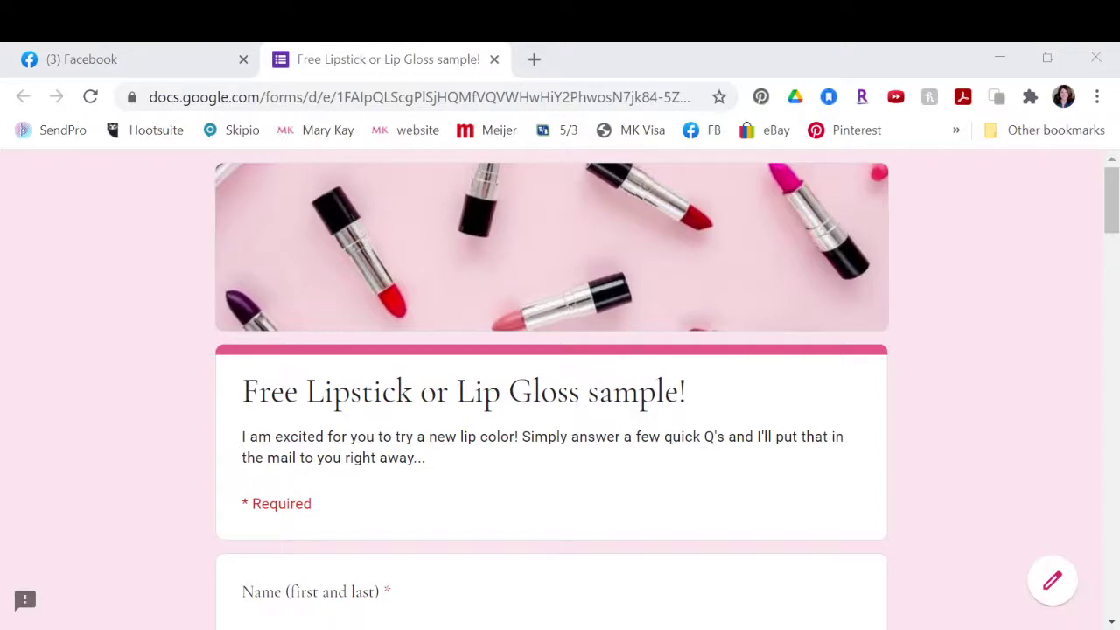
Step: Open the lipstick sample form for editing, then go to the Forms home page
left_click(1055, 591)
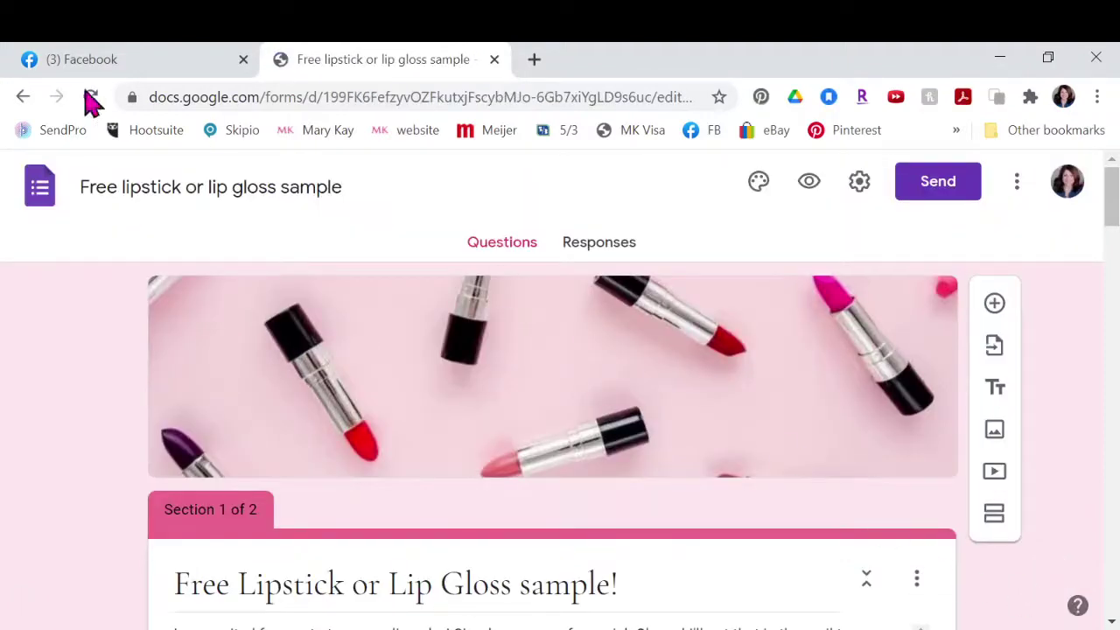
scroll(800, 200, "down", 1)
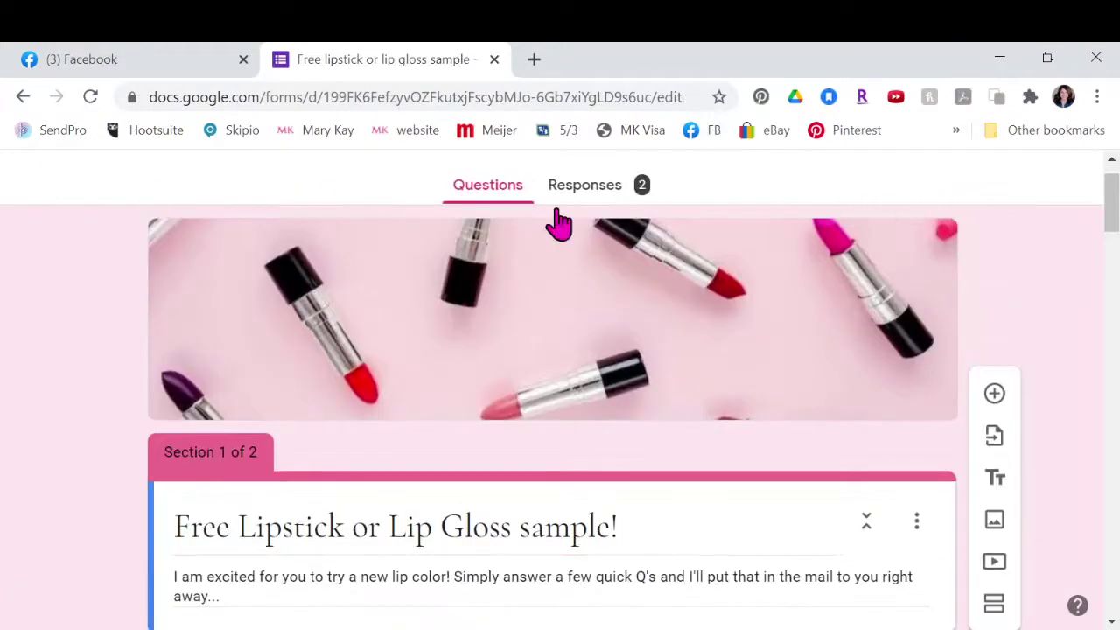
scroll(437, 282, "up", 1)
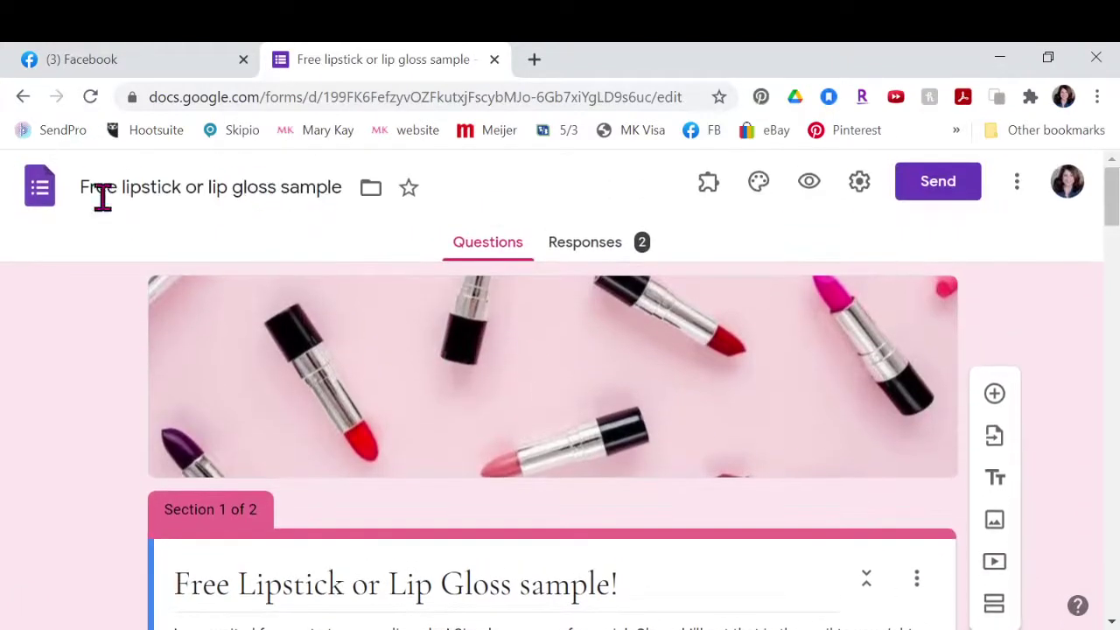
left_click(41, 194)
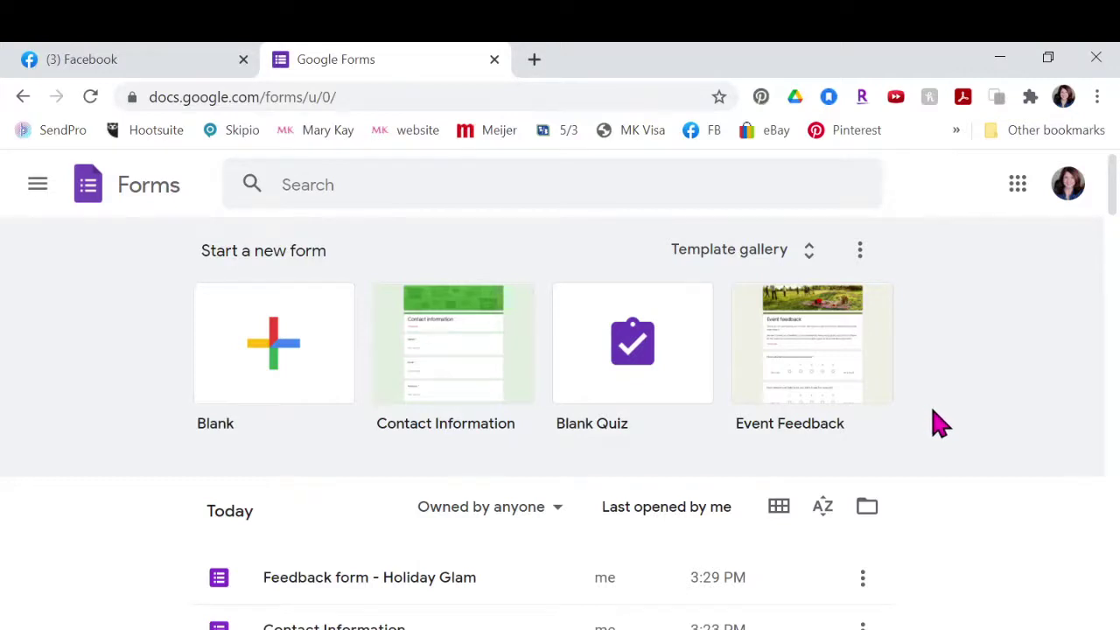
Step: Open the full template gallery for starting a new form
scroll(940, 424, "down", 1)
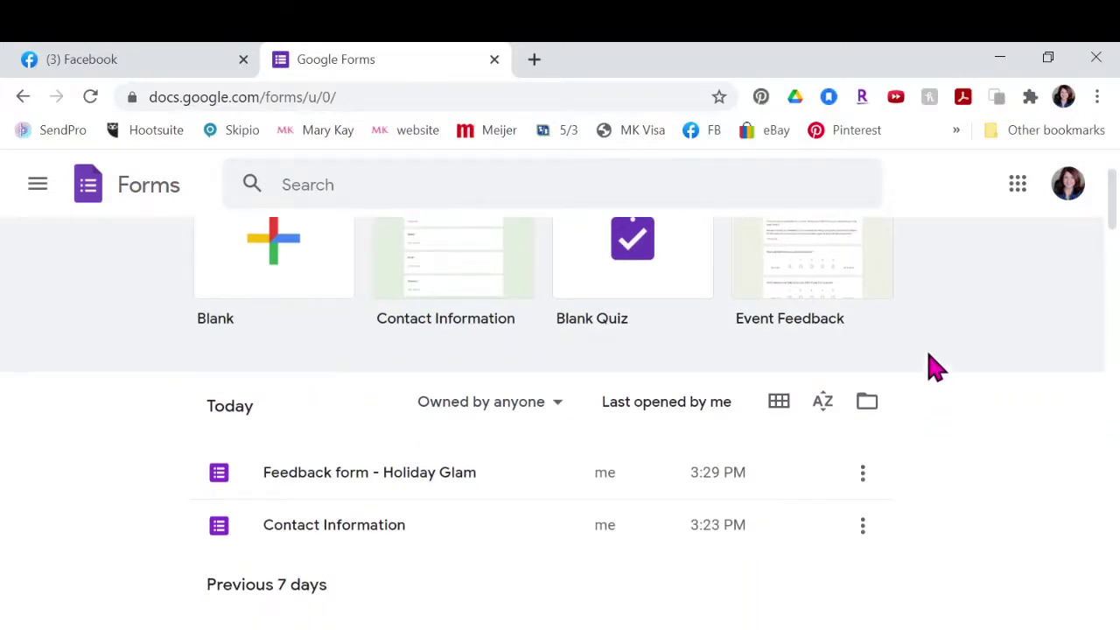
scroll(938, 364, "up", 1)
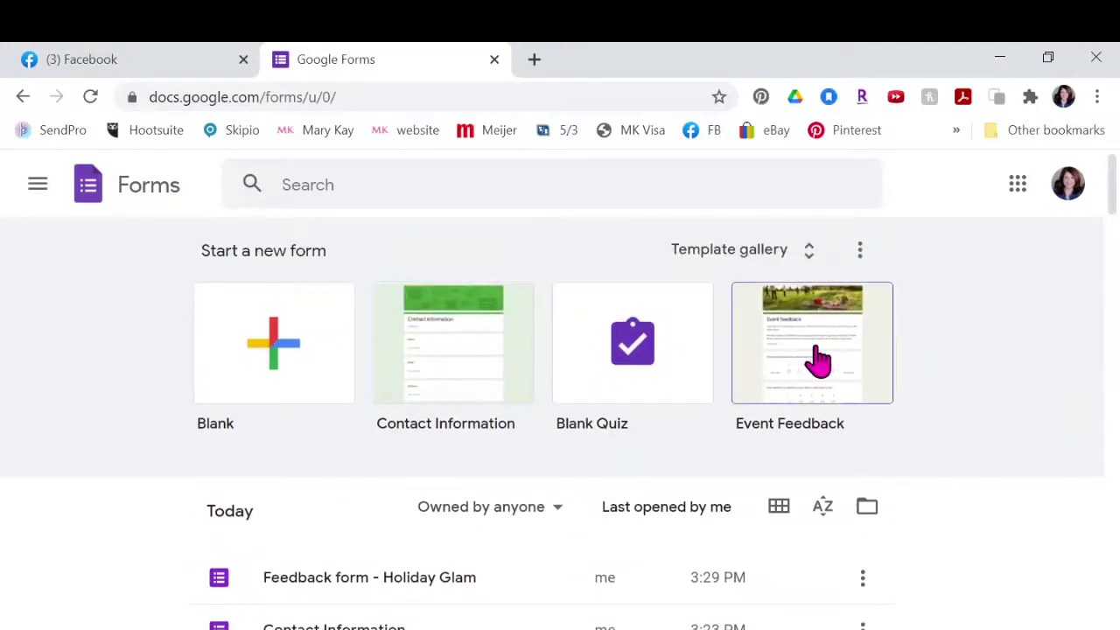
left_click(740, 265)
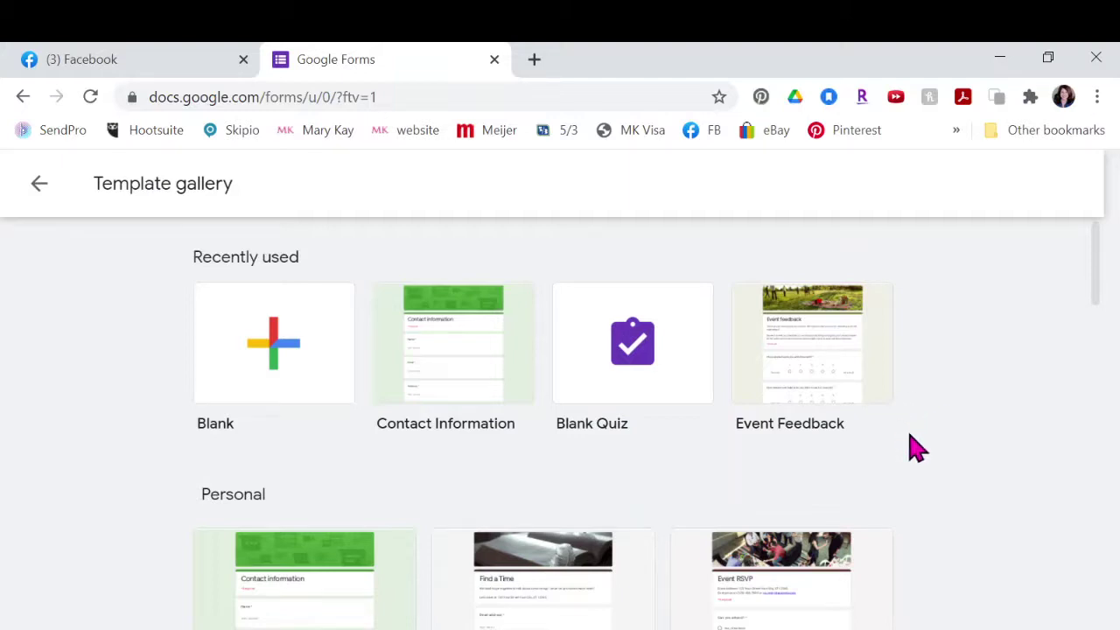
Step: Examine the available Personal, Work and Education form templates in the gallery
scroll(472, 458, "down", 3)
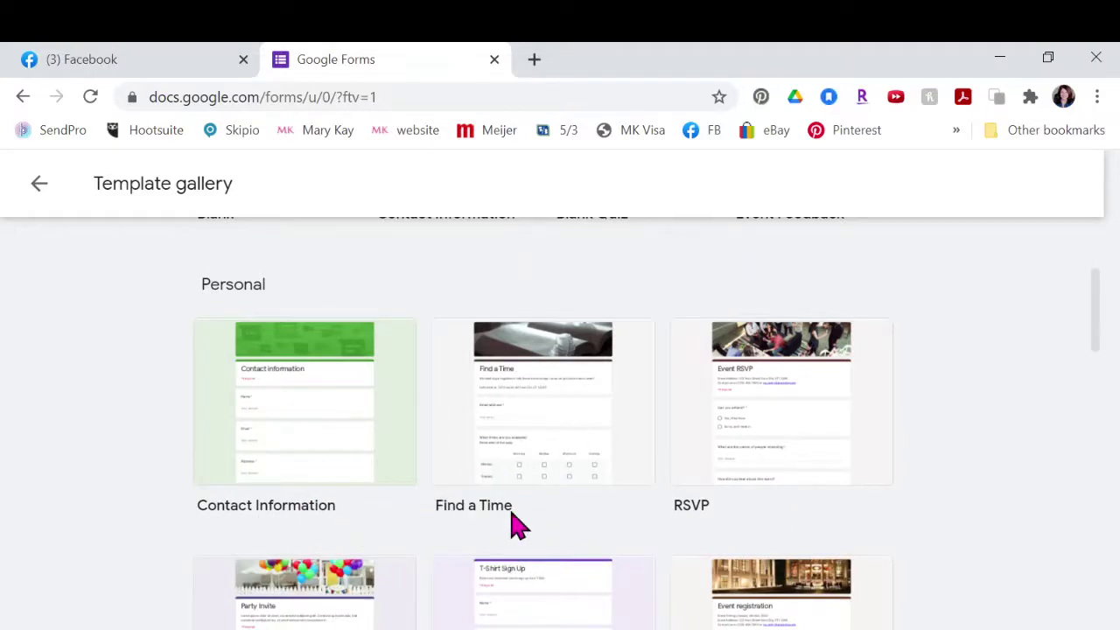
scroll(678, 520, "down", 6)
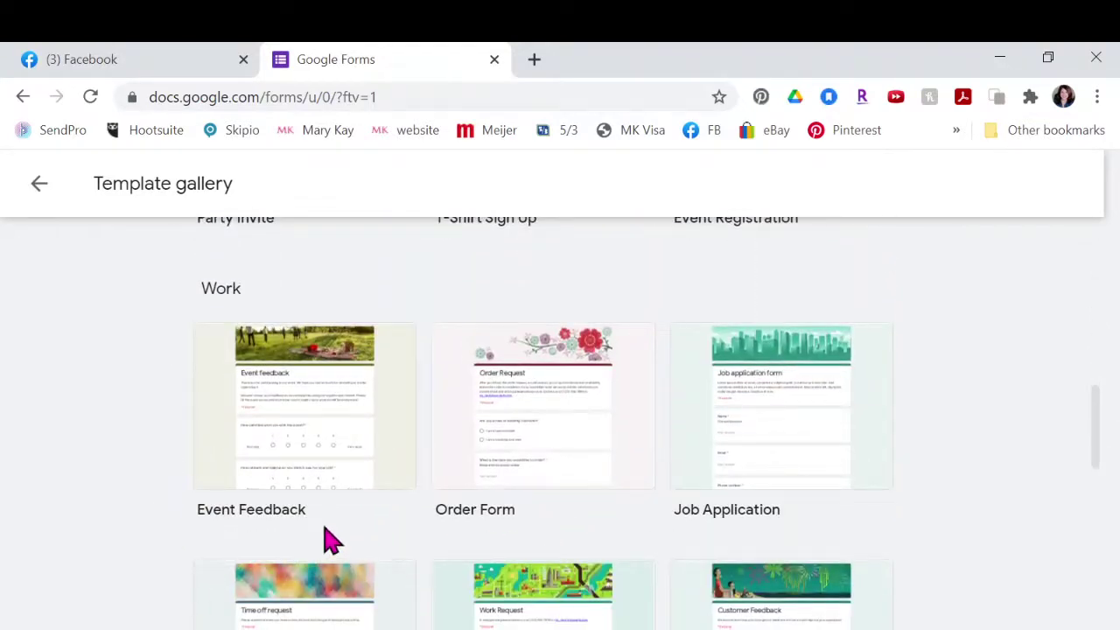
scroll(364, 535, "down", 4)
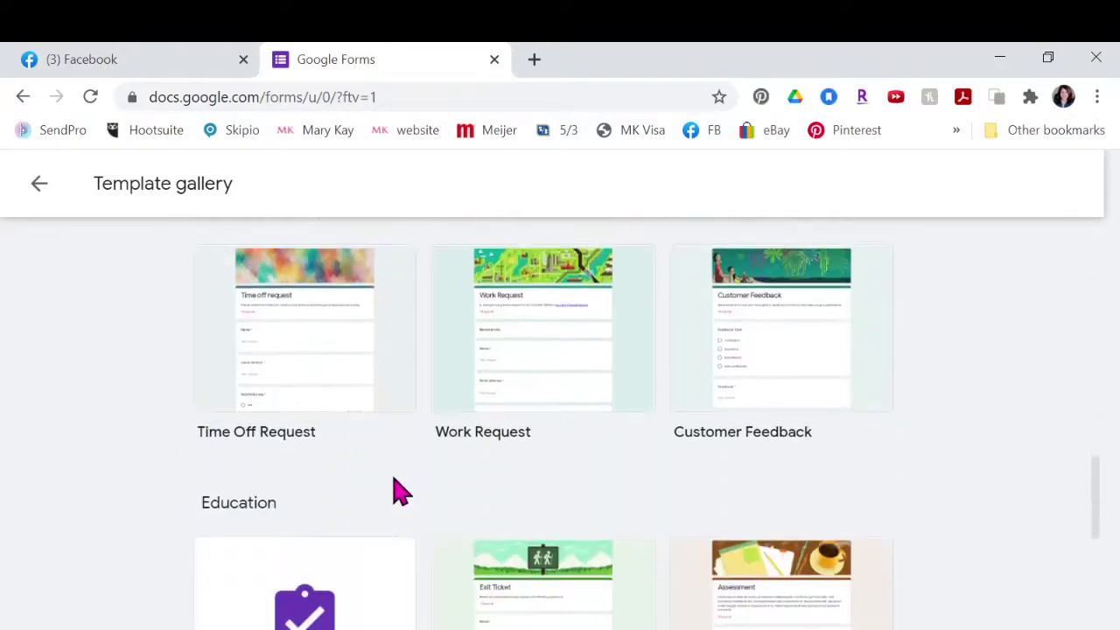
scroll(463, 517, "down", 3)
scroll(458, 530, "down", 1)
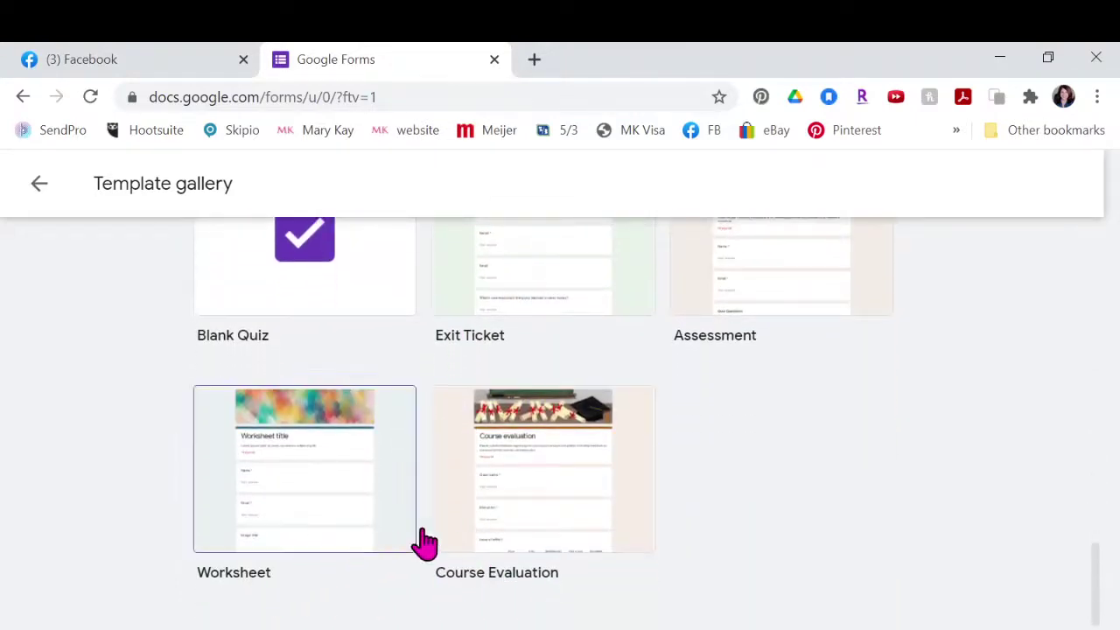
scroll(472, 531, "up", 2)
scroll(473, 530, "up", 5)
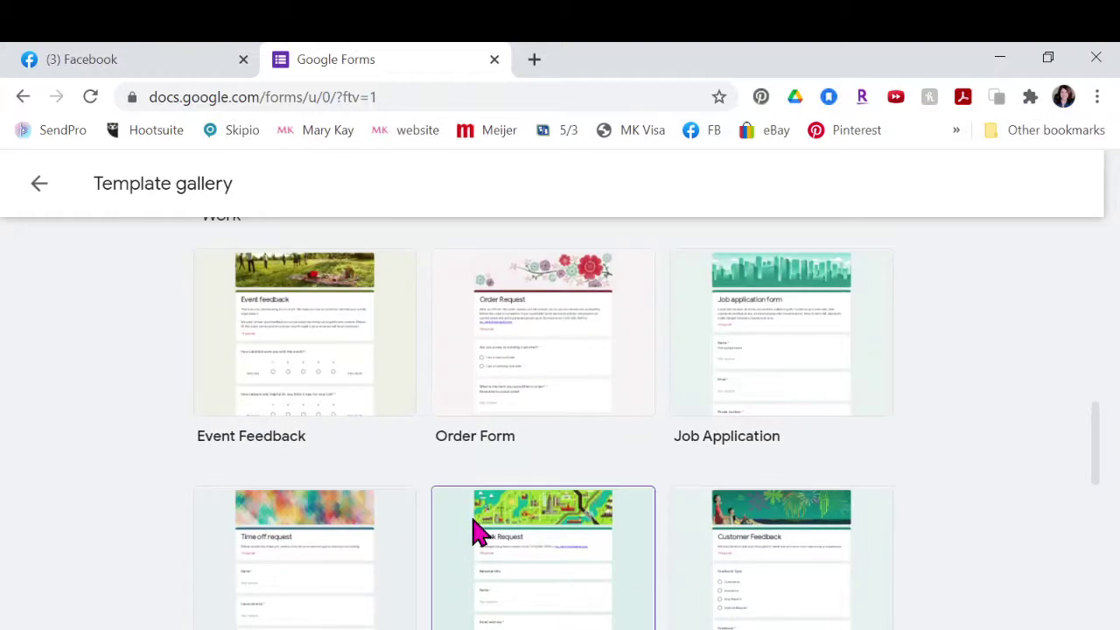
scroll(472, 530, "up", 2)
scroll(467, 532, "up", 1)
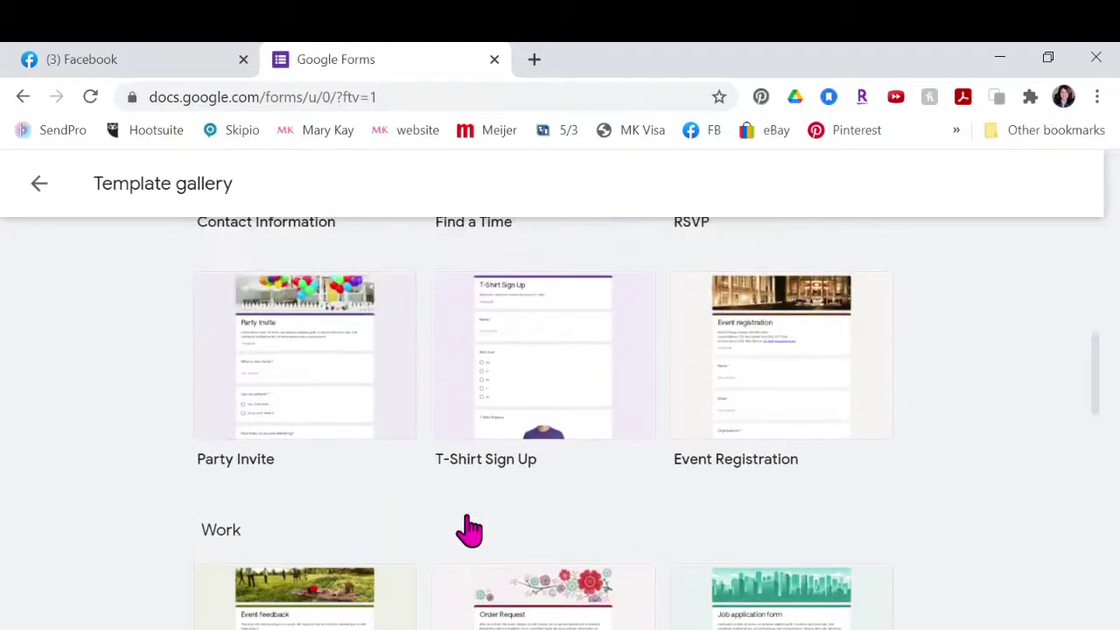
scroll(467, 532, "down", 2)
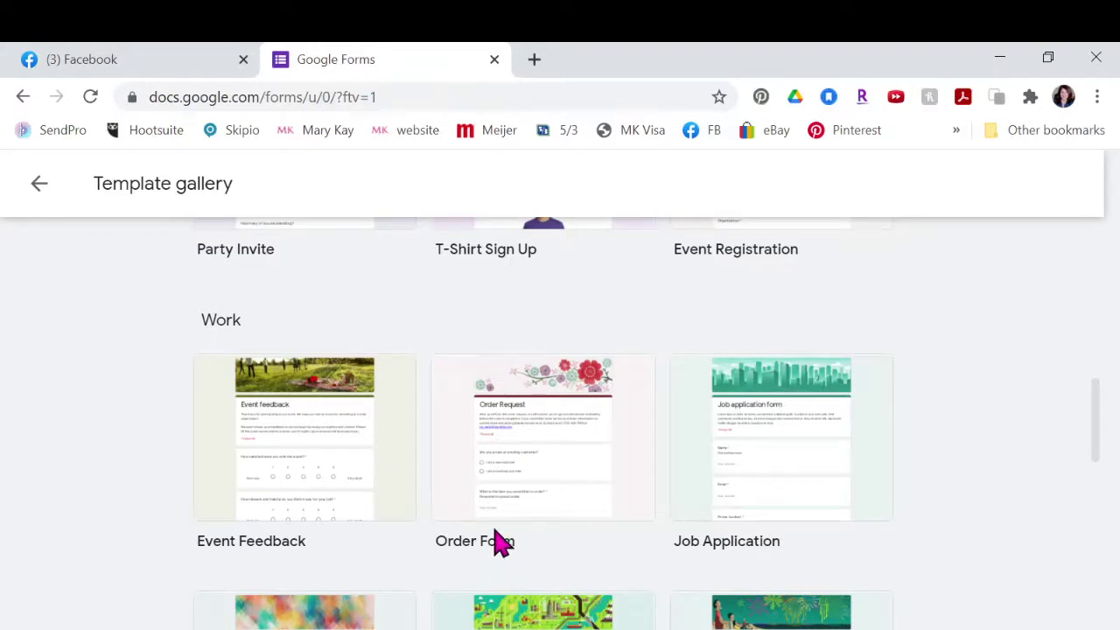
scroll(496, 545, "up", 2)
scroll(495, 543, "up", 3)
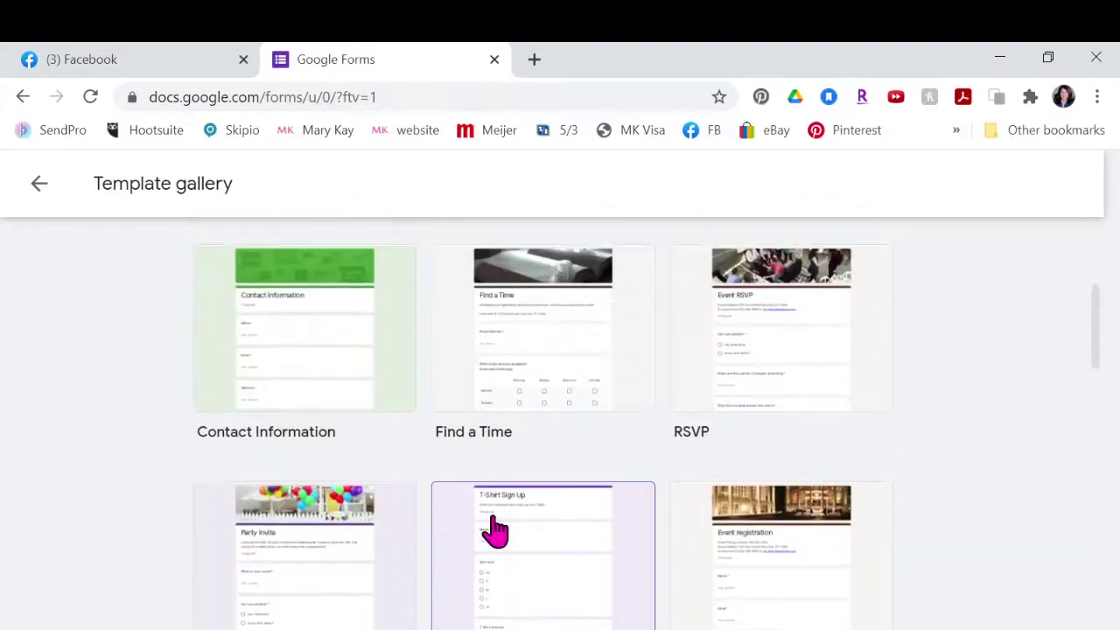
Step: Create a new form from the Contact Information template and look over its header and first questions
left_click(288, 386)
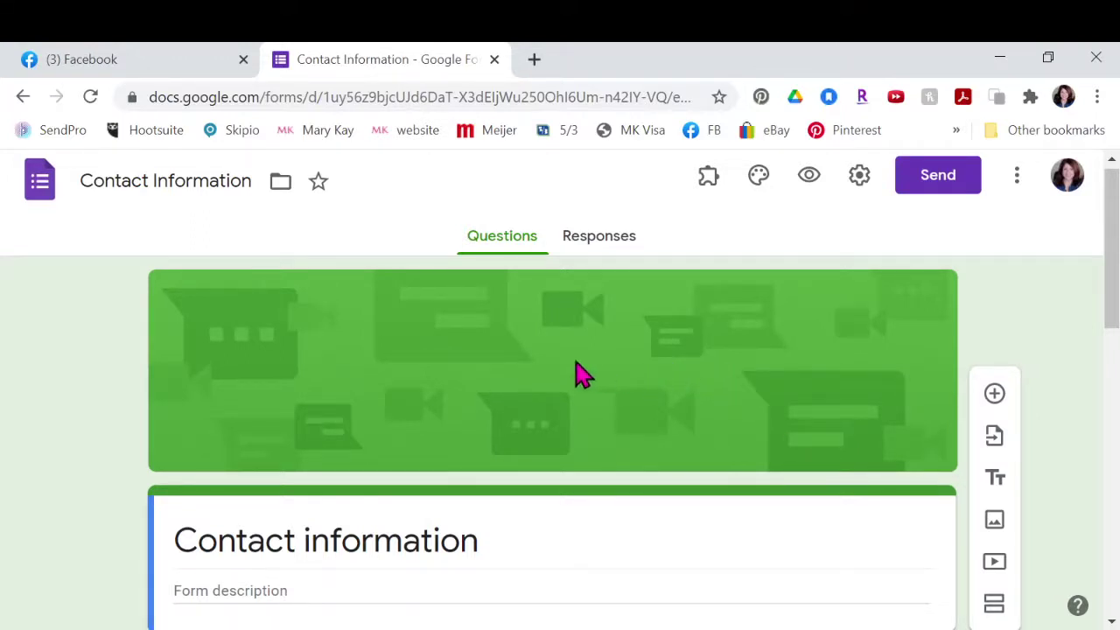
scroll(633, 373, "down", 3)
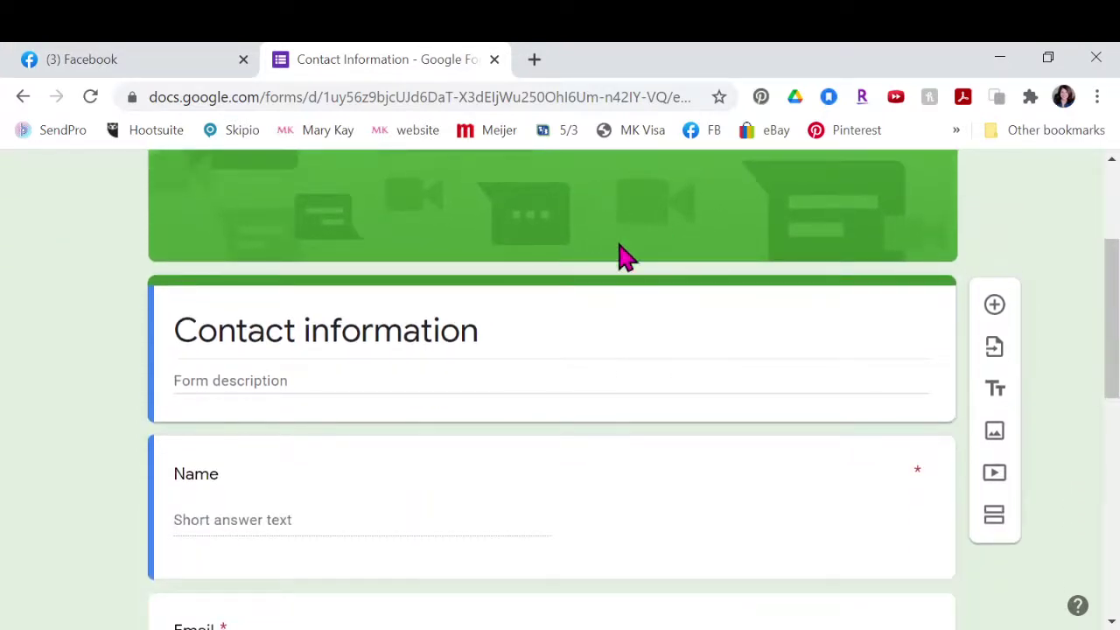
scroll(671, 375, "up", 3)
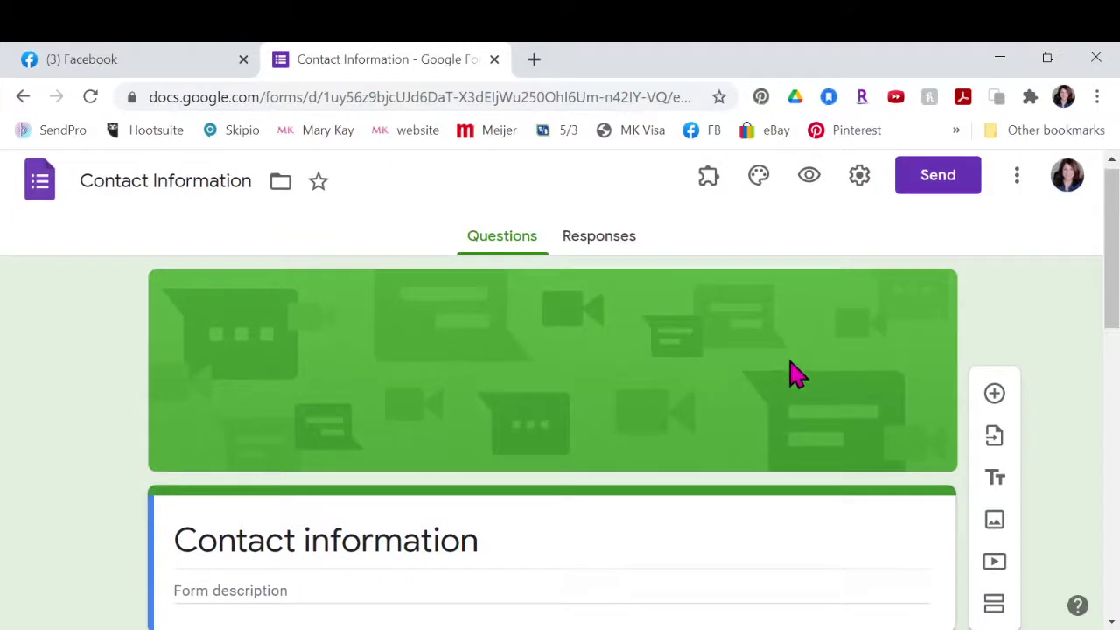
Step: Remove the green header image through the form's theme options and open the selection of replacement header images
left_click(758, 179)
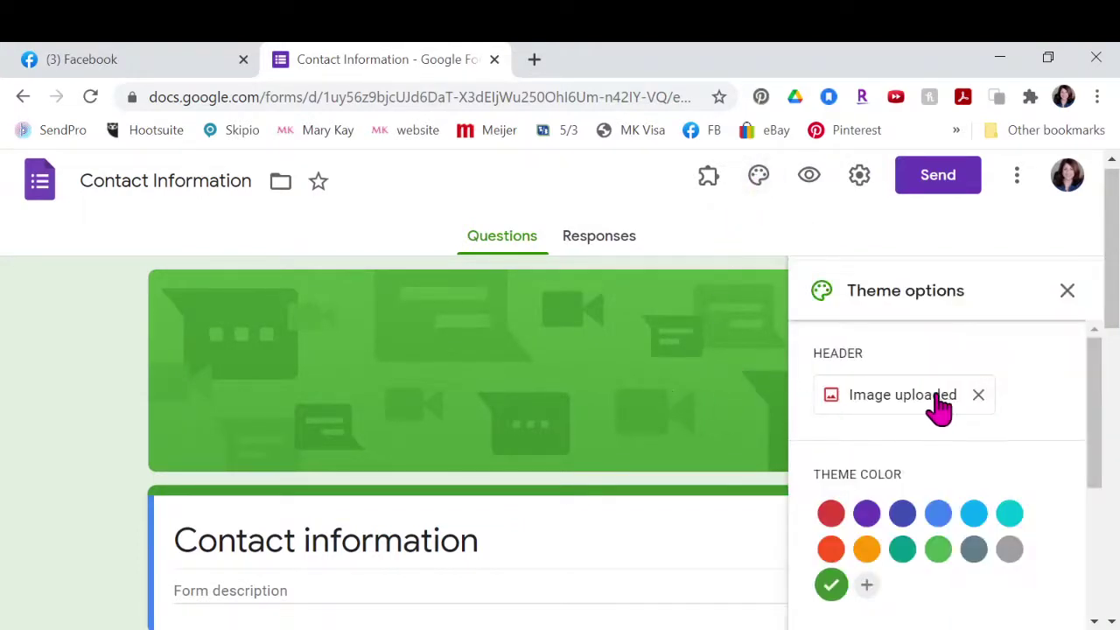
left_click(978, 397)
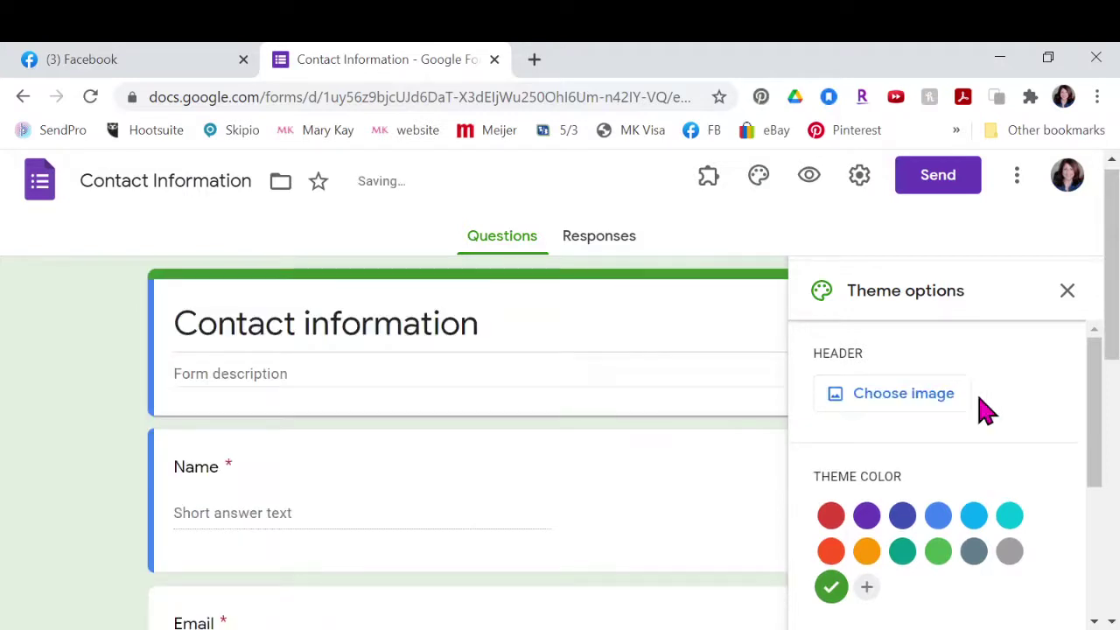
left_click(917, 403)
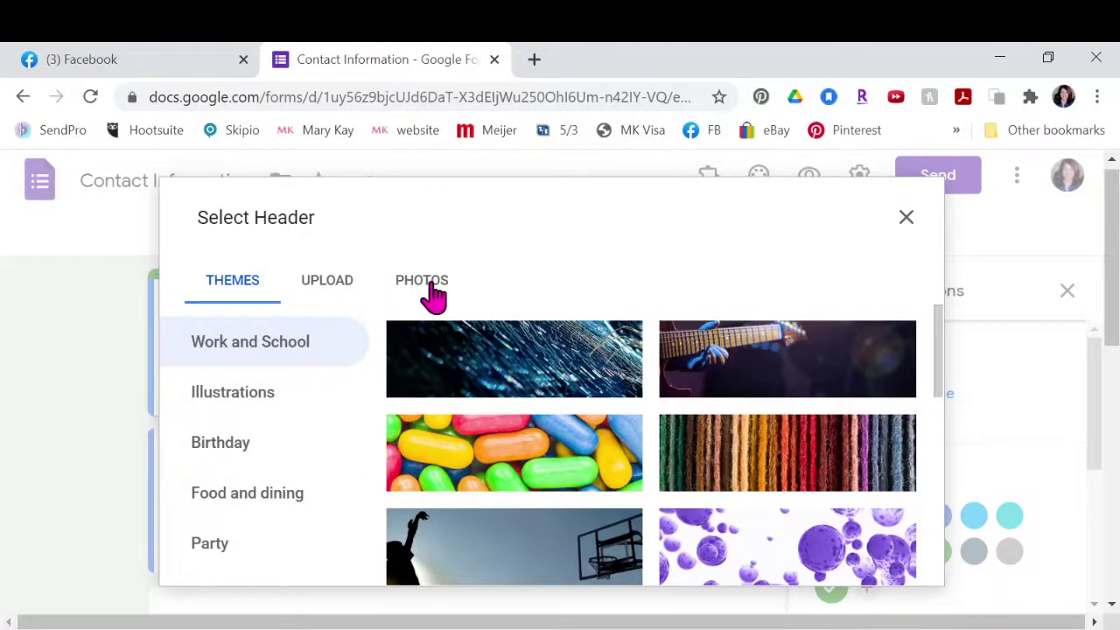
scroll(288, 446, "down", 3)
scroll(289, 332, "up", 1)
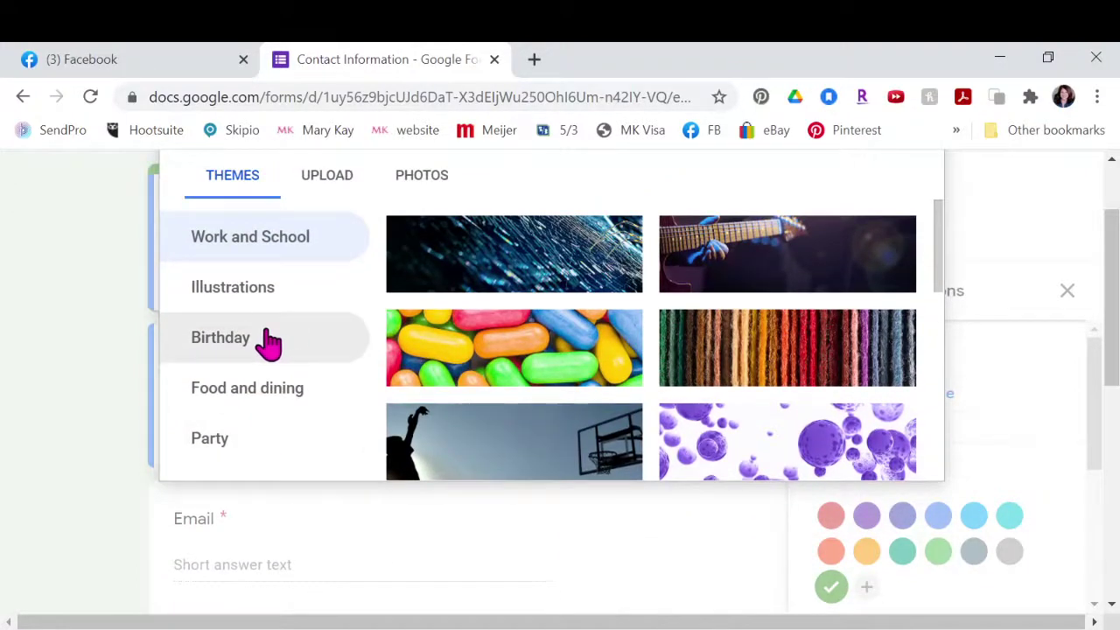
Step: Insert the pancakes with berries photo from the Food and dining themes as the form's header
left_click(242, 398)
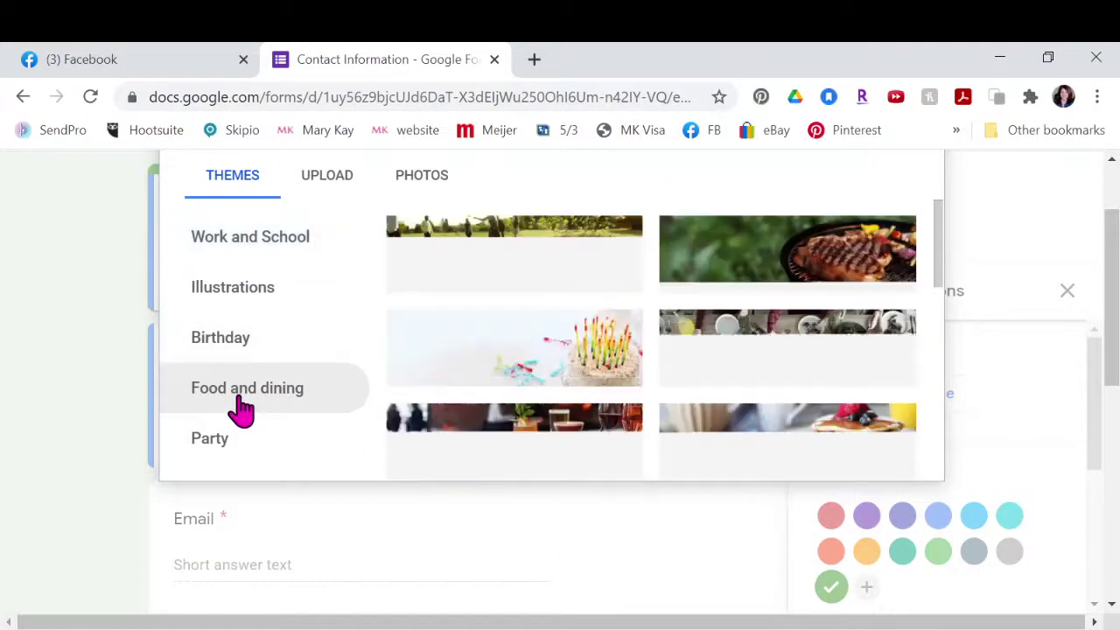
scroll(704, 389, "up", 2)
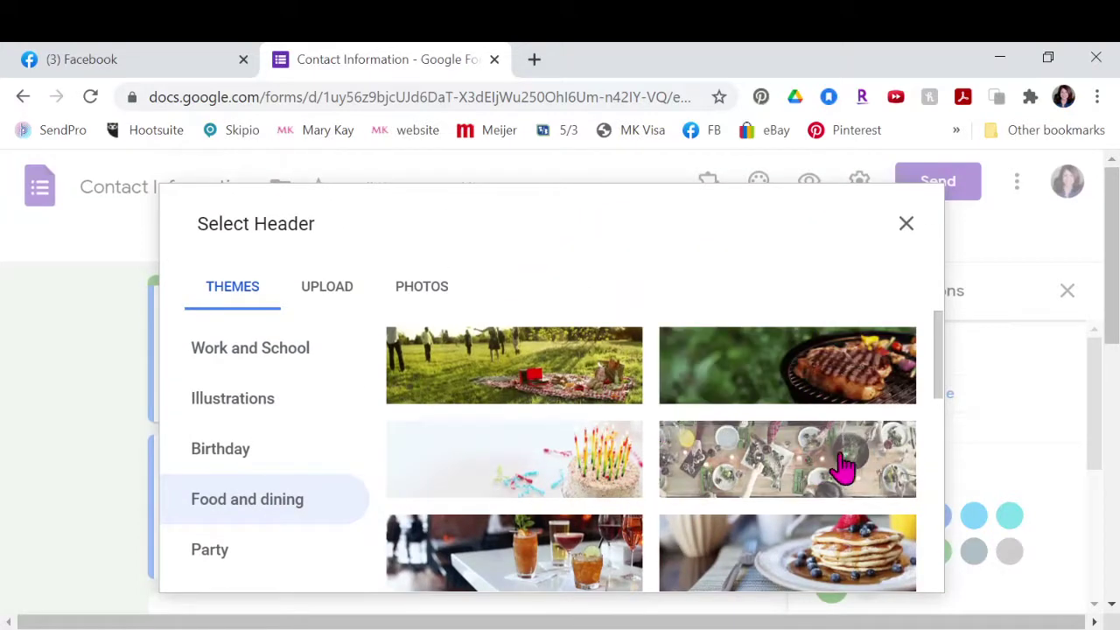
scroll(845, 482, "down", 1)
scroll(792, 482, "down", 1)
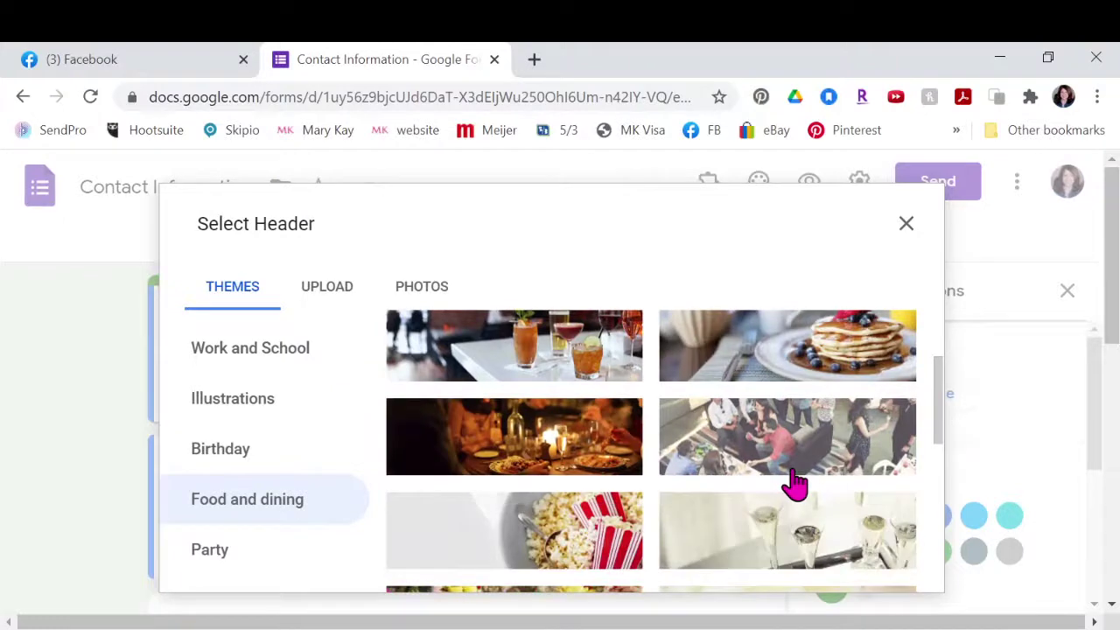
scroll(796, 485, "down", 1)
scroll(805, 490, "up", 1)
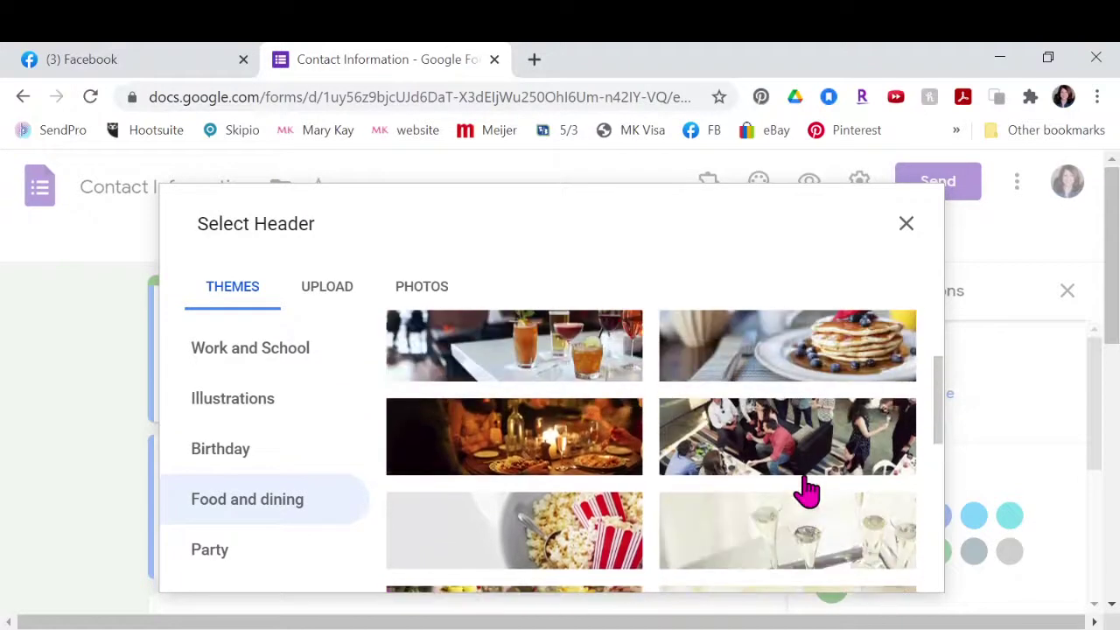
scroll(809, 479, "up", 1)
left_click(817, 466)
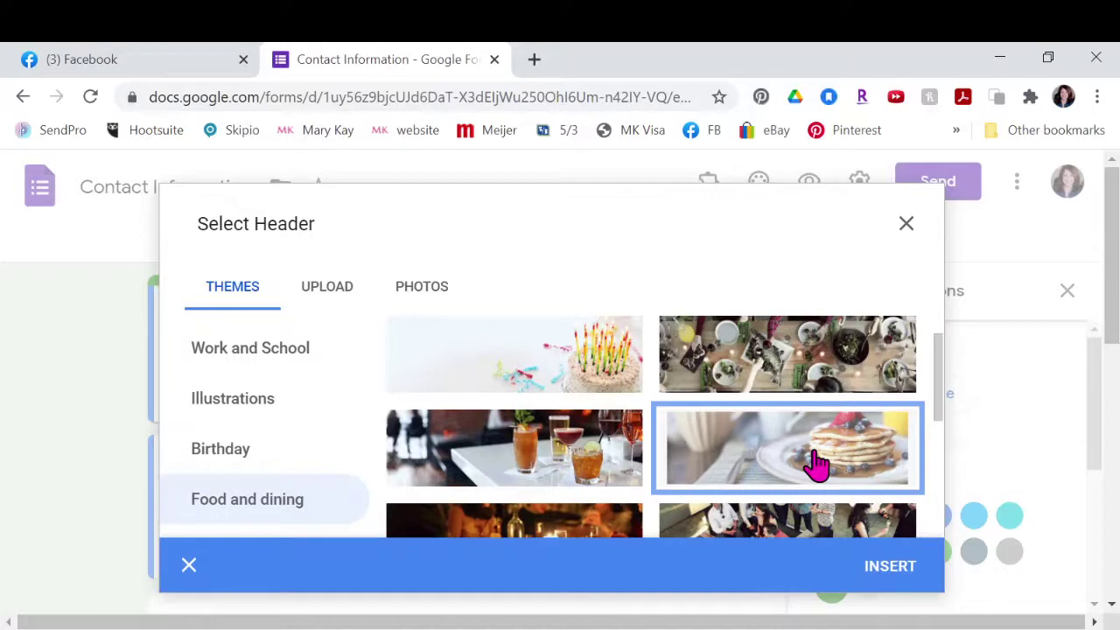
double_click(815, 462)
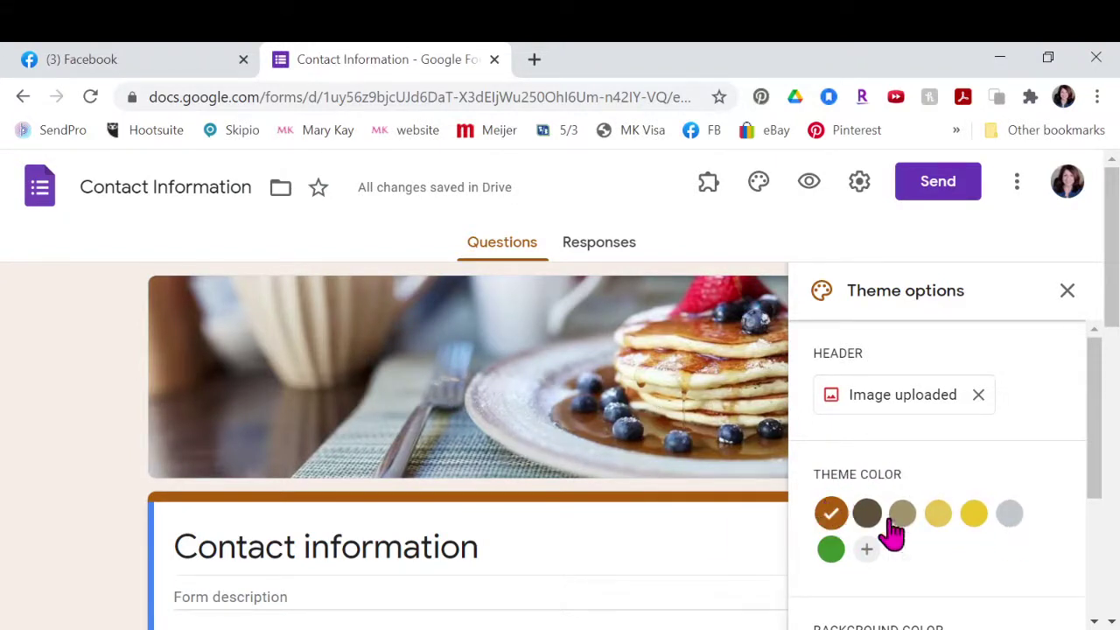
Step: Try the beige background colors for the form, ending on the darkest beige shade
scroll(987, 555, "down", 1)
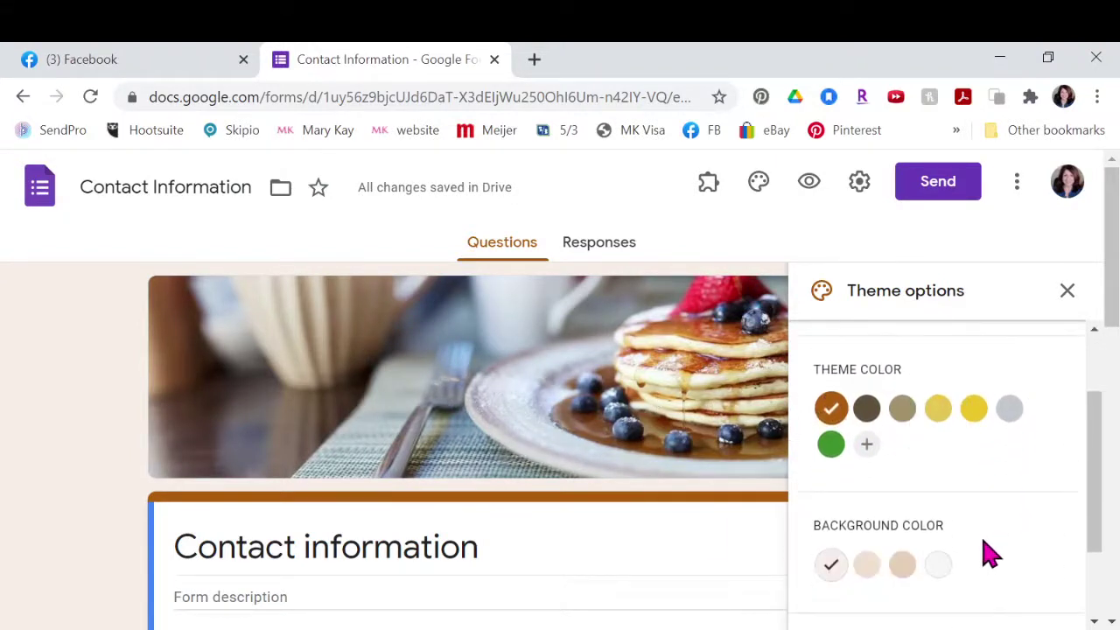
left_click(871, 573)
left_click(902, 571)
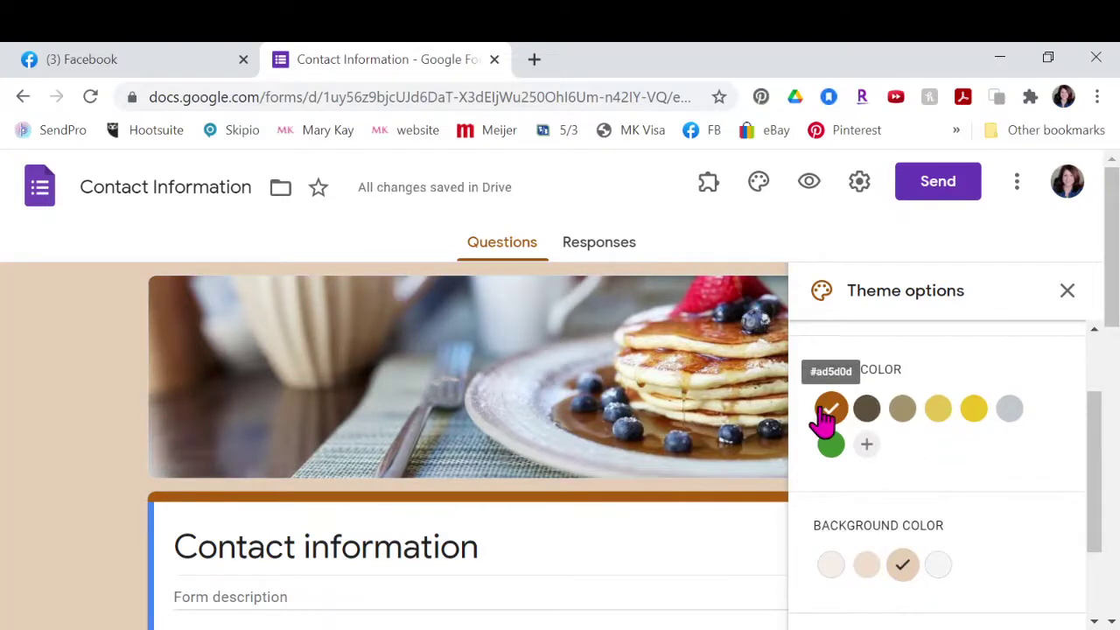
Step: Try the bright yellow and green theme colors, then set the theme color to dark brown #5d513b
left_click(974, 412)
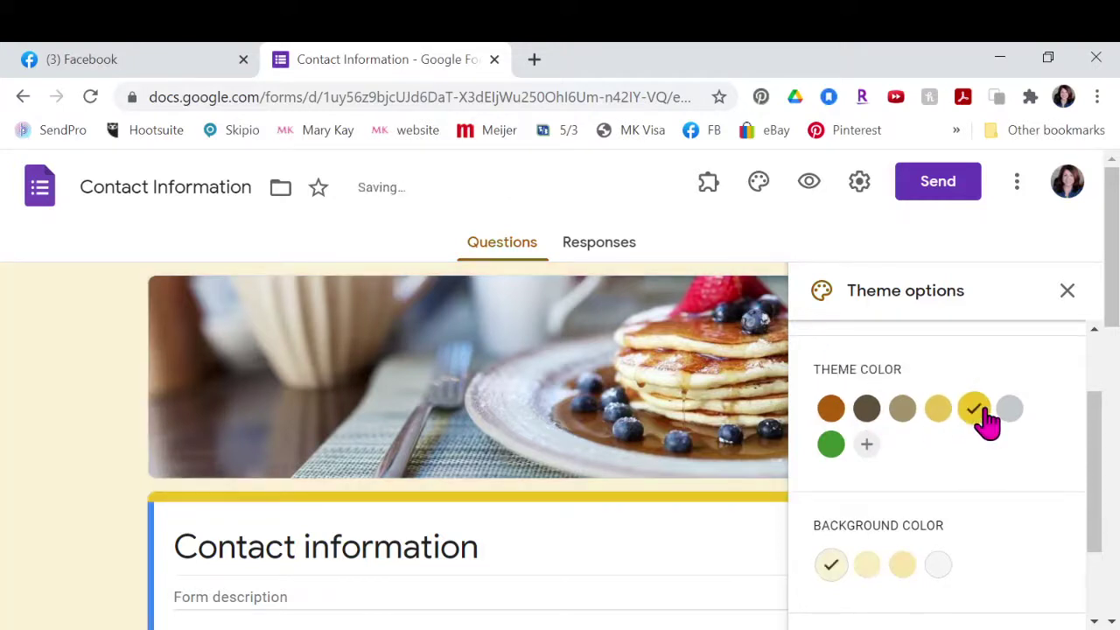
left_click(832, 445)
left_click(869, 413)
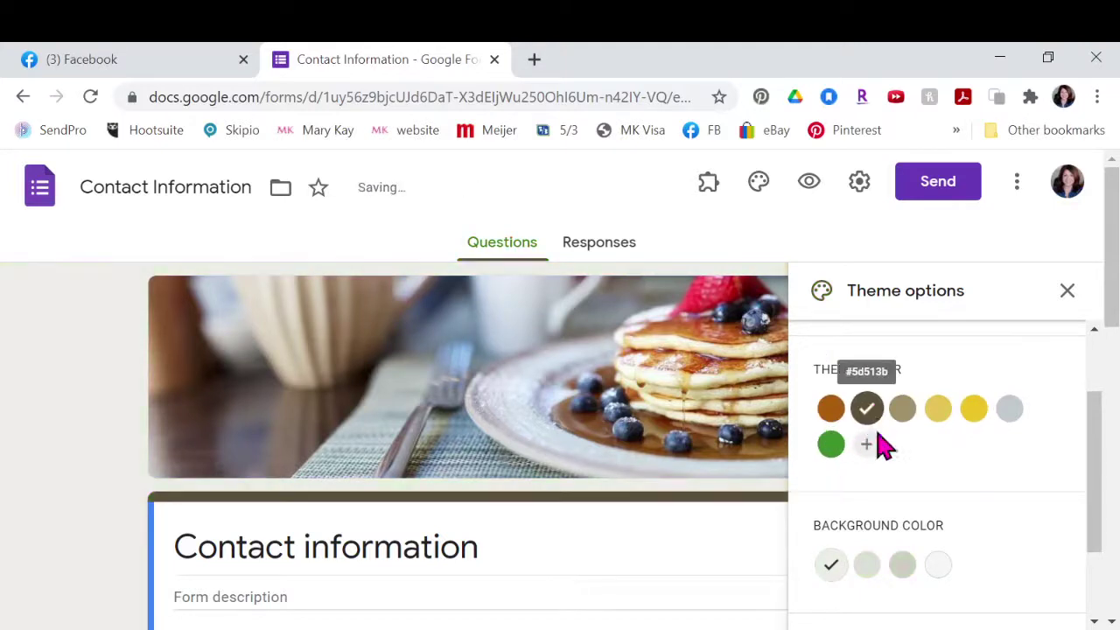
left_click(867, 446)
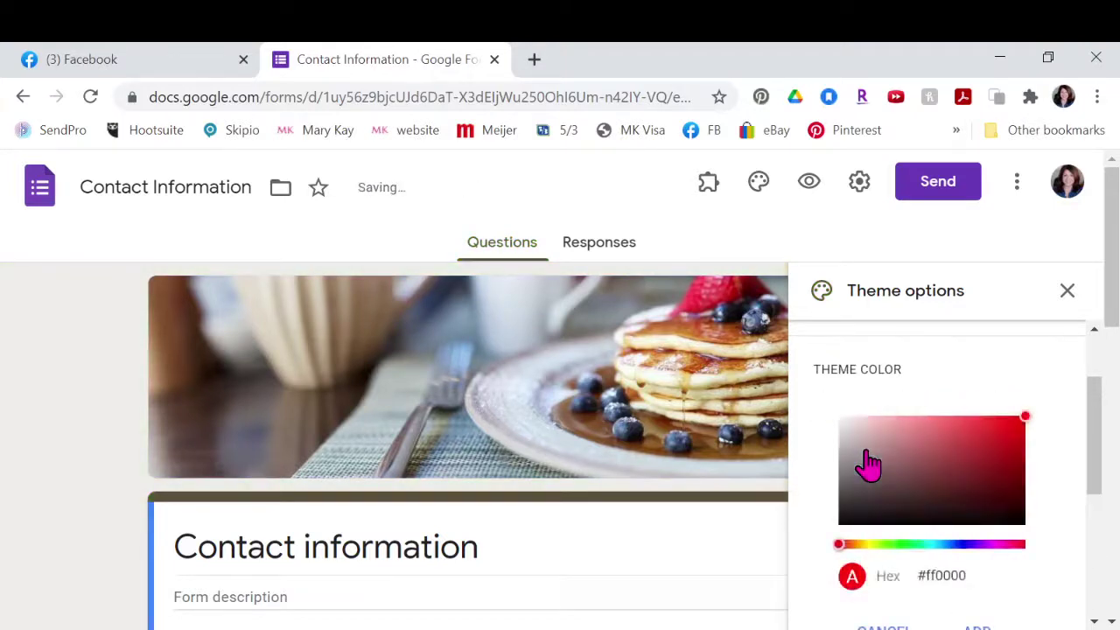
scroll(910, 475, "down", 1)
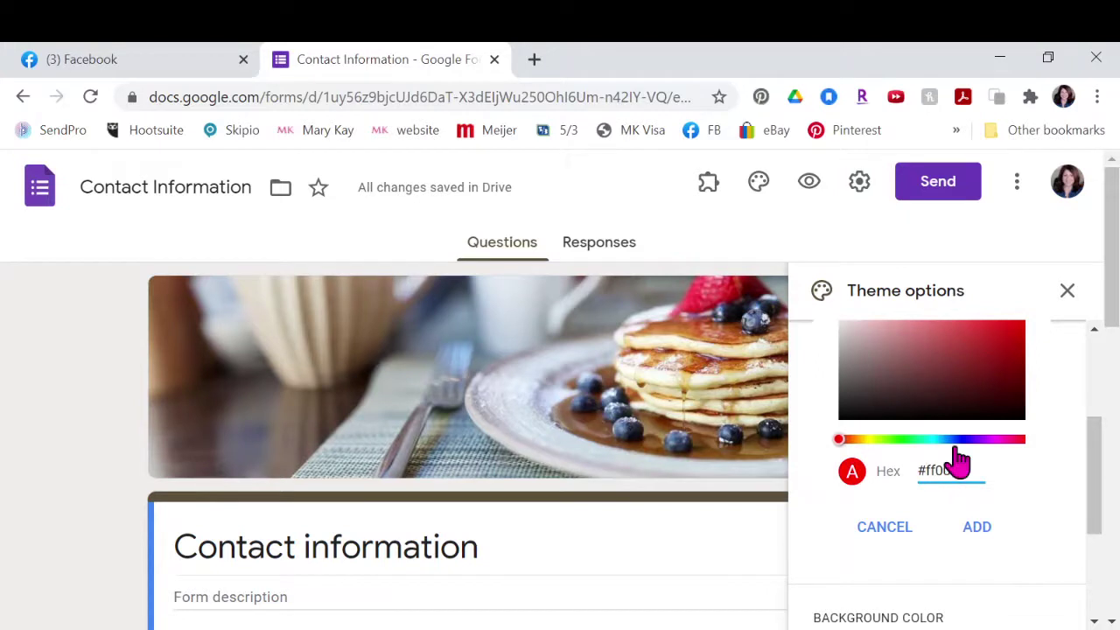
scroll(950, 457, "up", 3)
scroll(927, 473, "down", 3)
scroll(925, 534, "up", 1)
scroll(930, 535, "down", 1)
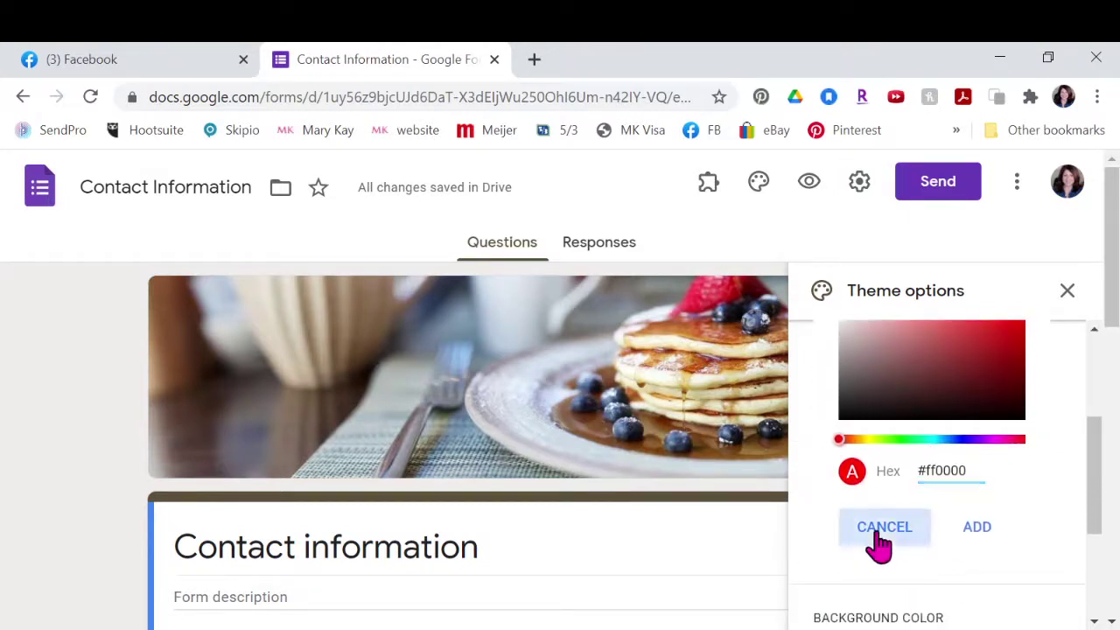
left_click(882, 530)
Step: Set the form's theme color to the orange-brown swatch and close the theme options
scroll(919, 503, "up", 2)
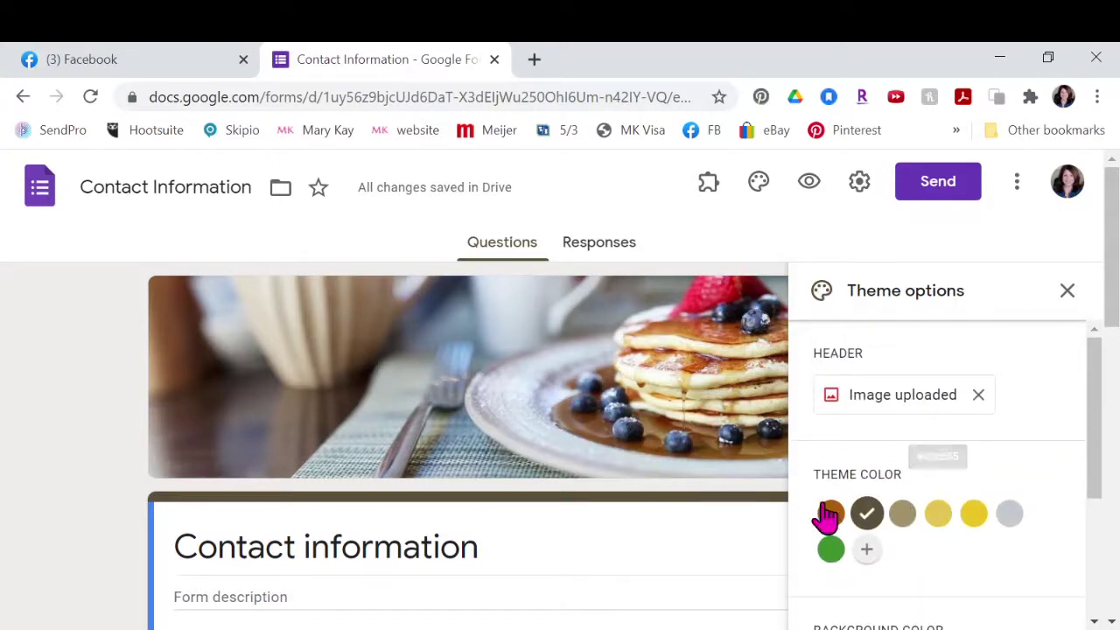
left_click(832, 515)
scroll(494, 503, "down", 2)
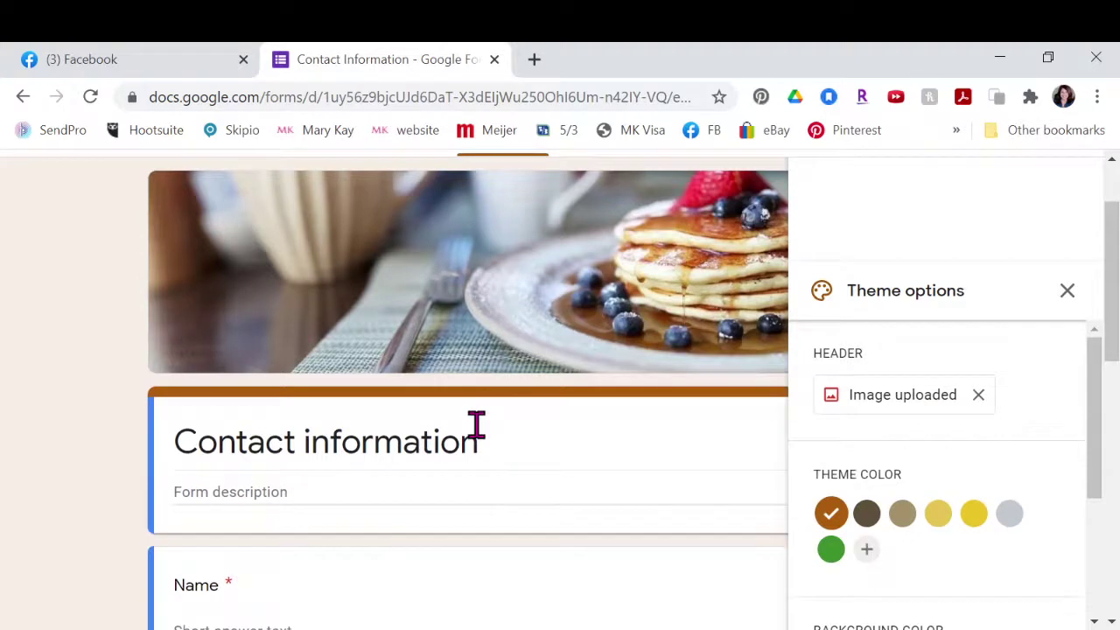
scroll(481, 433, "up", 2)
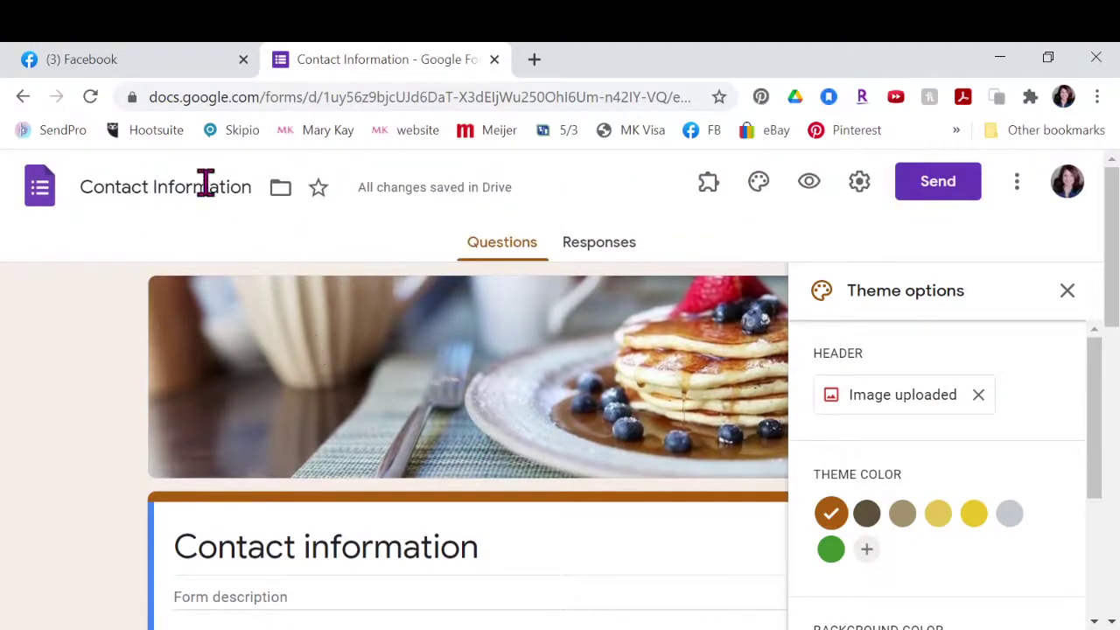
scroll(505, 503, "down", 2)
triple_click(487, 455)
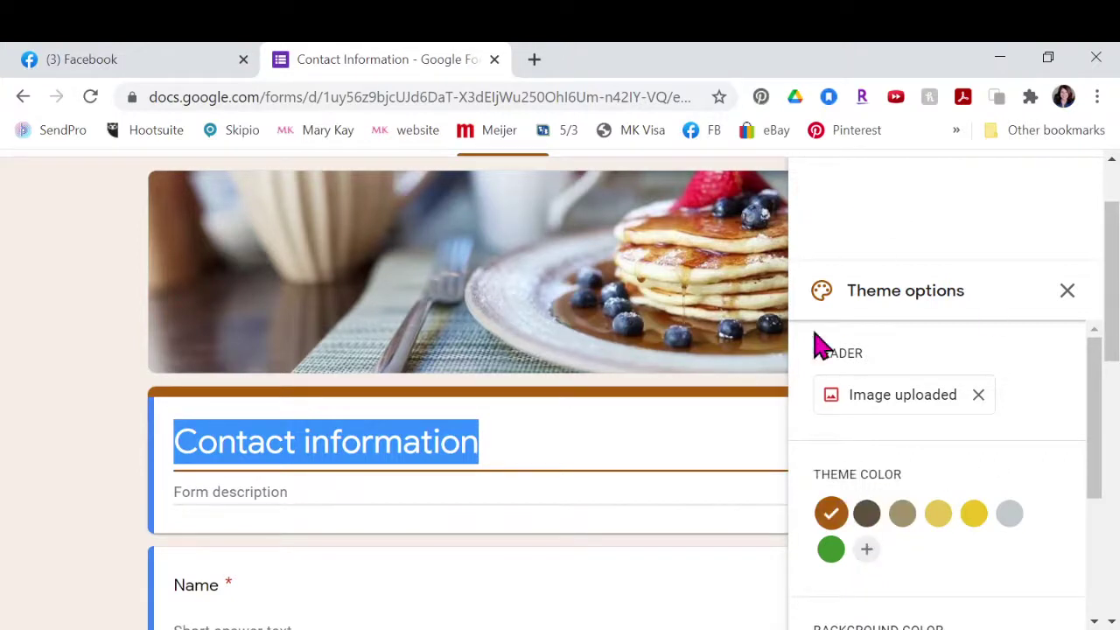
left_click(1066, 292)
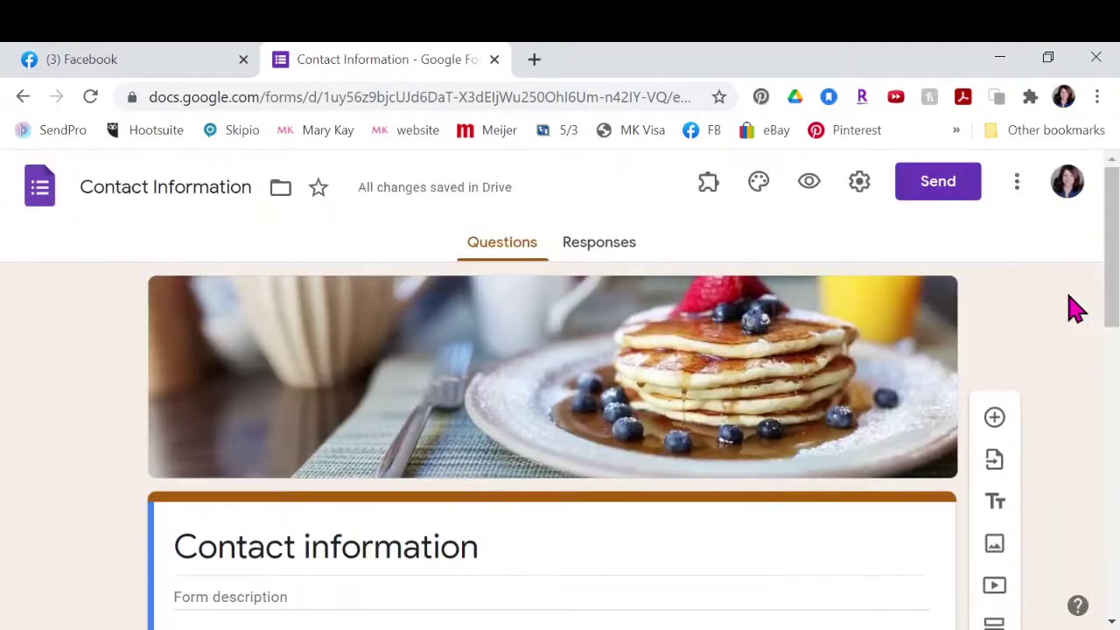
Step: Change the form title to "Thanks for requesting to be on my mailing list!" and enter the description "I just need some info..."
scroll(1041, 385, "down", 2)
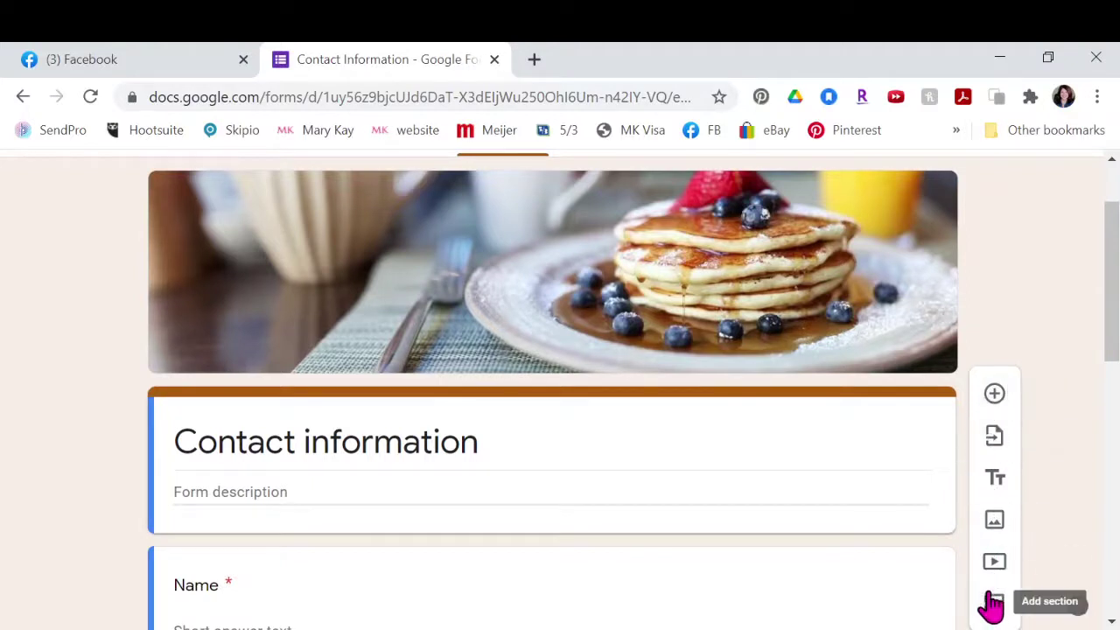
scroll(709, 495, "down", 1)
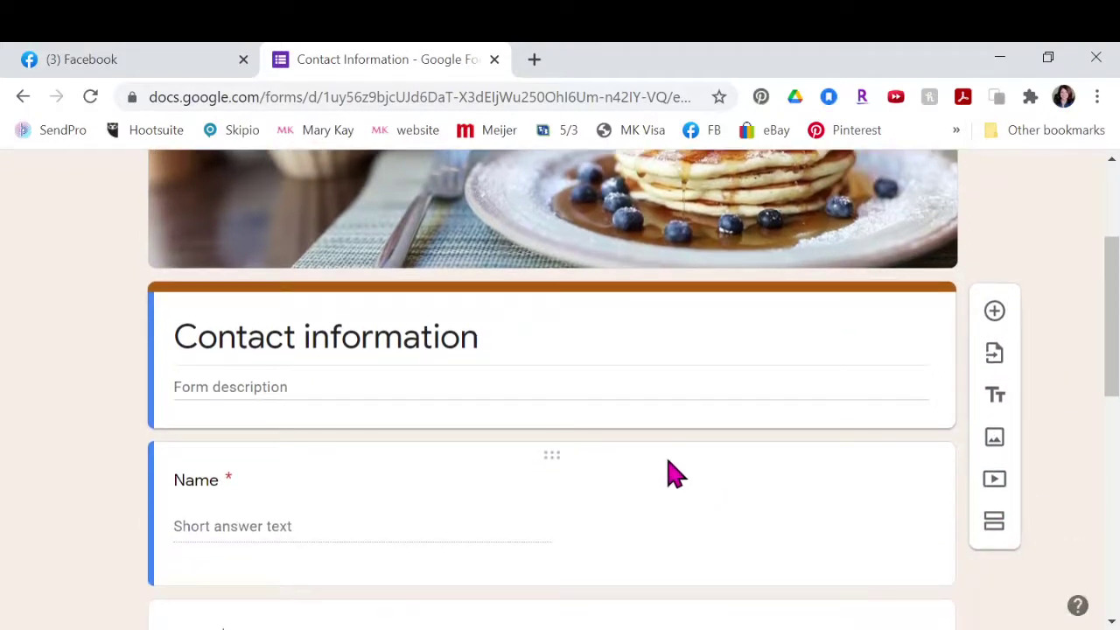
left_click(506, 343)
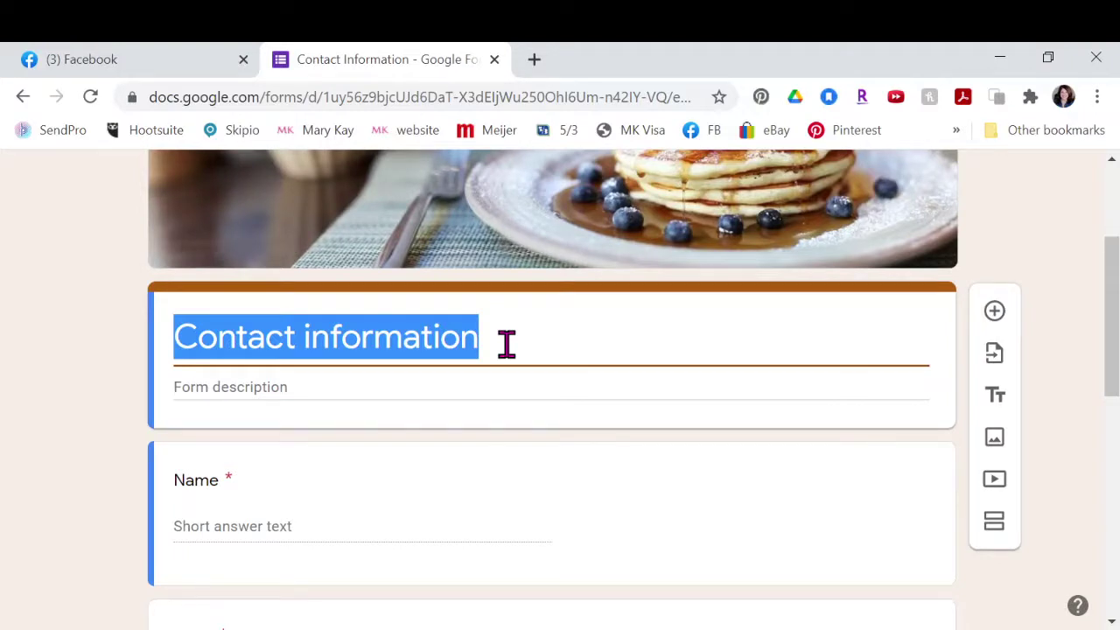
type("Thanks for re")
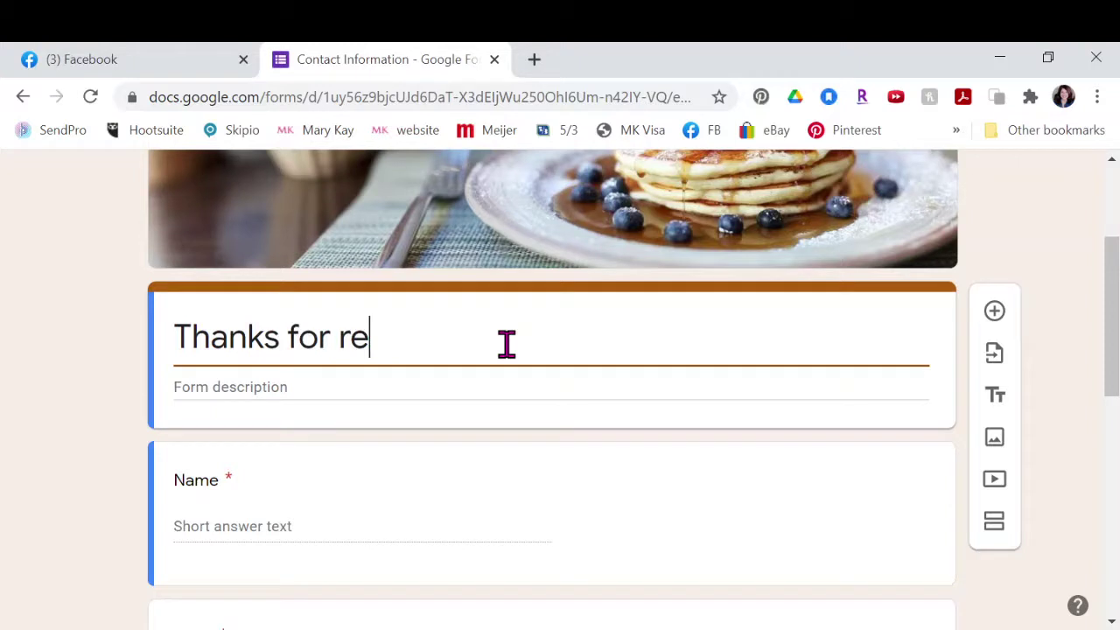
type("questing to be on my ")
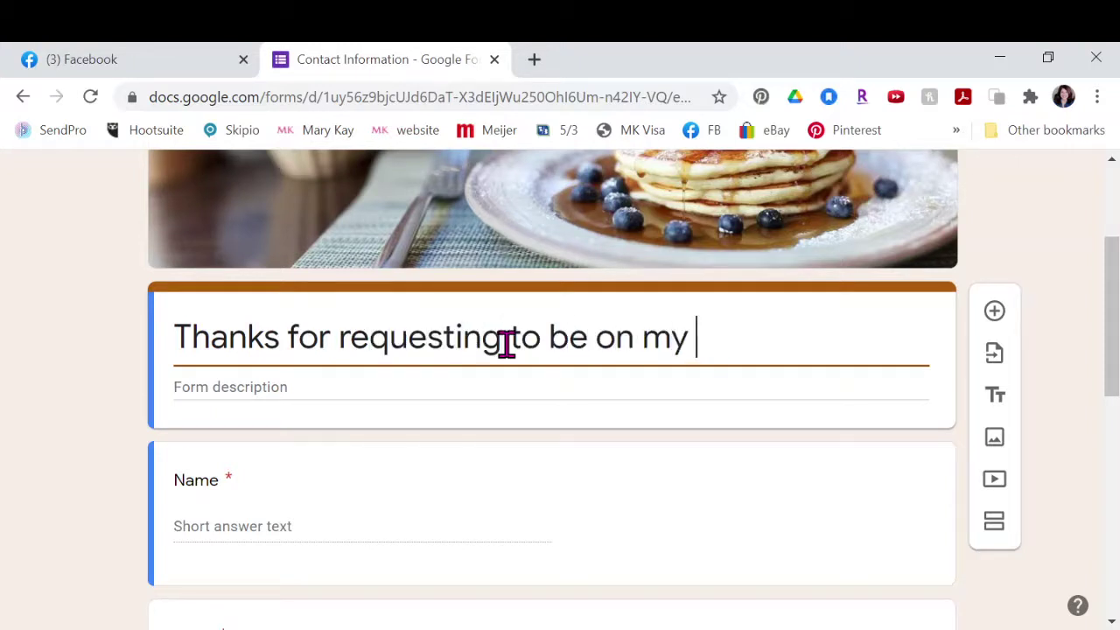
type("mailing list!")
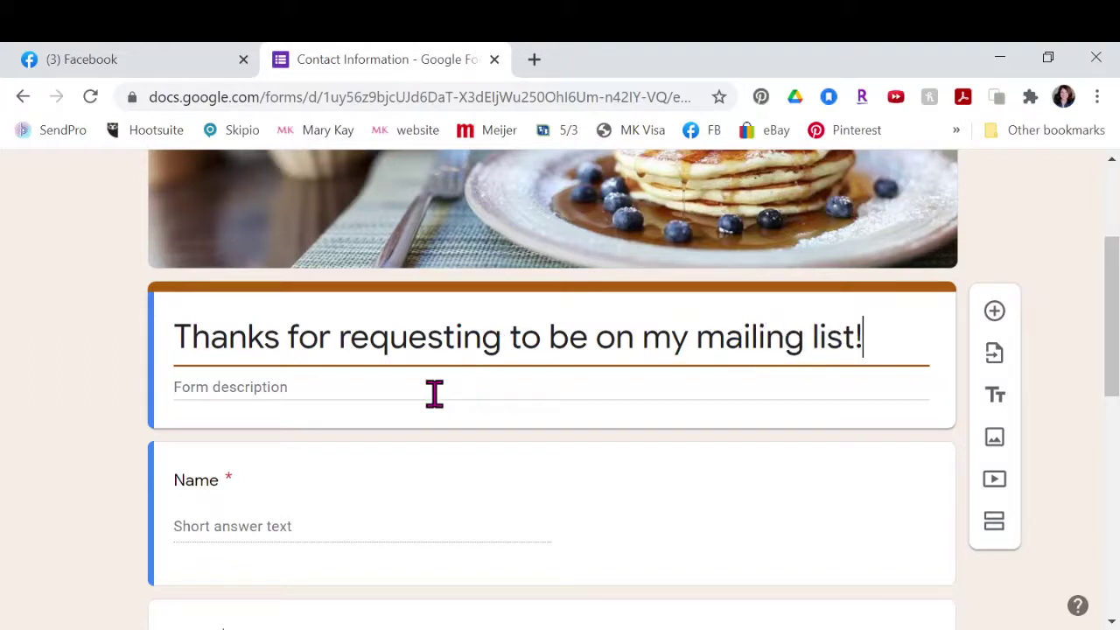
left_click(368, 388)
type("I just need some info...")
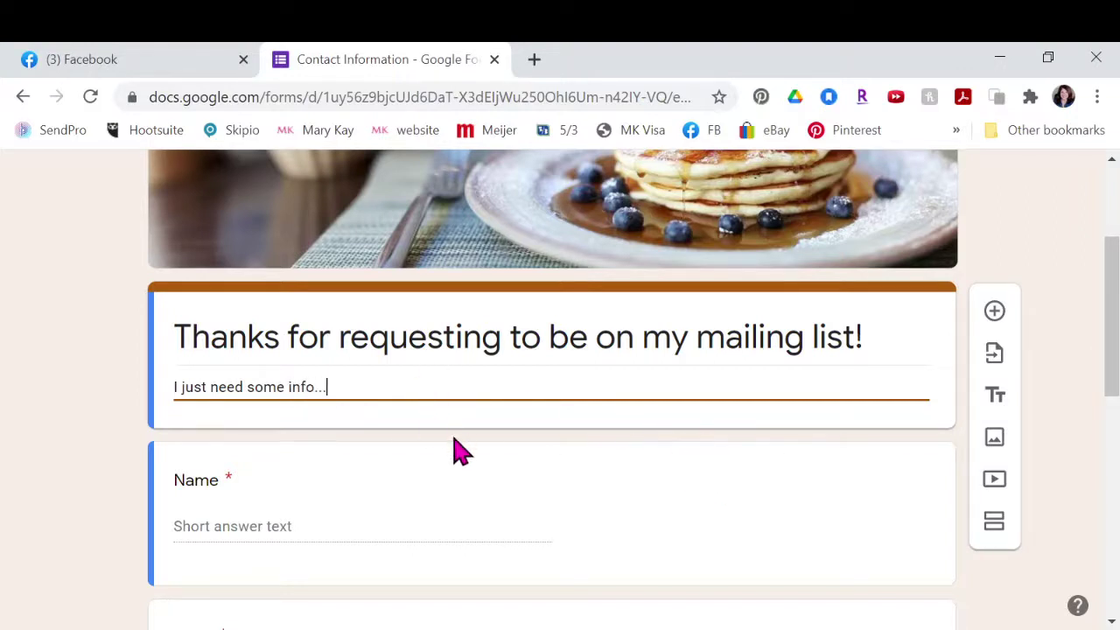
Step: Make the Phone number question required
scroll(376, 481, "down", 3)
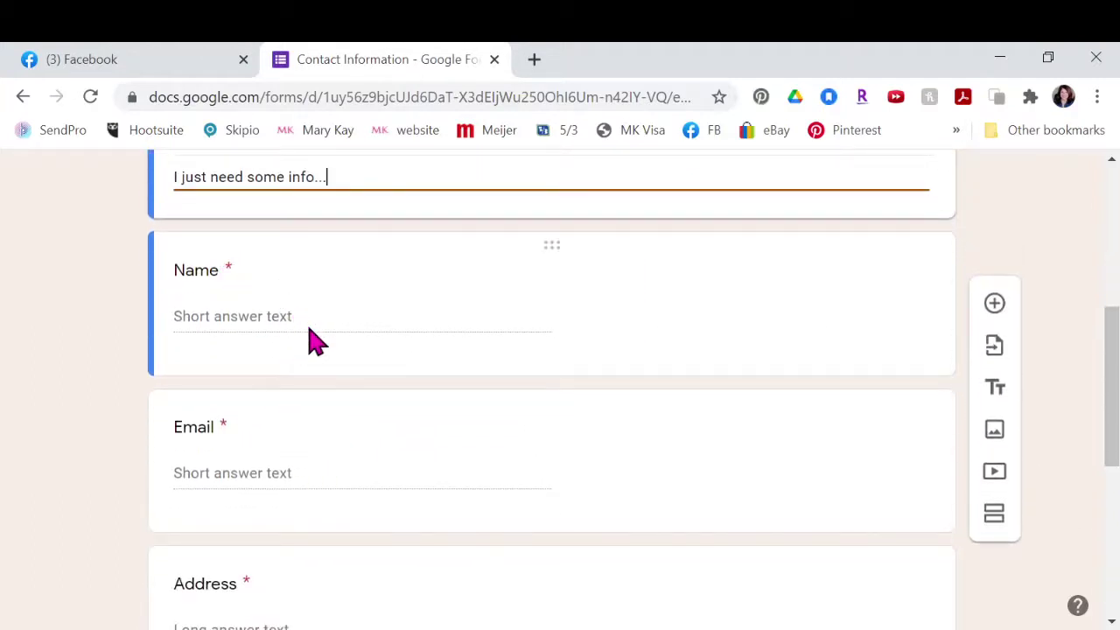
scroll(413, 540, "down", 4)
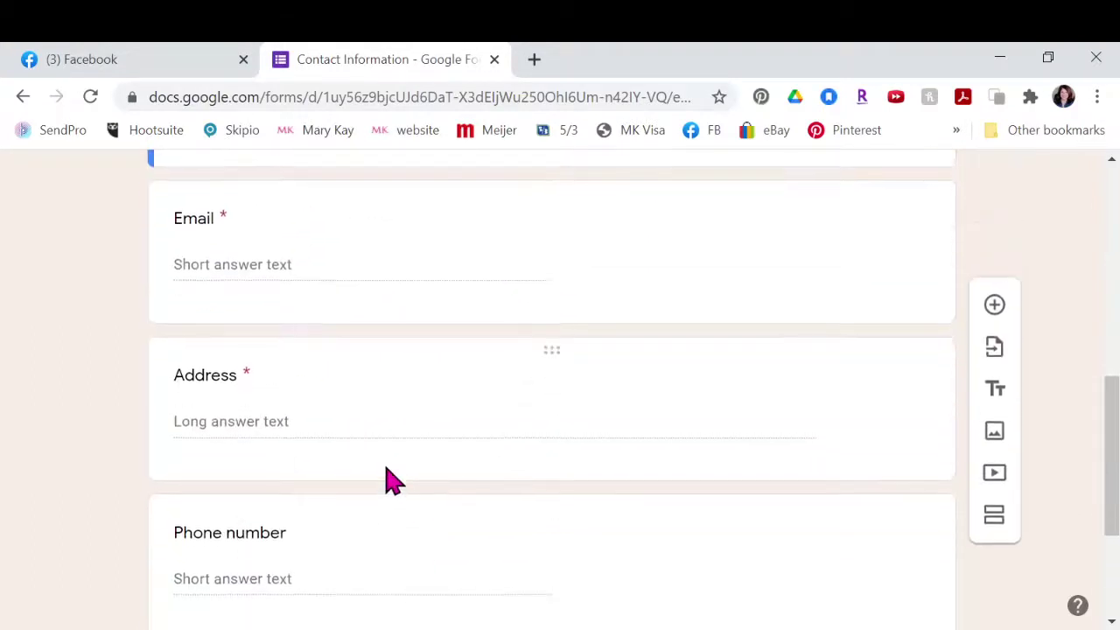
scroll(388, 481, "up", 4)
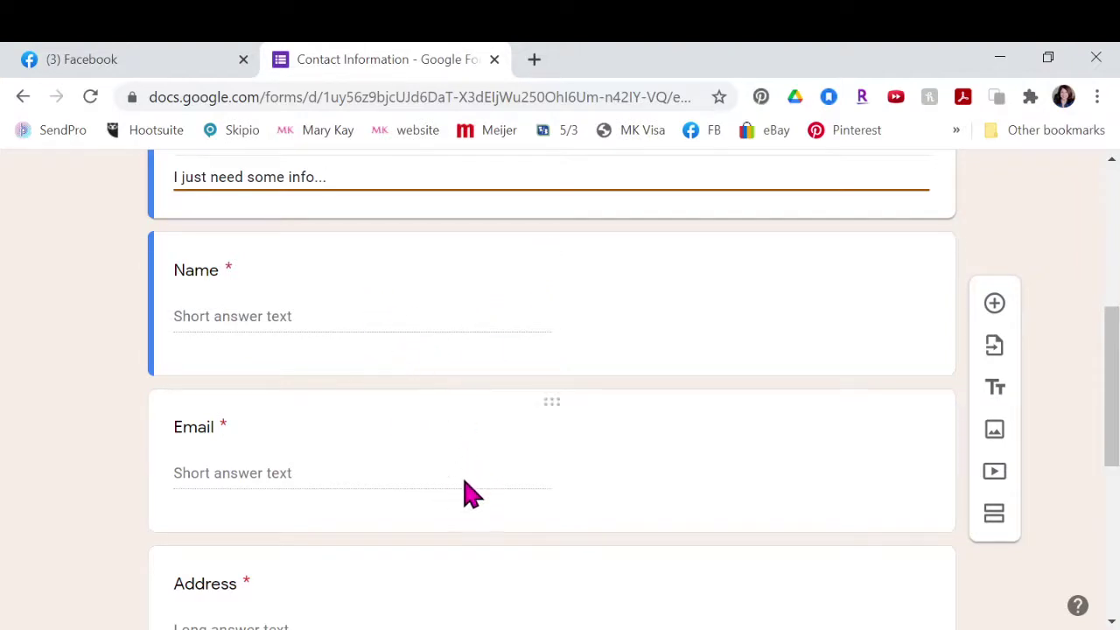
scroll(463, 492, "down", 4)
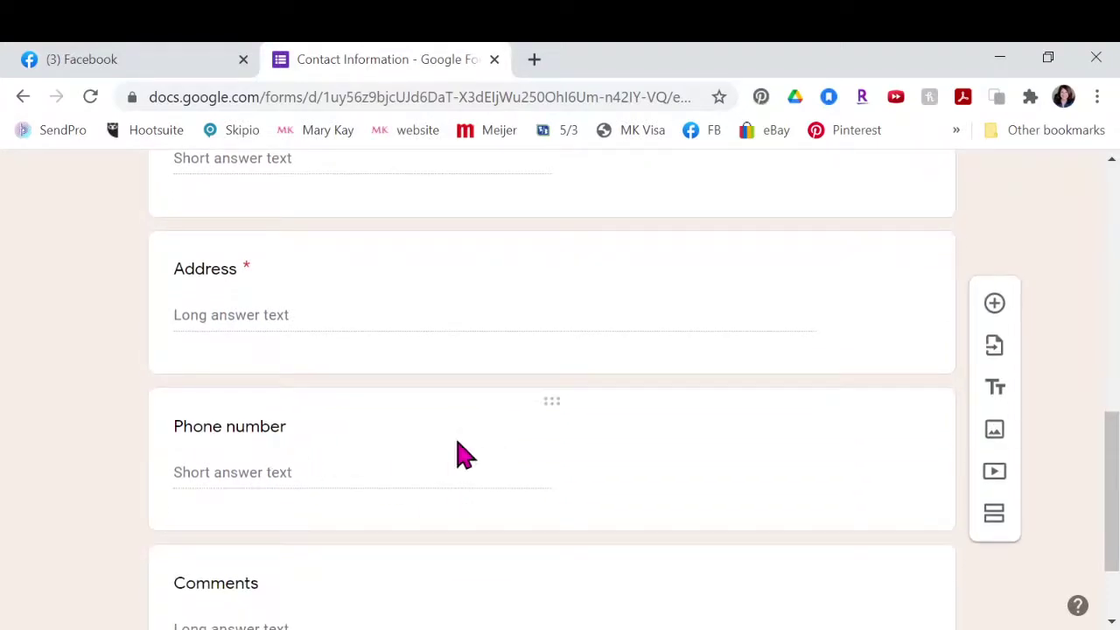
left_click(551, 402)
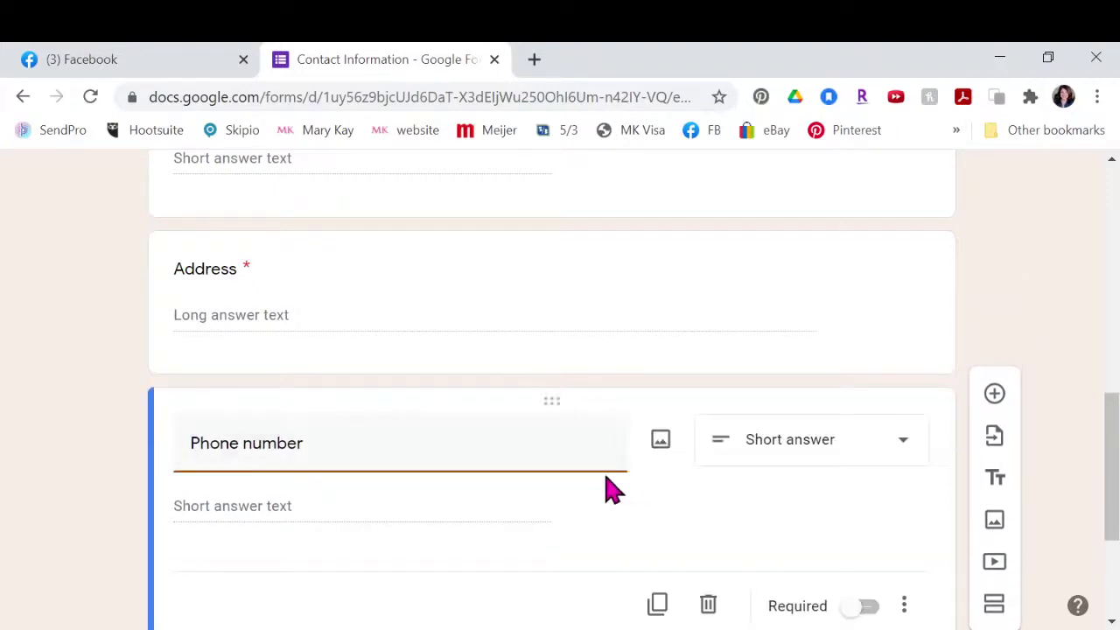
scroll(604, 488, "down", 3)
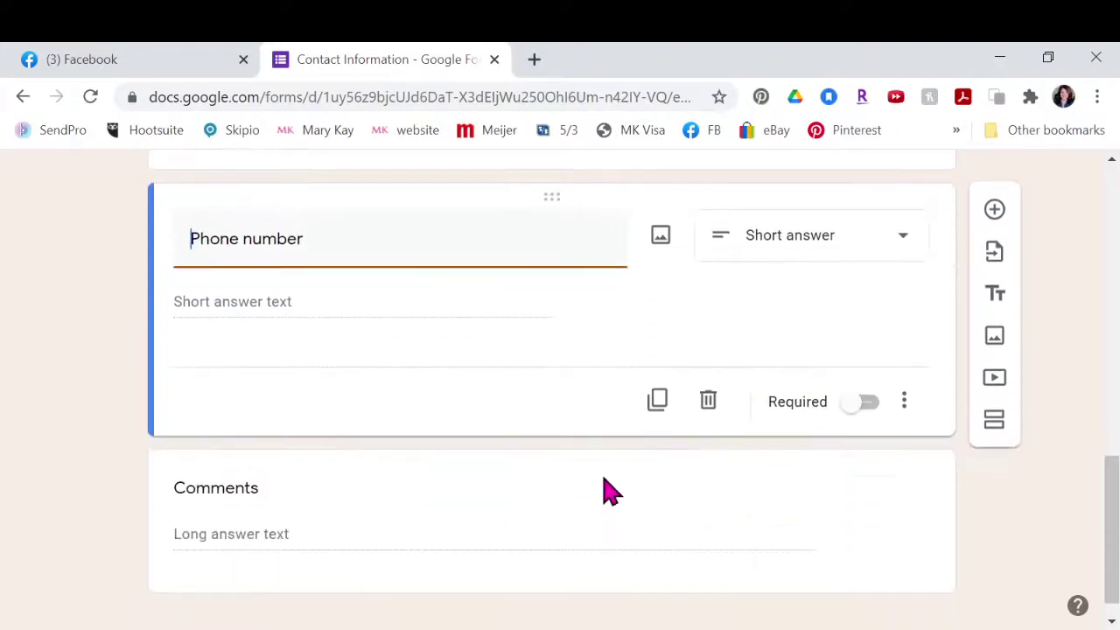
left_click(849, 405)
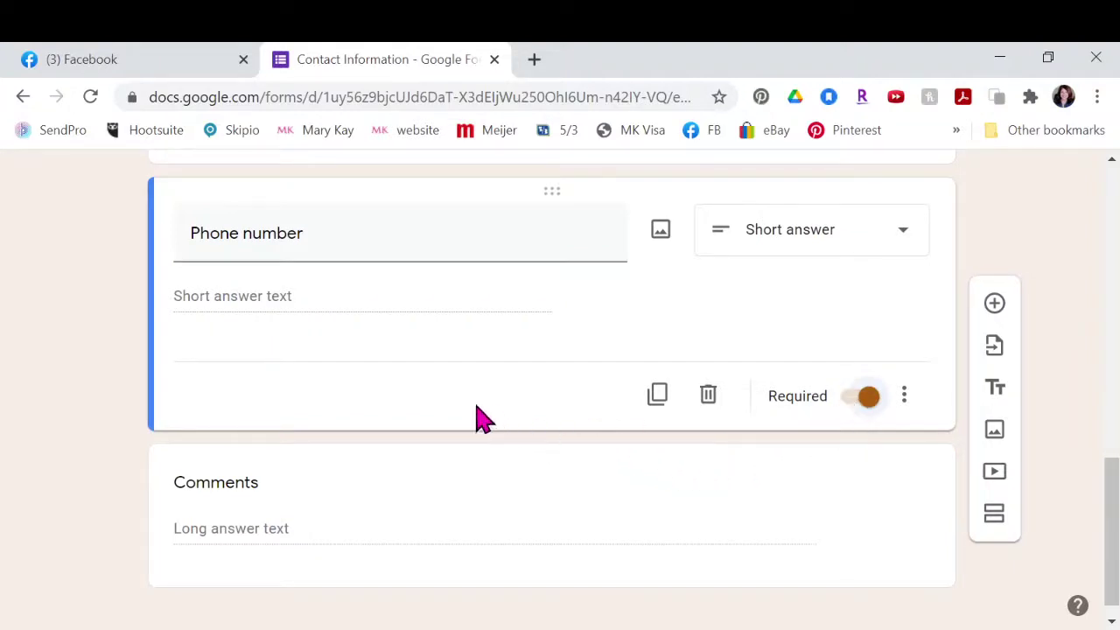
Step: Add a new section to the form after the Comments question
scroll(469, 416, "up", 1)
scroll(473, 428, "up", 6)
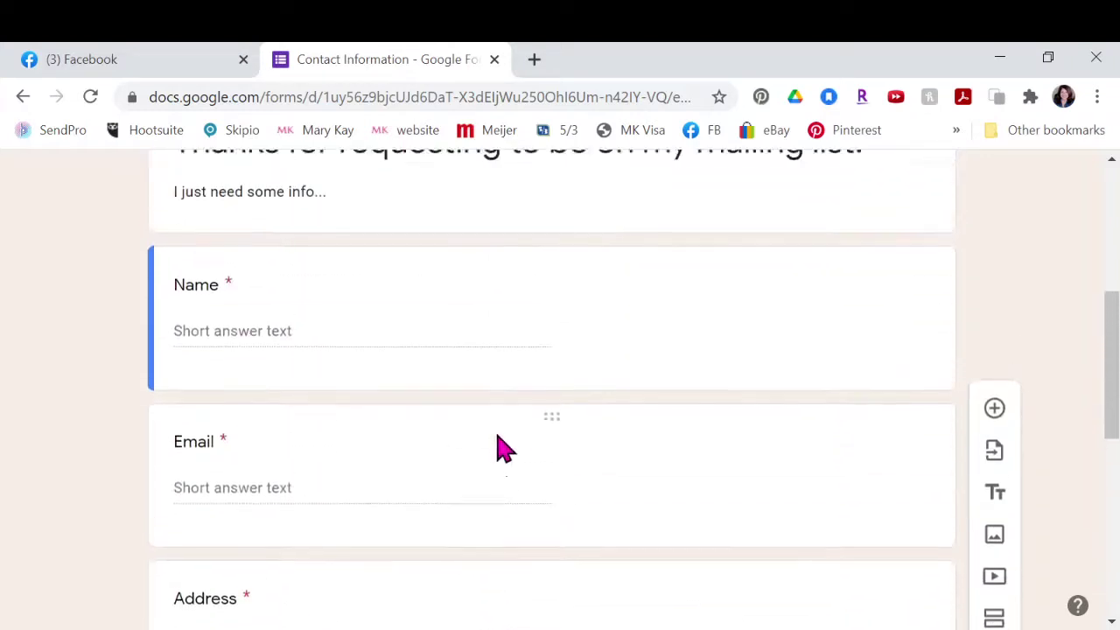
scroll(499, 449, "down", 1)
scroll(503, 450, "down", 7)
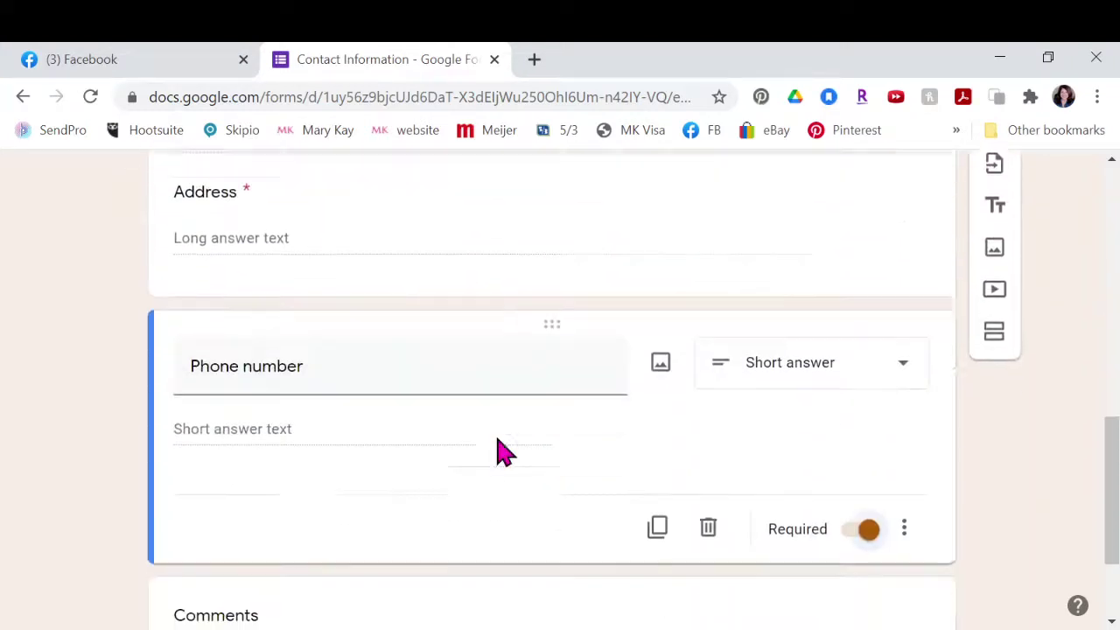
scroll(501, 453, "down", 1)
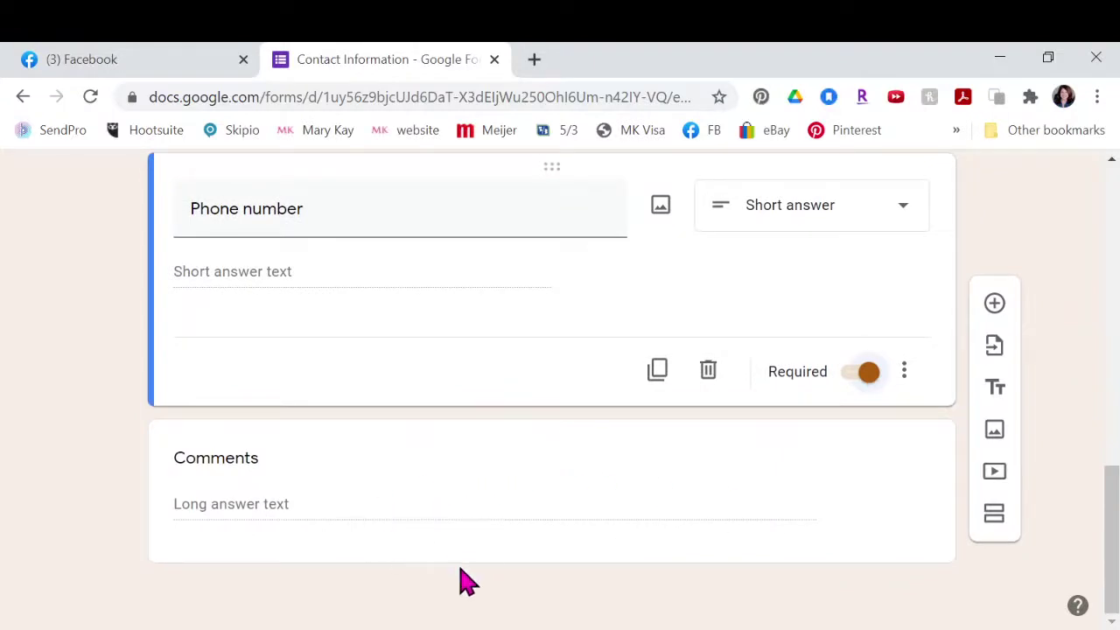
left_click(532, 571)
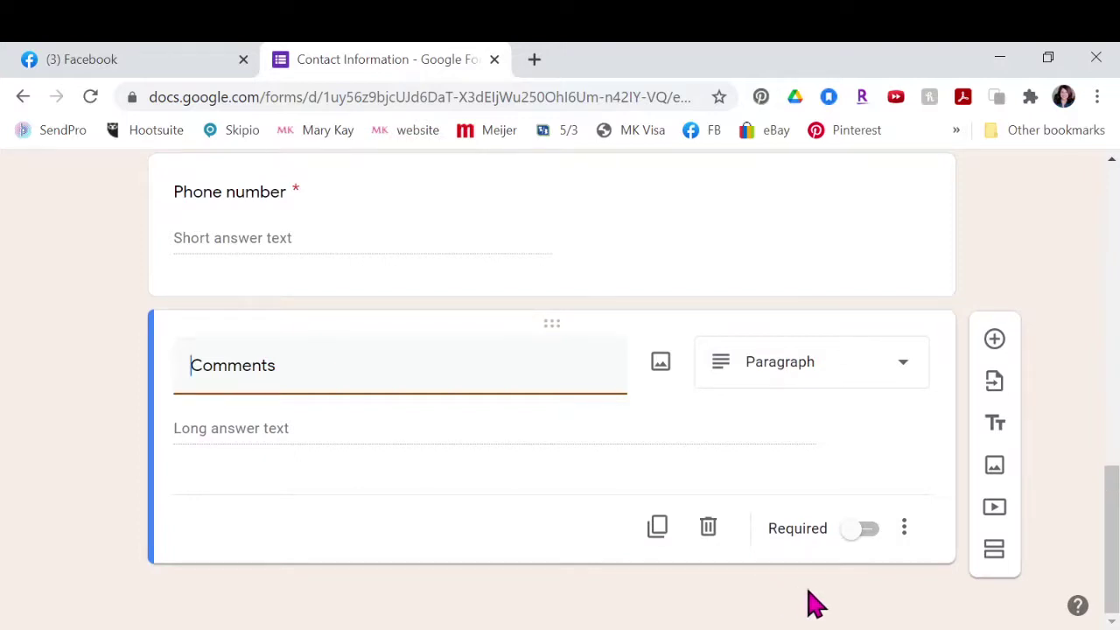
left_click(991, 551)
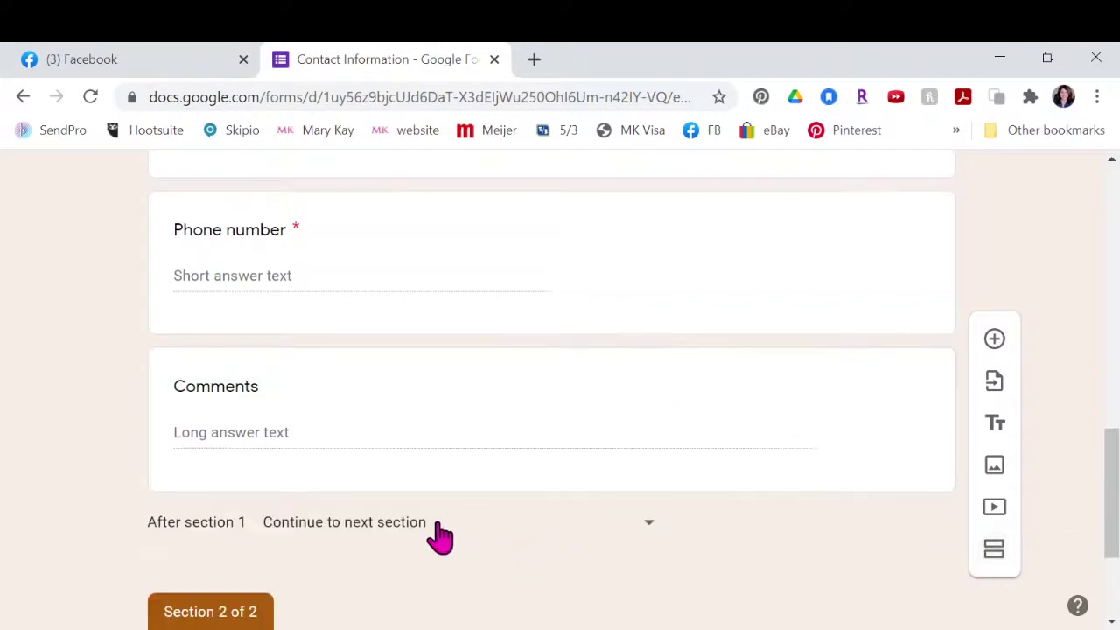
Step: Title the new section "Before you go...." and describe it as "I'd love to get your opinion on a few things..."
scroll(435, 510, "down", 1)
scroll(435, 521, "down", 1)
left_click(440, 473)
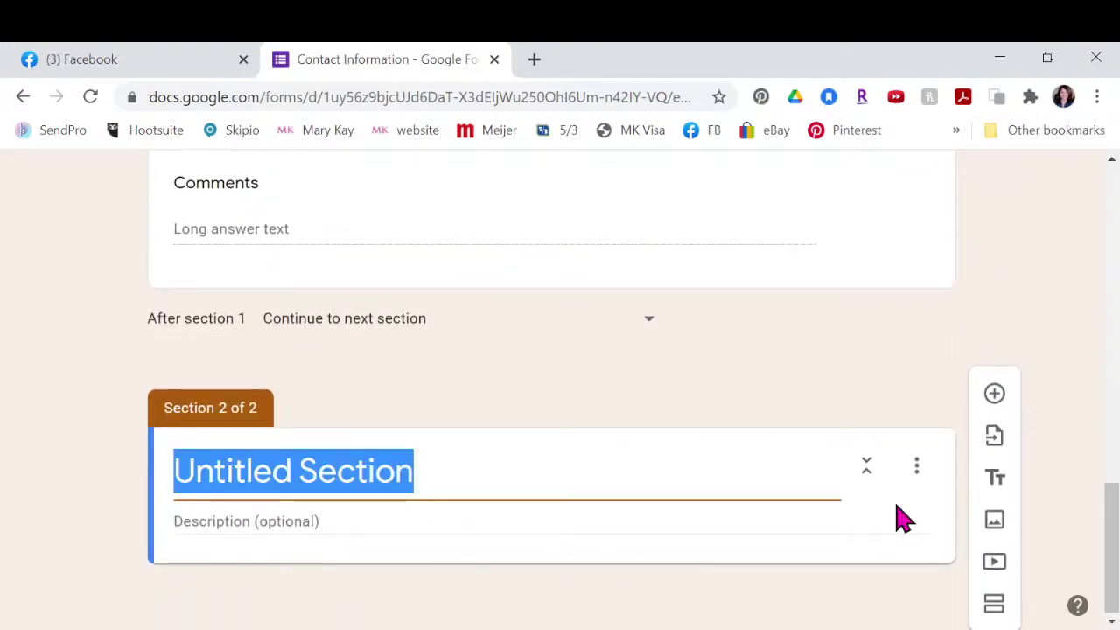
type("Before you go....")
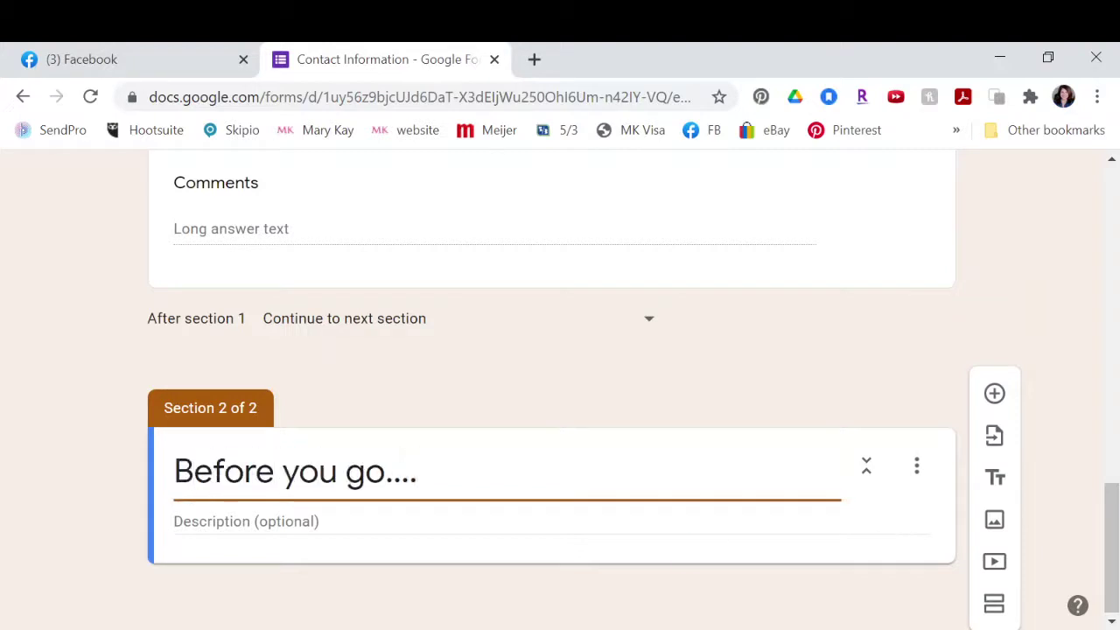
left_click(352, 521)
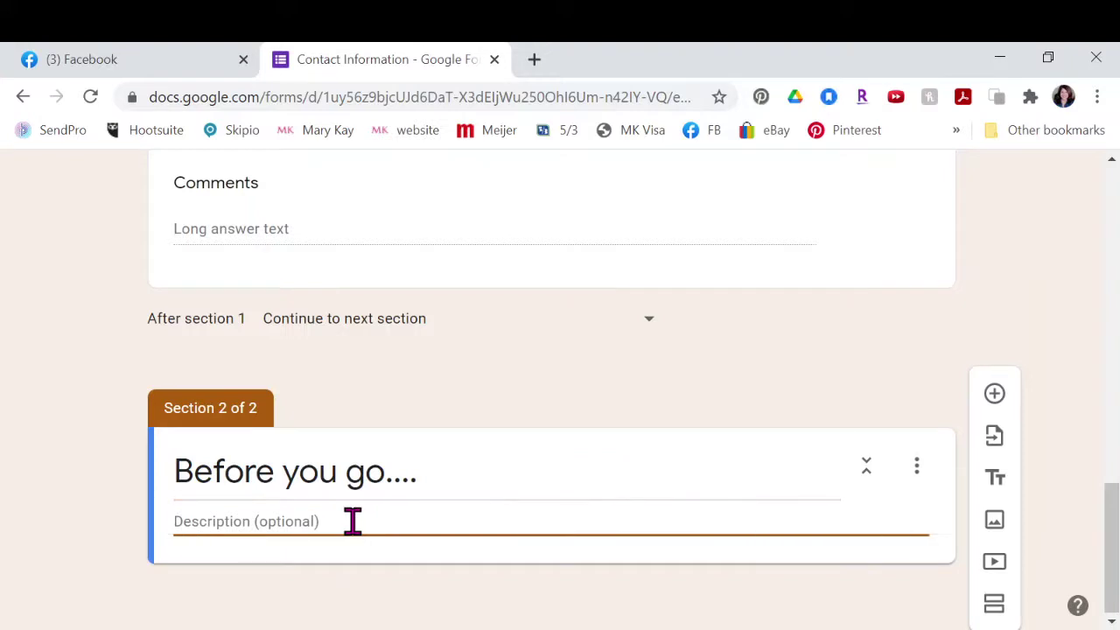
type("I")
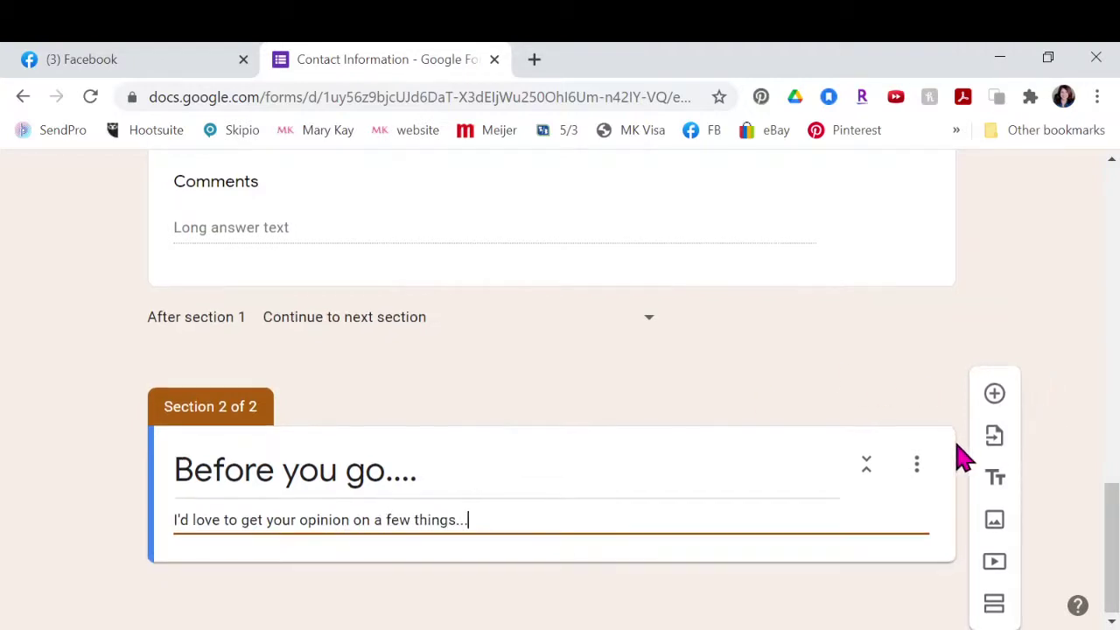
Step: Add a checkboxes question to the second section reading "Which of the following would you enjoy sampling?"
left_click(995, 400)
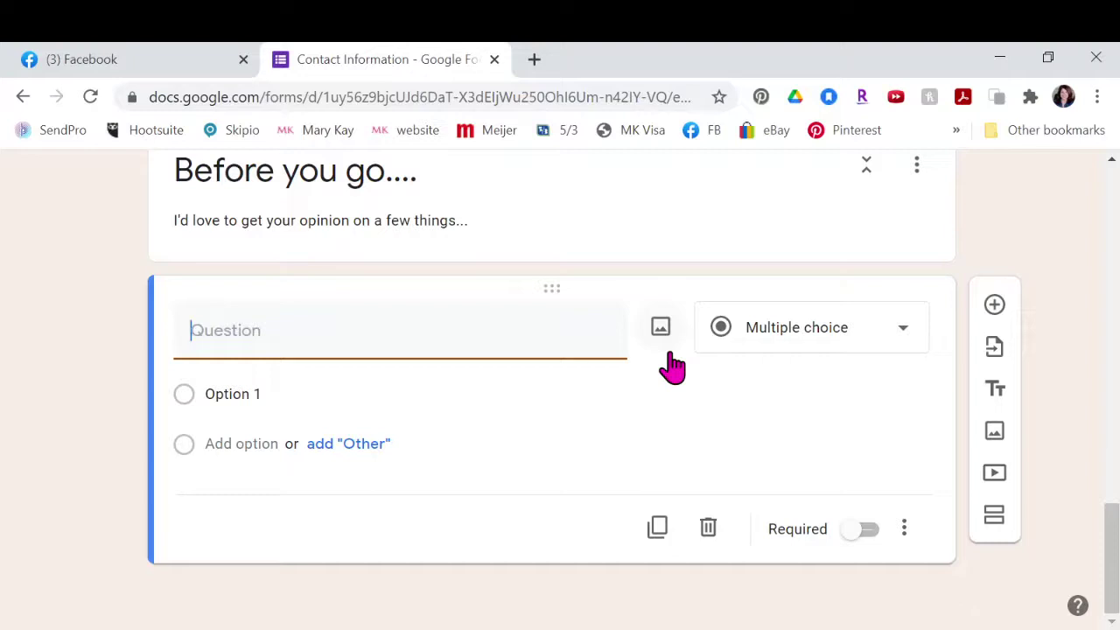
left_click(909, 341)
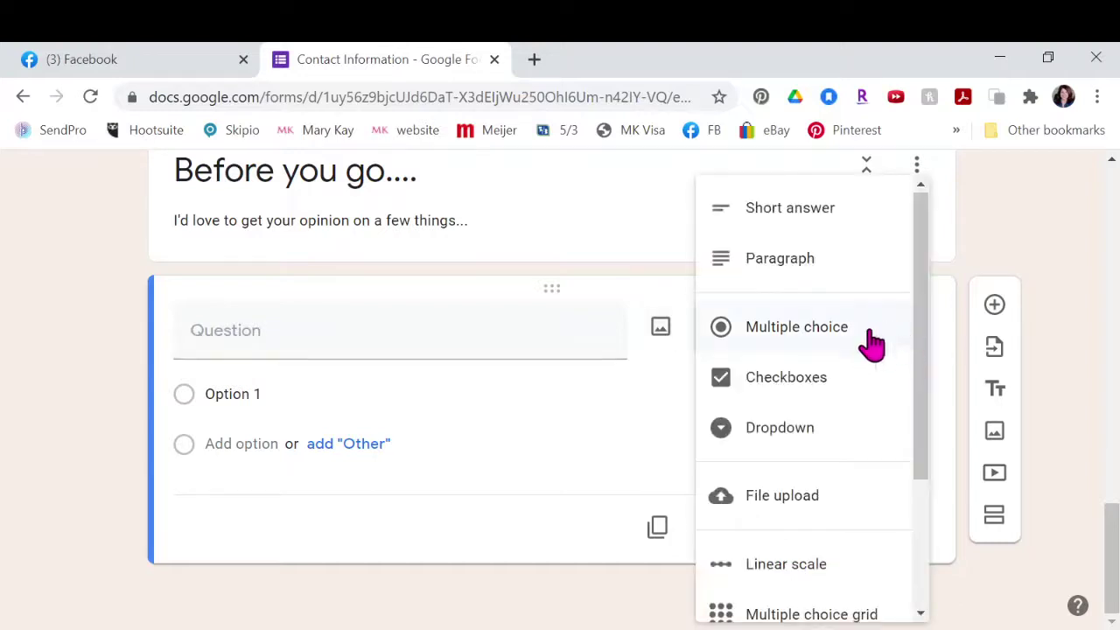
left_click(807, 385)
left_click(338, 336)
type("Wh")
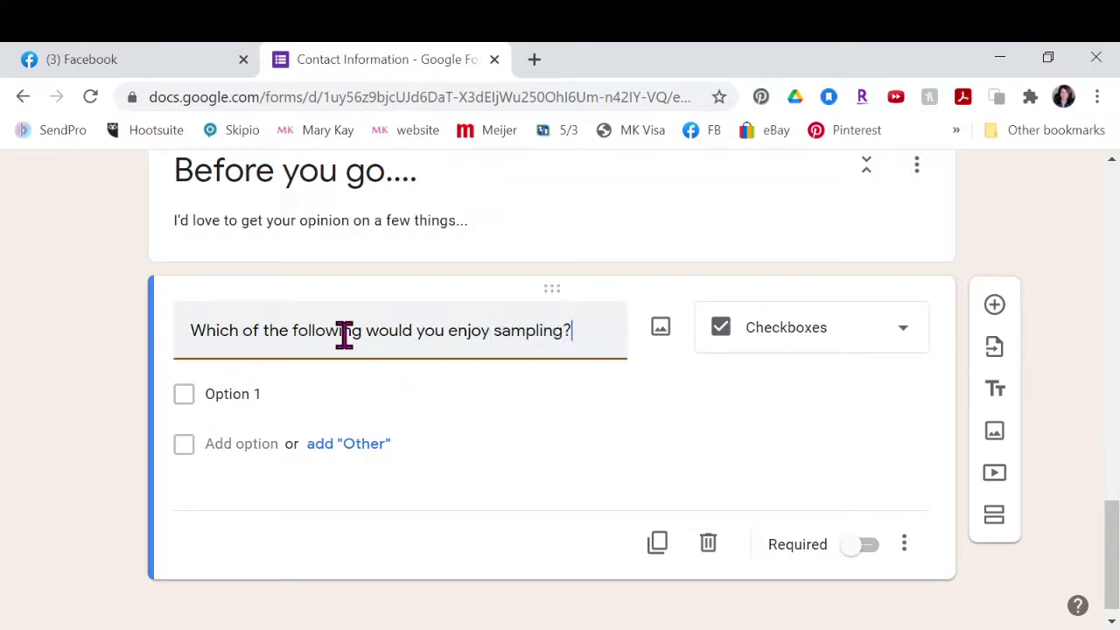
Step: Give the sampling question the options "pies and cakes", "side dishes", "sauces" and "desserts"
left_click(242, 401)
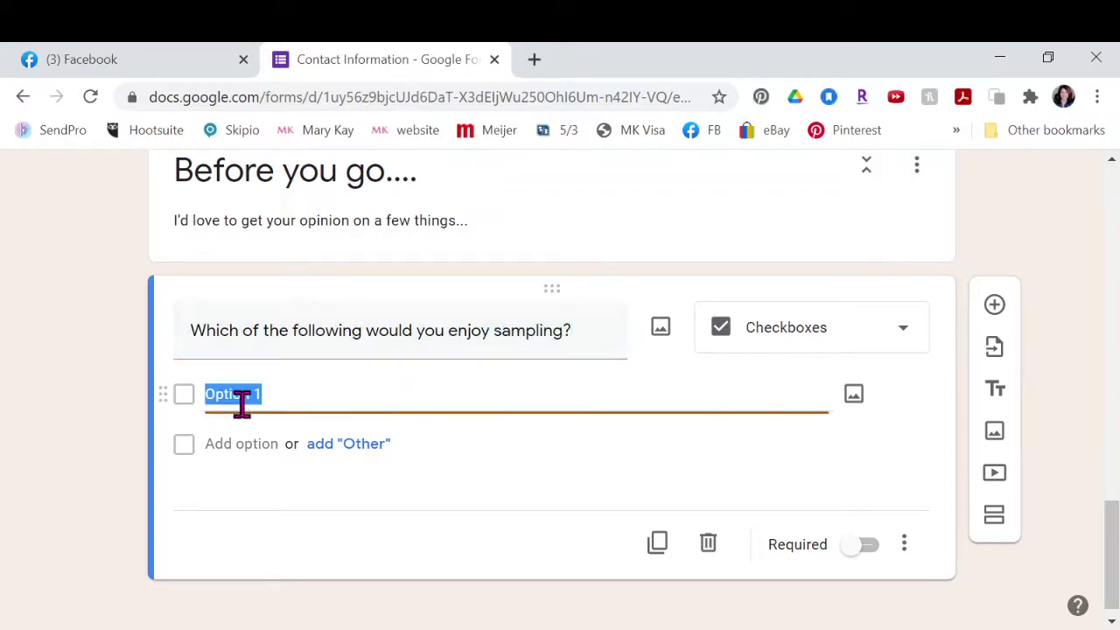
type("ies")
type("and cakes")
left_click(271, 442)
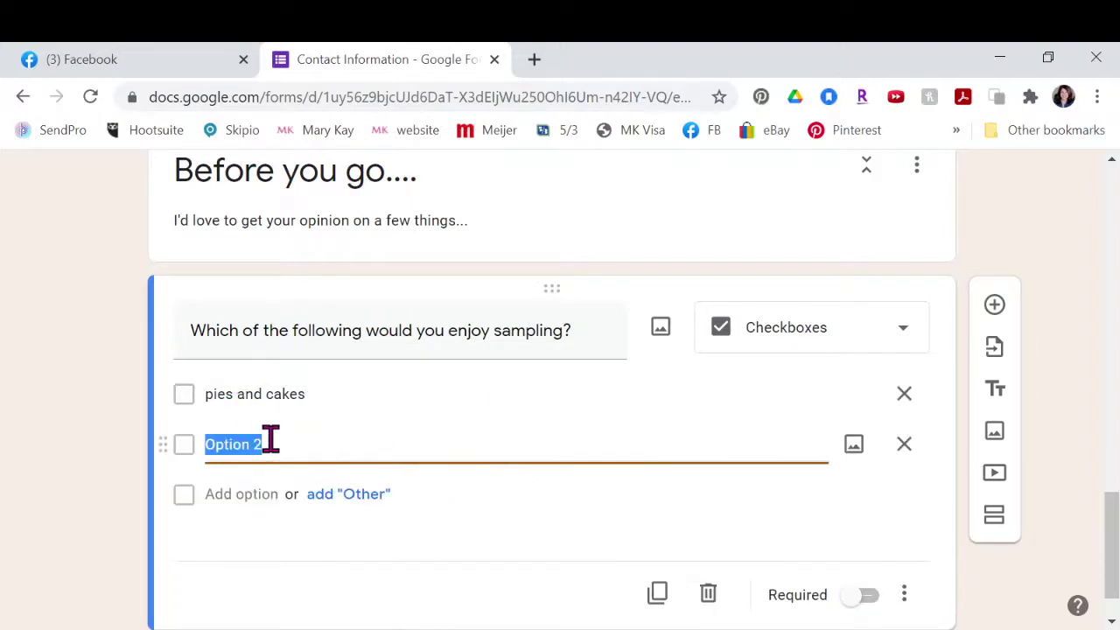
type("side dishes")
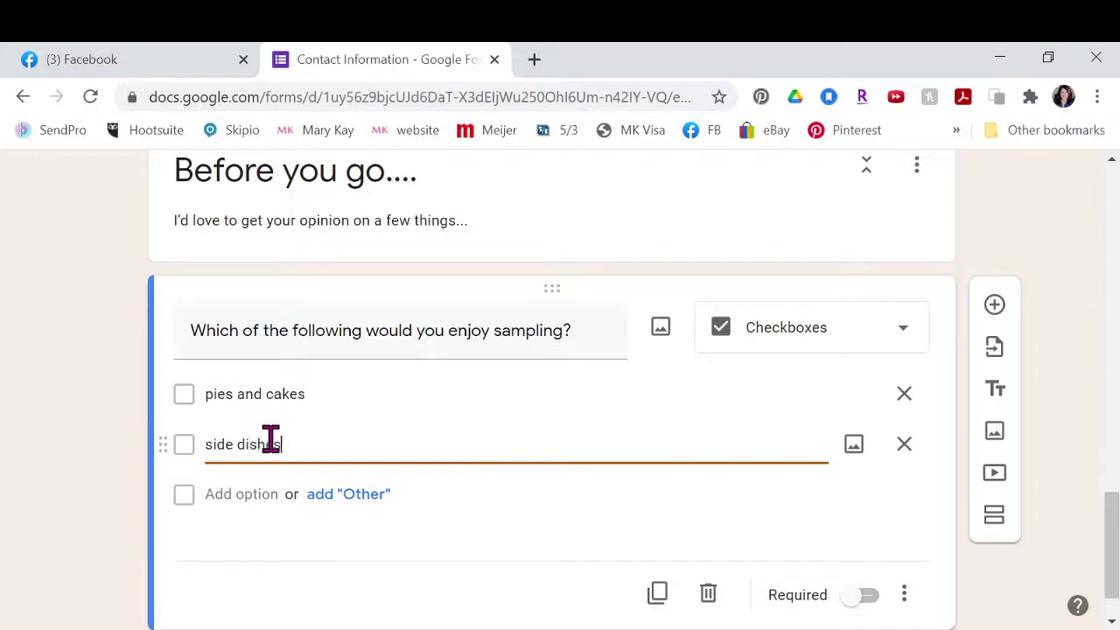
left_click(222, 492)
type("sa")
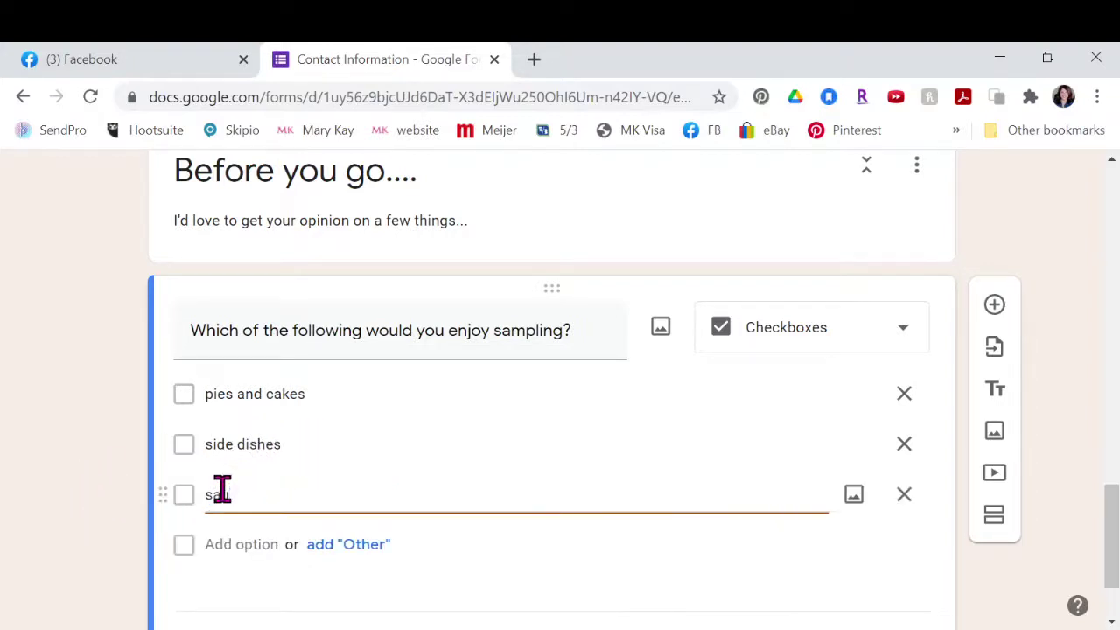
type("uces")
left_click(245, 542)
type("desserts")
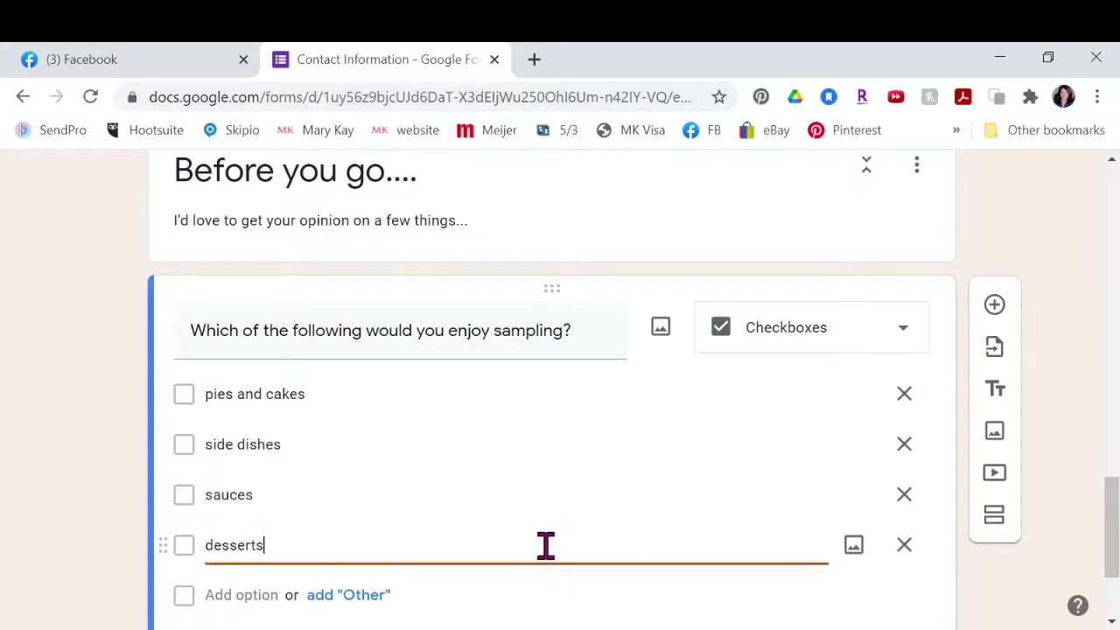
Step: Add an "Other" option to the sampling question and make the question required
scroll(525, 560, "down", 2)
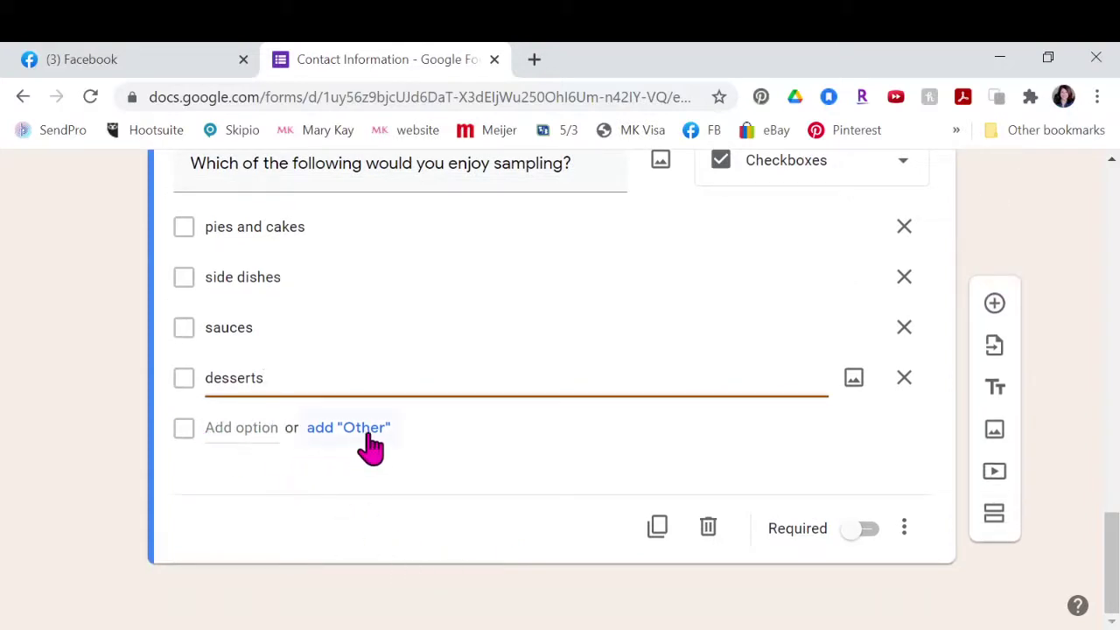
left_click(367, 428)
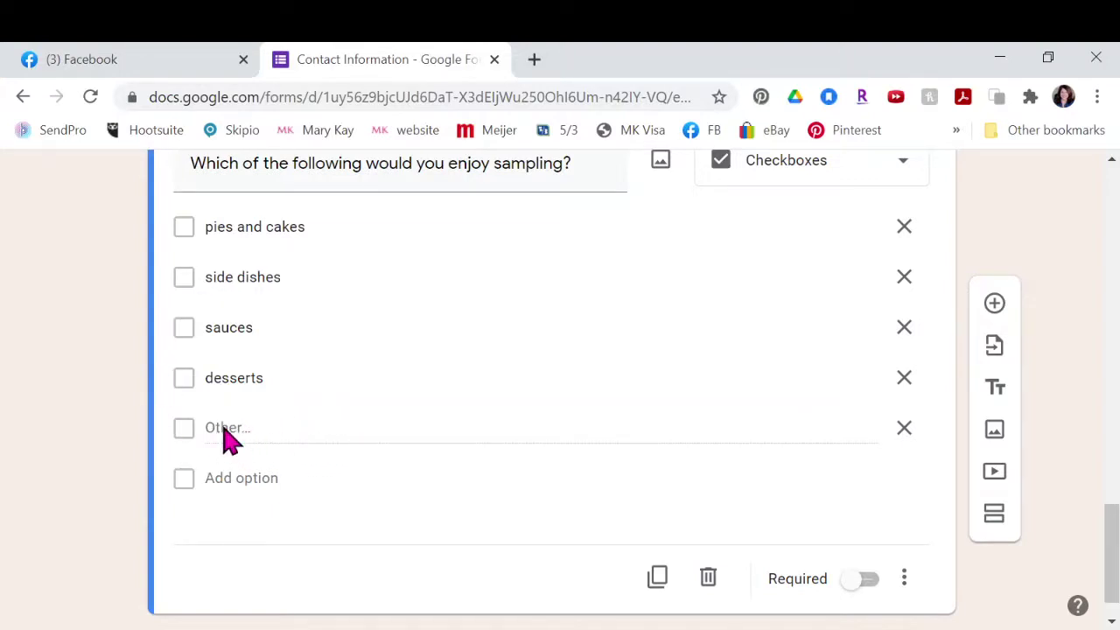
scroll(534, 515, "down", 1)
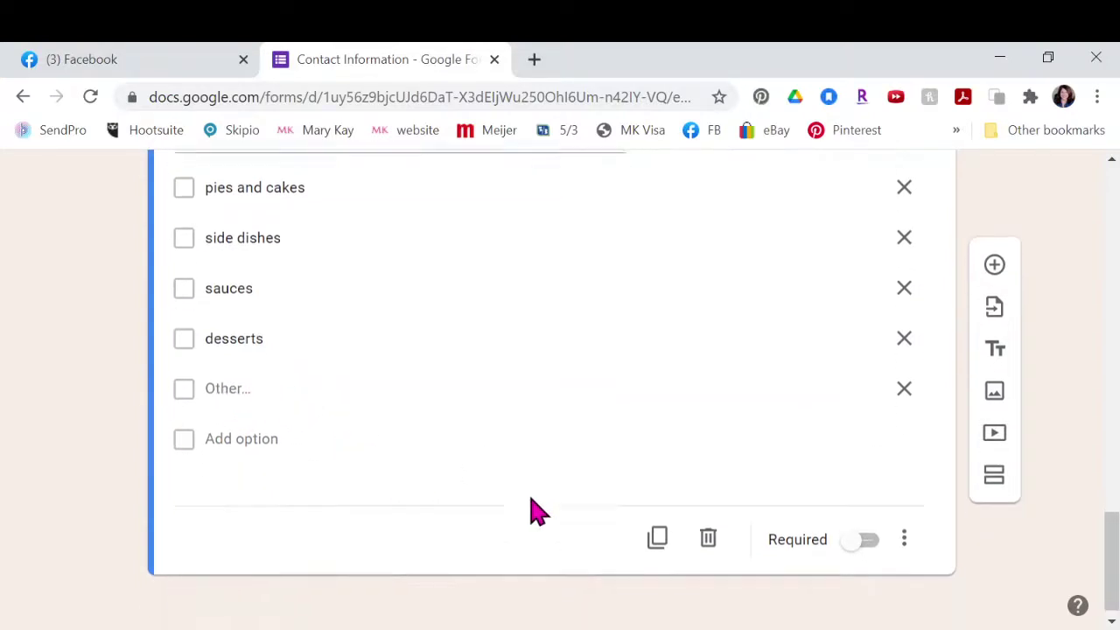
left_click(868, 535)
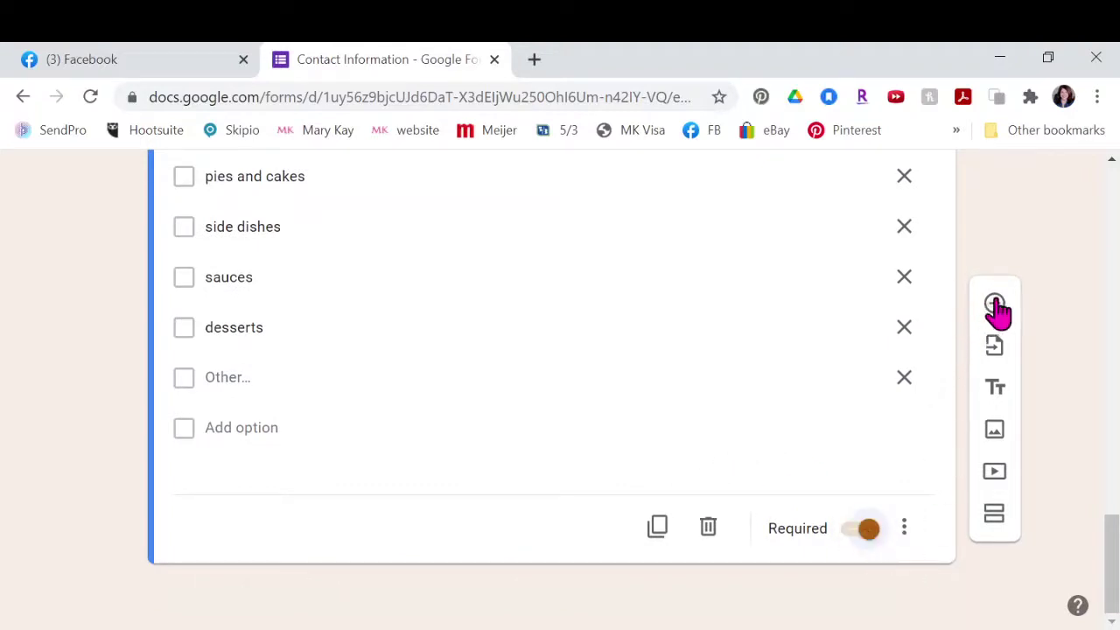
Step: Add a blank multiple-choice question after the sampling question, followed by a title and description block
left_click(995, 305)
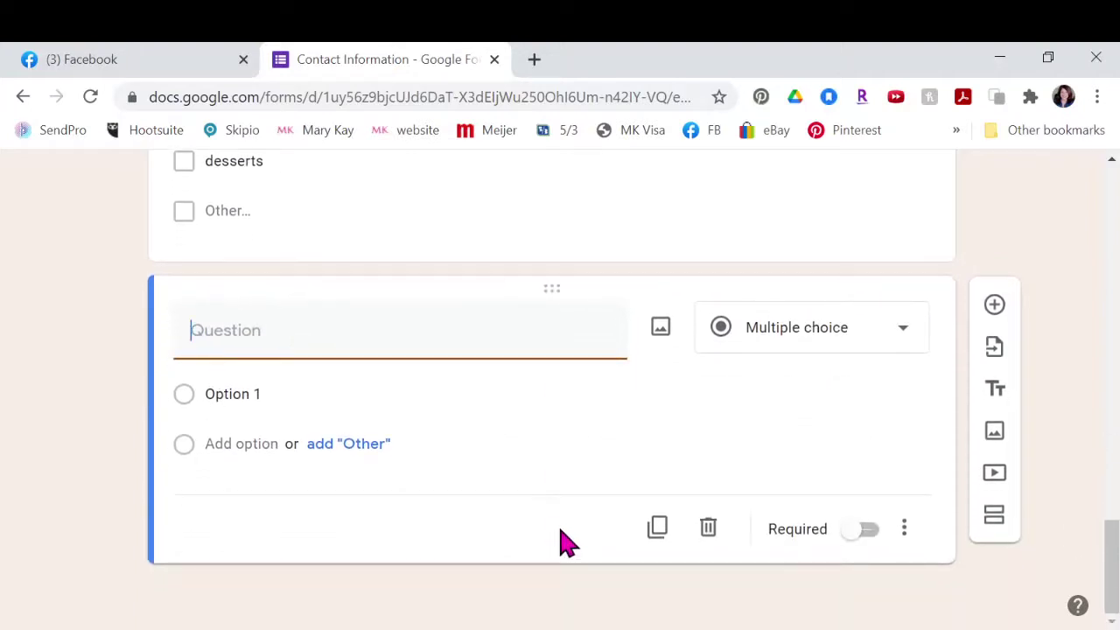
left_click(661, 331)
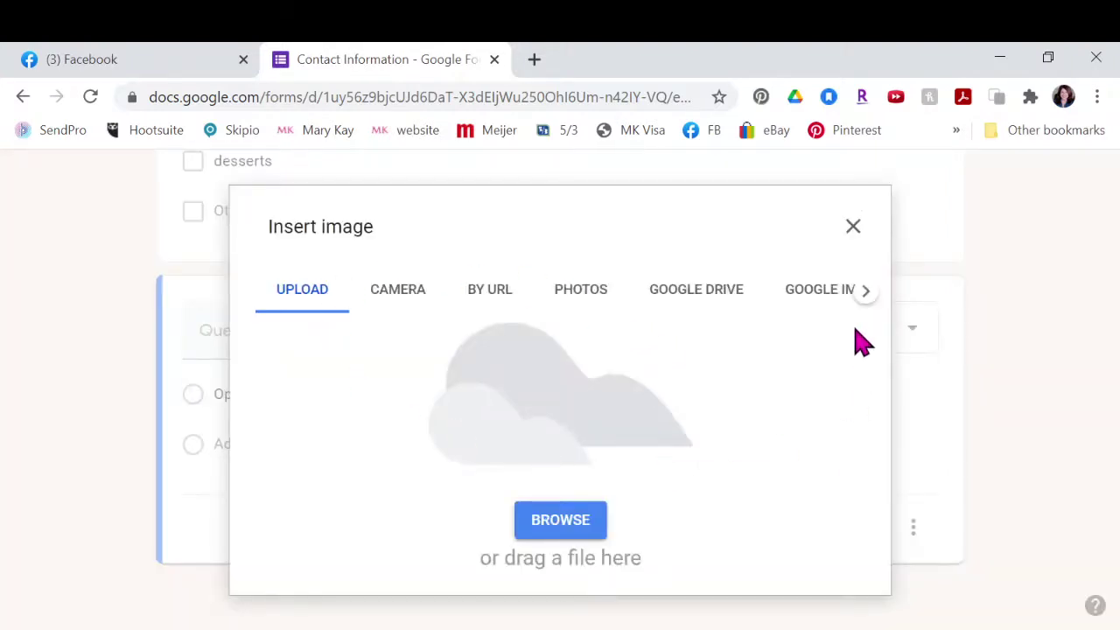
left_click(854, 230)
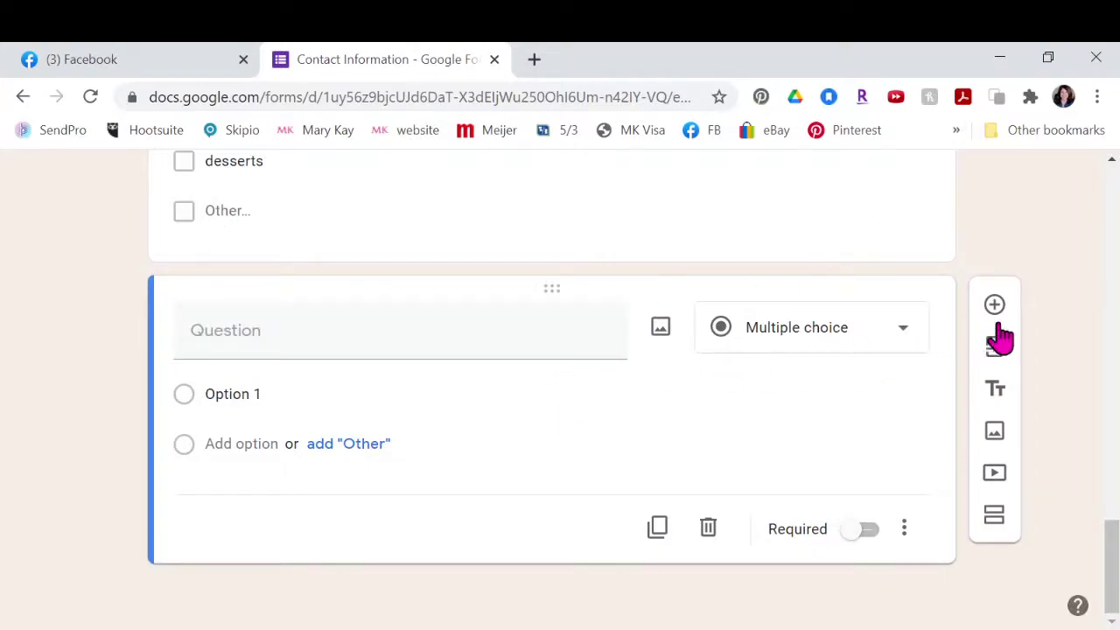
left_click(1002, 403)
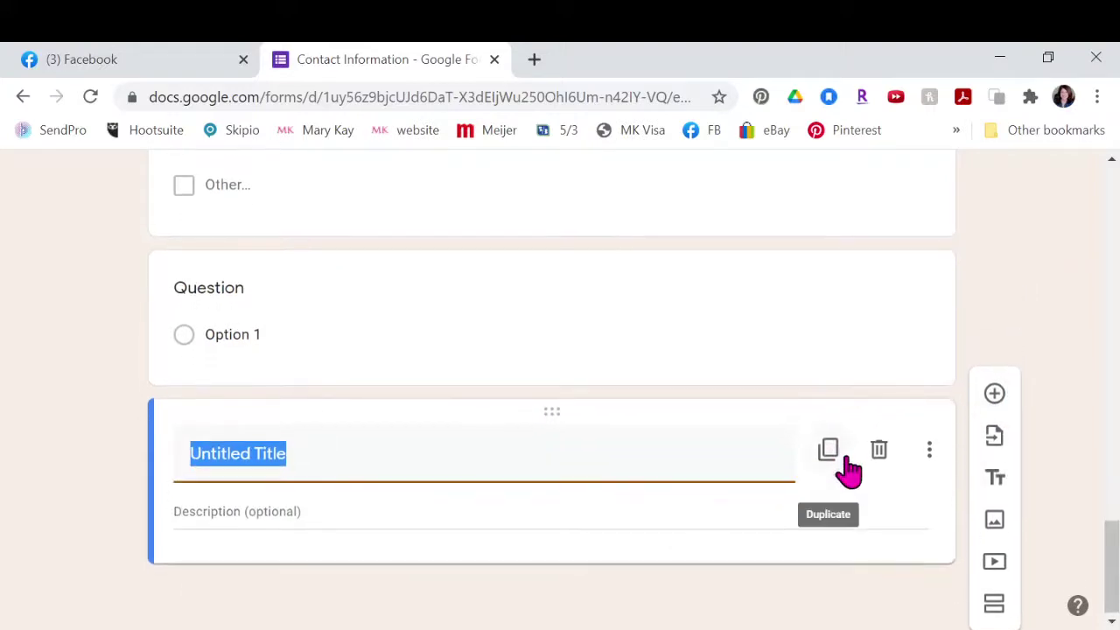
Step: Review the form's contact questions, the "Before you go...." section header and the sampling question above the new title block
scroll(849, 473, "up", 15)
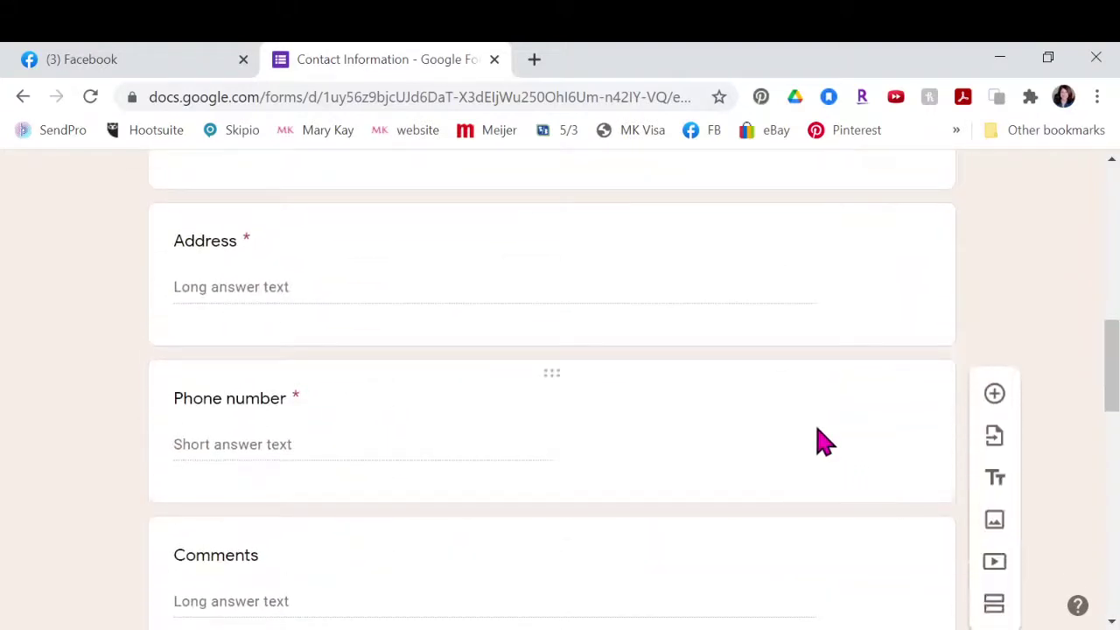
scroll(818, 442, "down", 4)
scroll(717, 420, "down", 1)
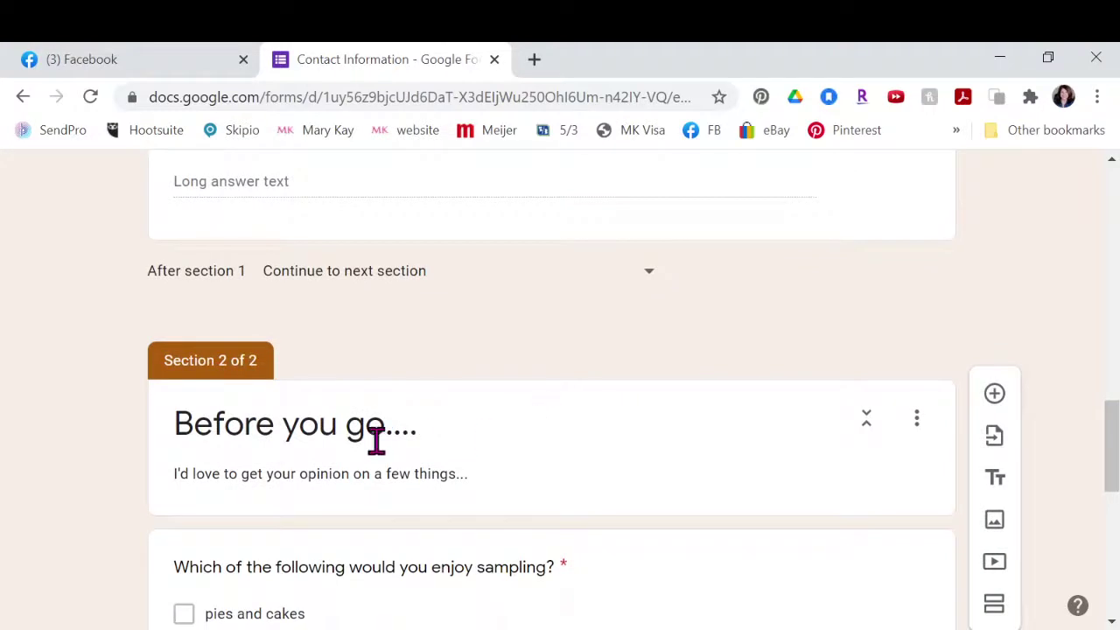
scroll(532, 464, "down", 8)
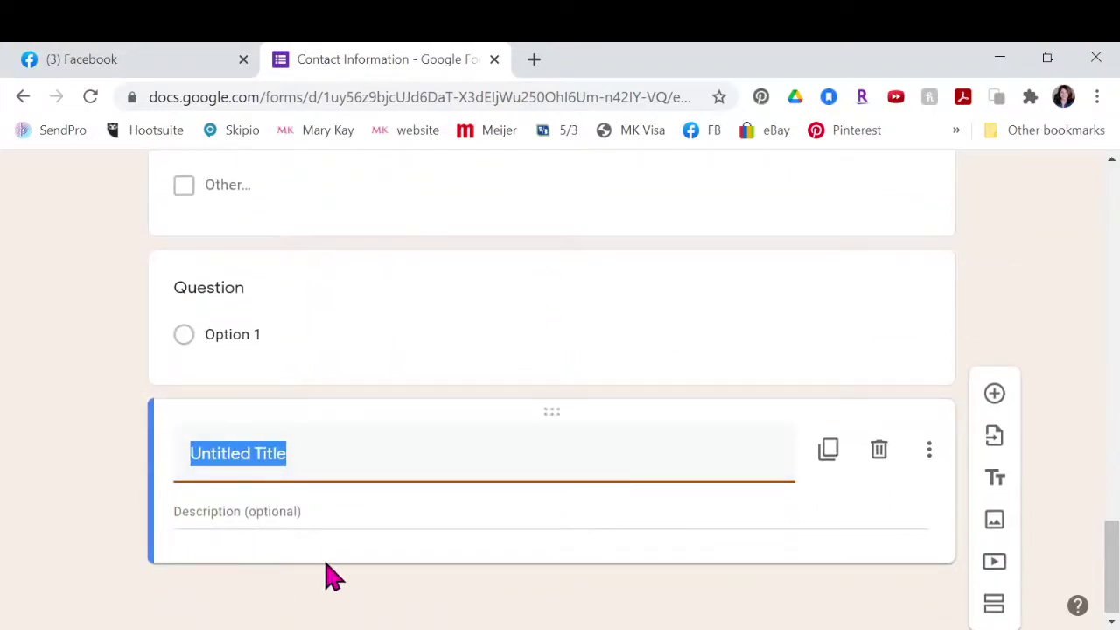
scroll(385, 525, "up", 7)
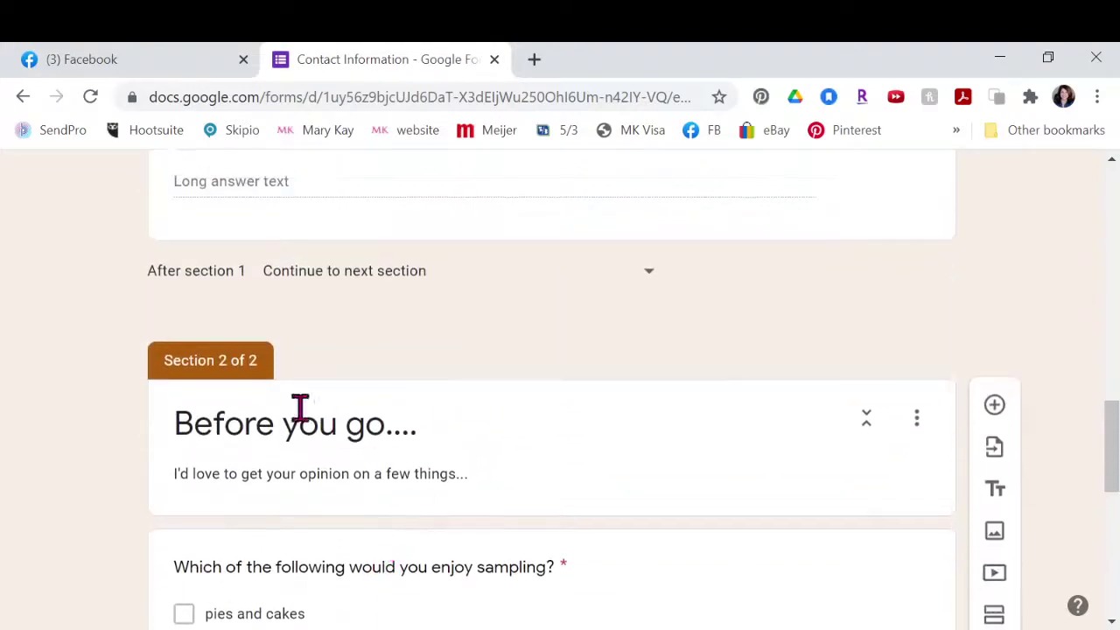
scroll(564, 520, "down", 4)
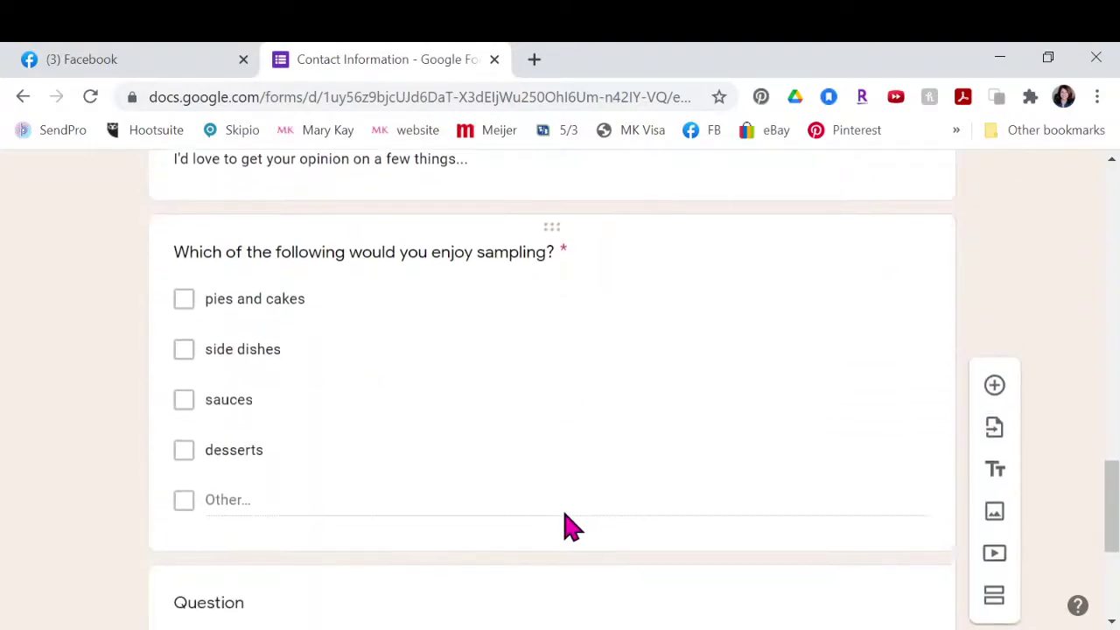
scroll(521, 496, "down", 1)
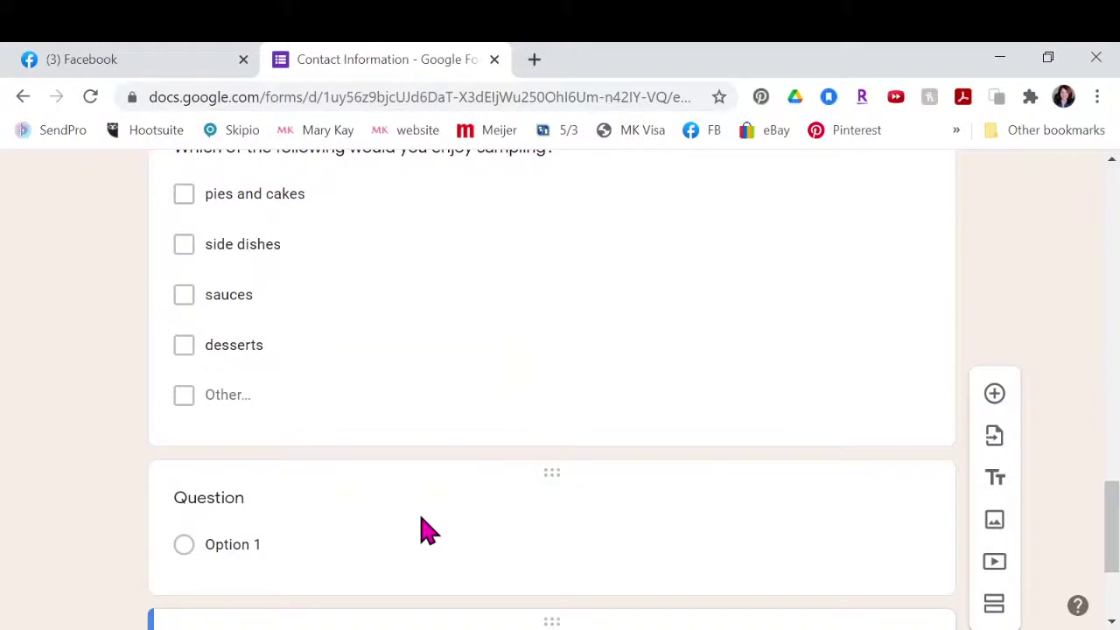
scroll(420, 530, "down", 2)
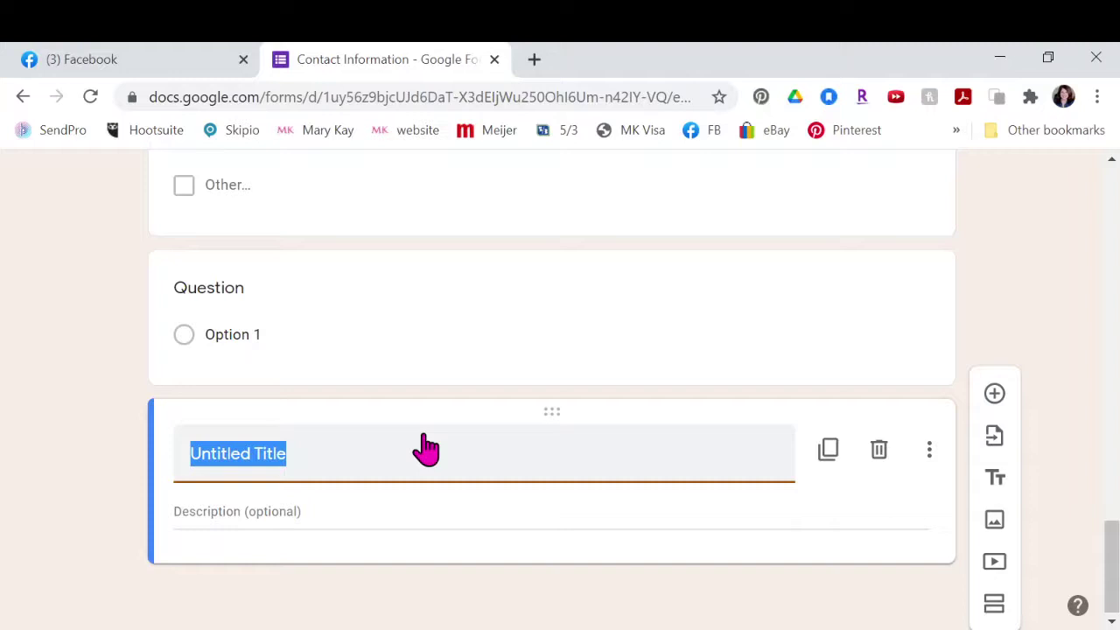
Step: Title the new block "Media Format" and describe it as "I like to find out the best way to communicate with you...."
type("Md")
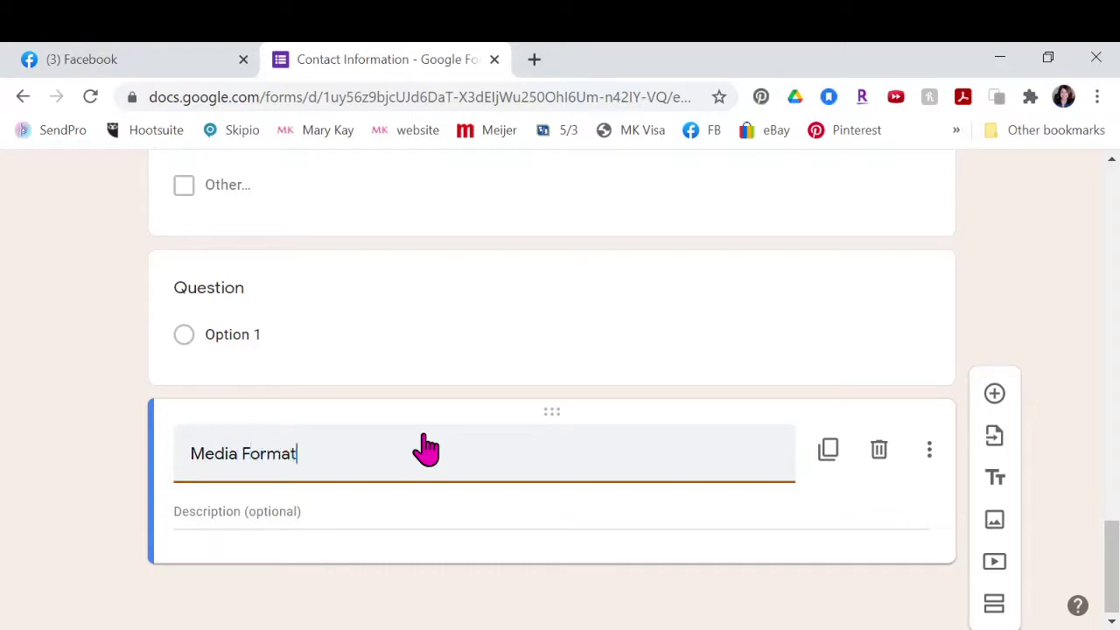
left_click(327, 525)
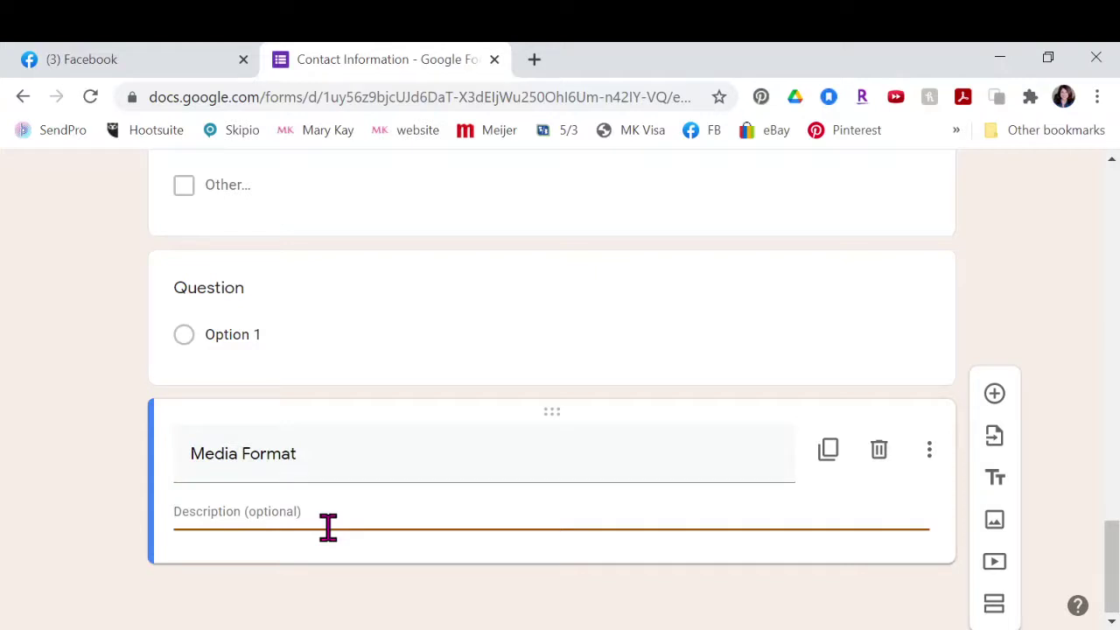
type("W")
key("BackSpace")
type("I like to find out the best way to communicate with you....")
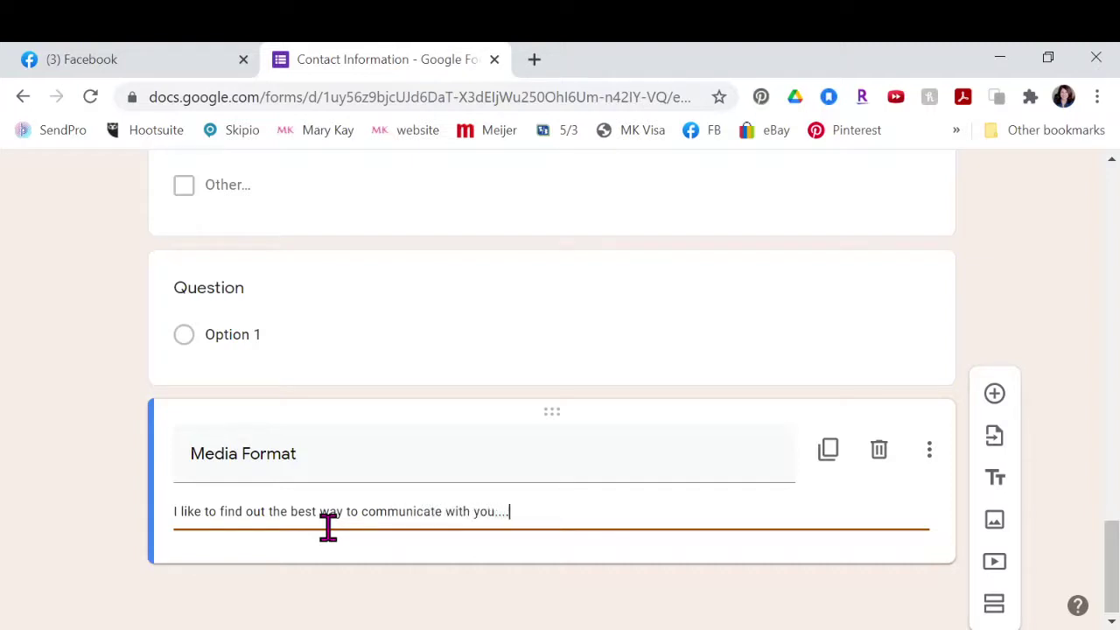
Step: Add a multiple-choice question "Which do you prefer?" below Media Format with the options "online catalog" and "print catalog"
left_click(995, 395)
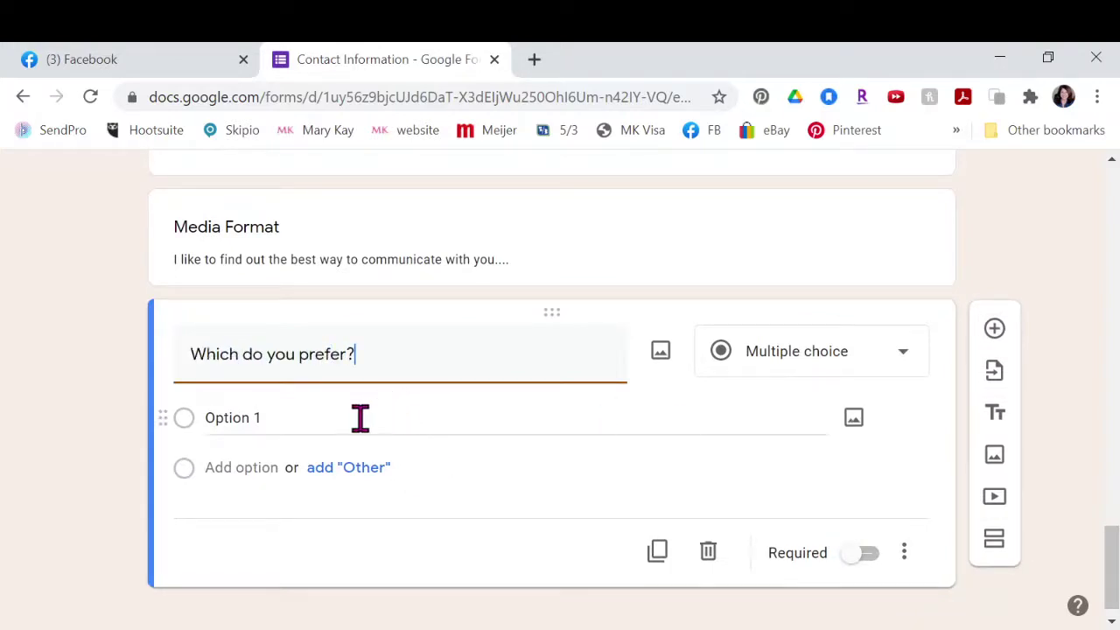
left_click(273, 419)
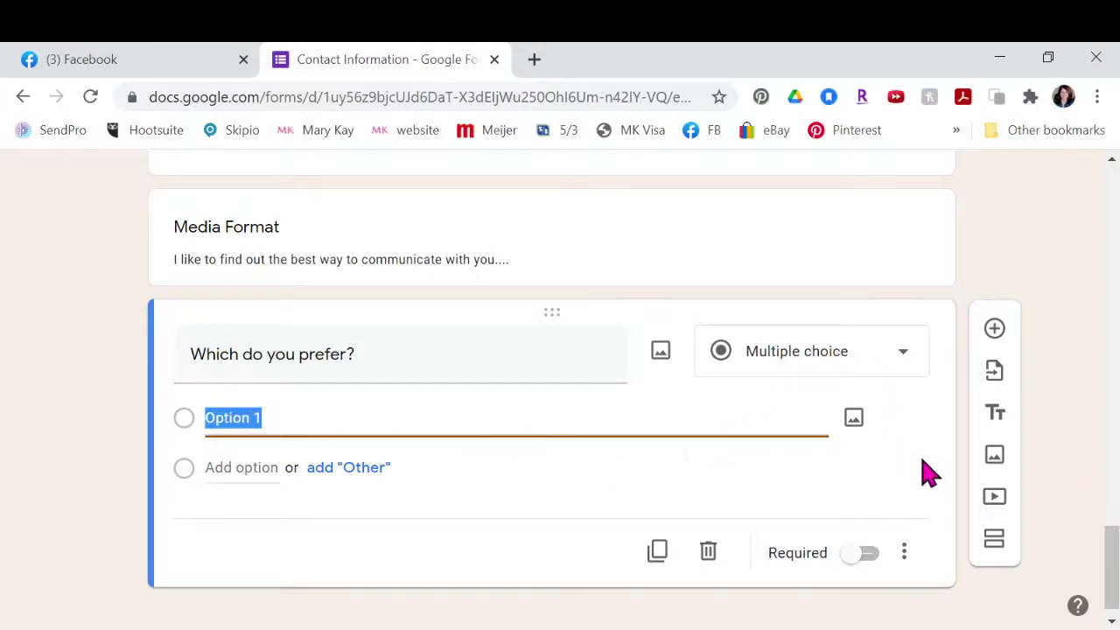
type("online catalog")
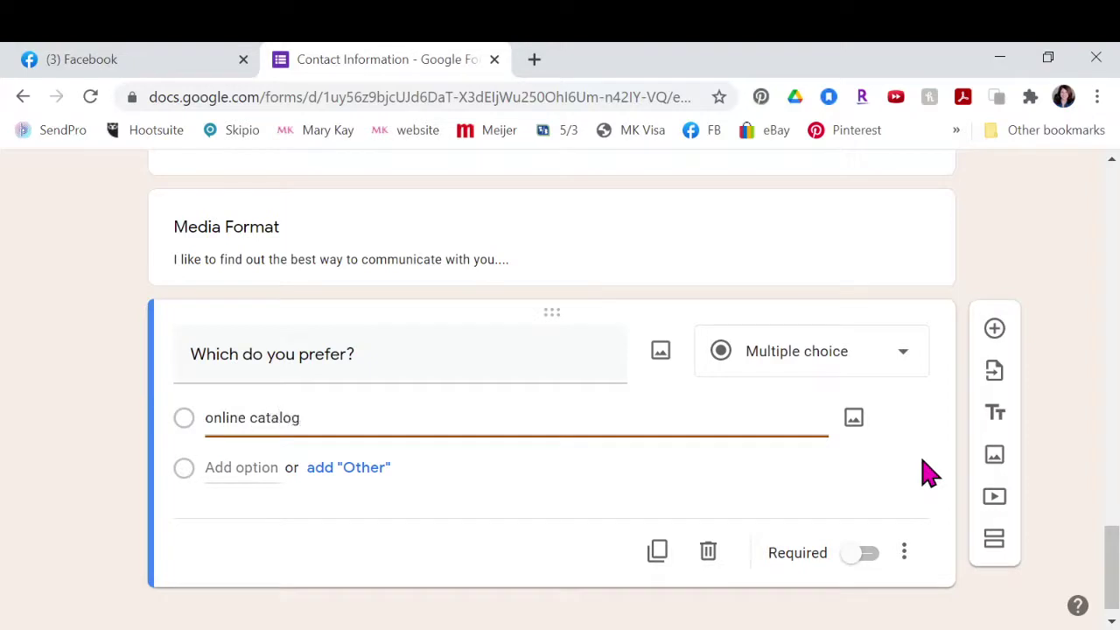
left_click(263, 465)
type("print catalog")
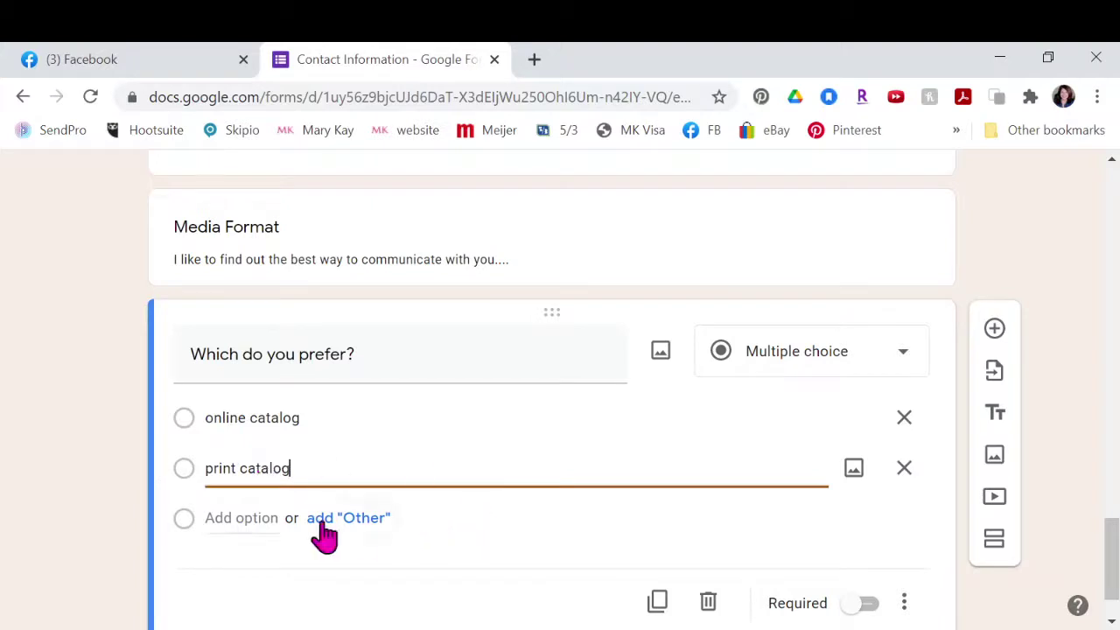
left_click(262, 518)
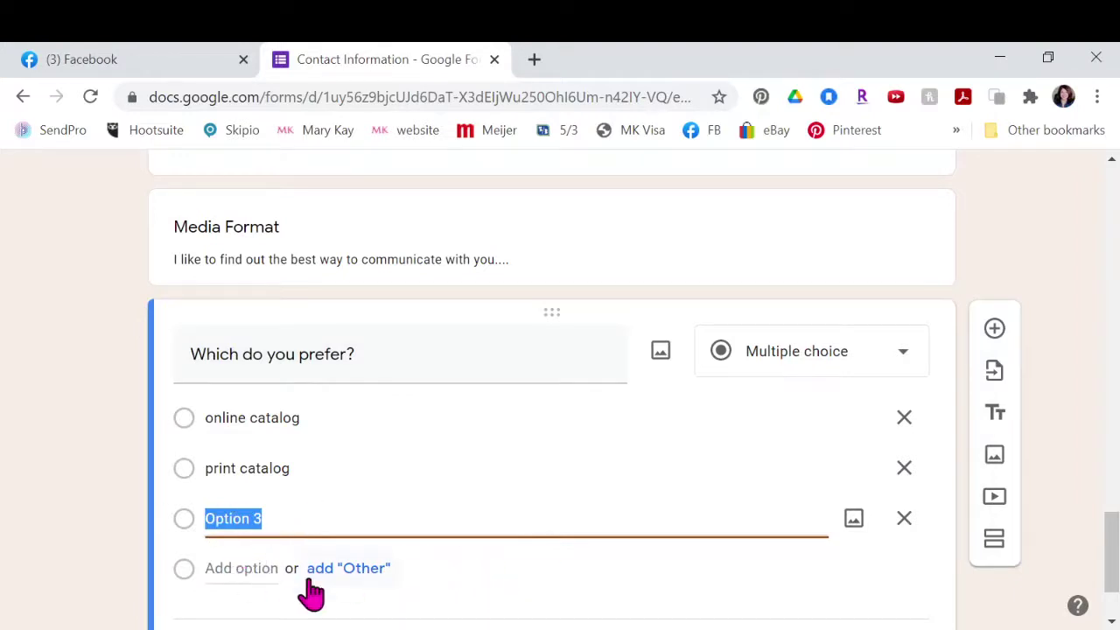
scroll(412, 583, "down", 3)
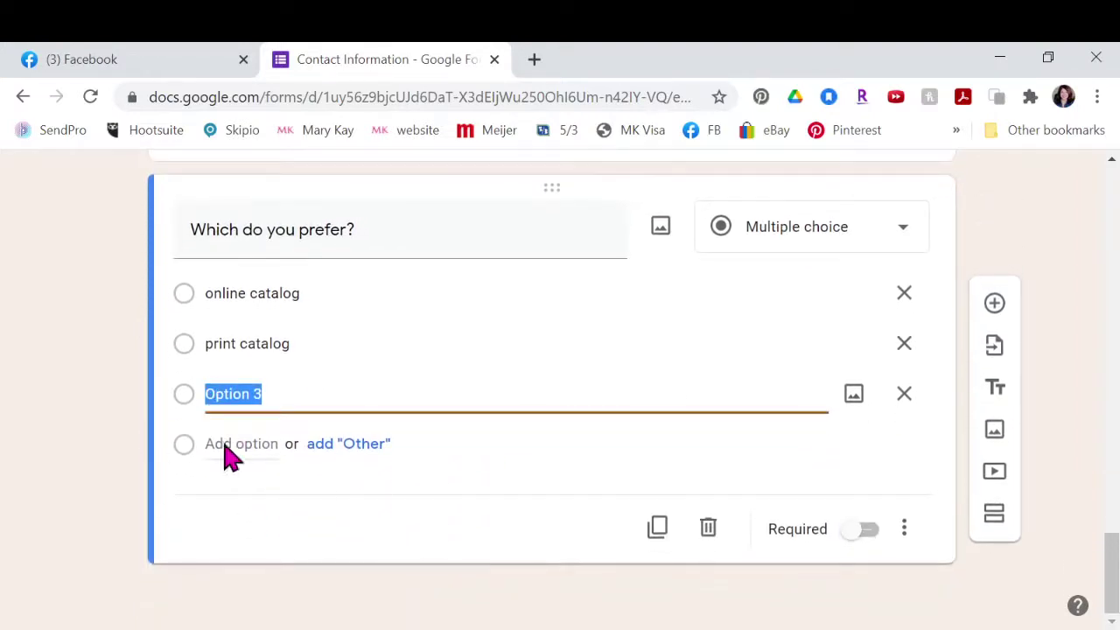
left_click(904, 395)
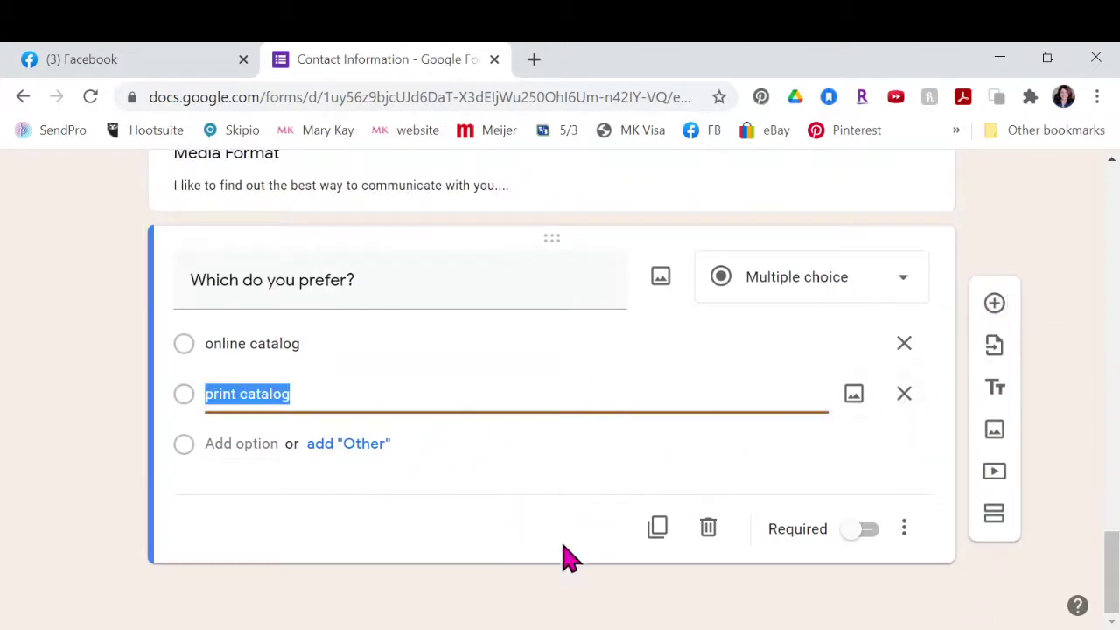
Step: Add a section titled "Thank you!" described as "Thanks for your time! I look forward to getting your feedback after you take a look..."
left_click(995, 518)
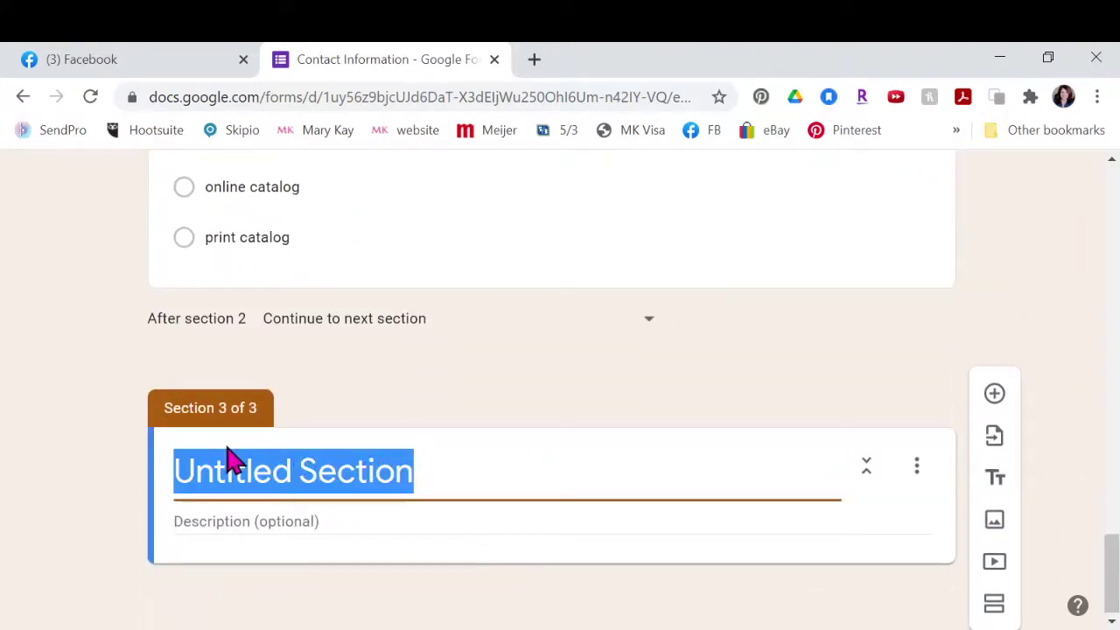
type("Thank you!")
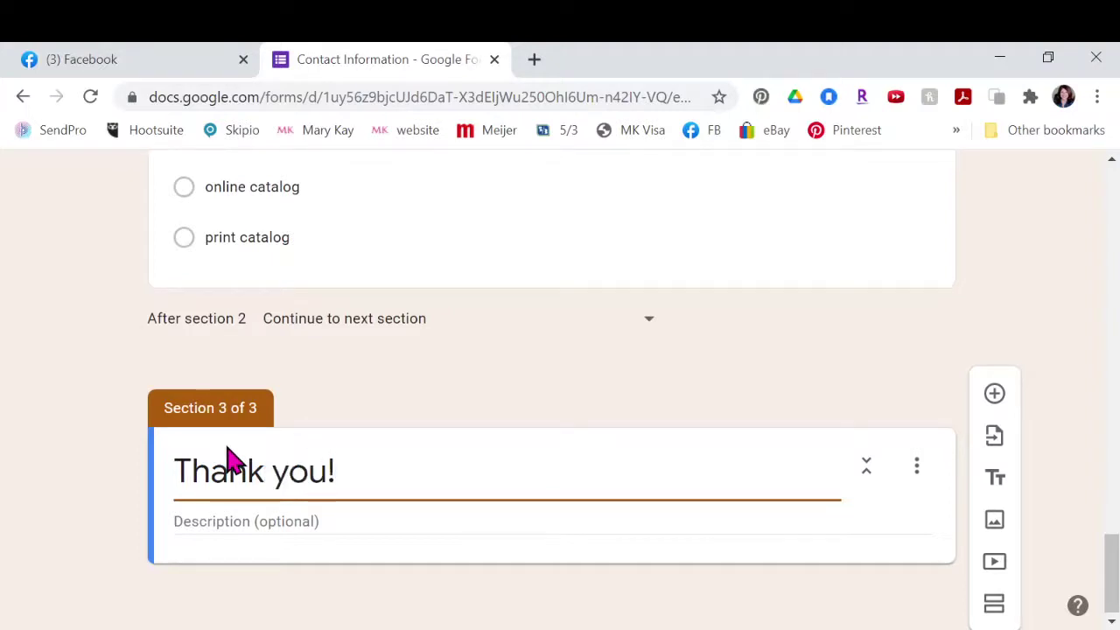
left_click(279, 519)
type("Tha")
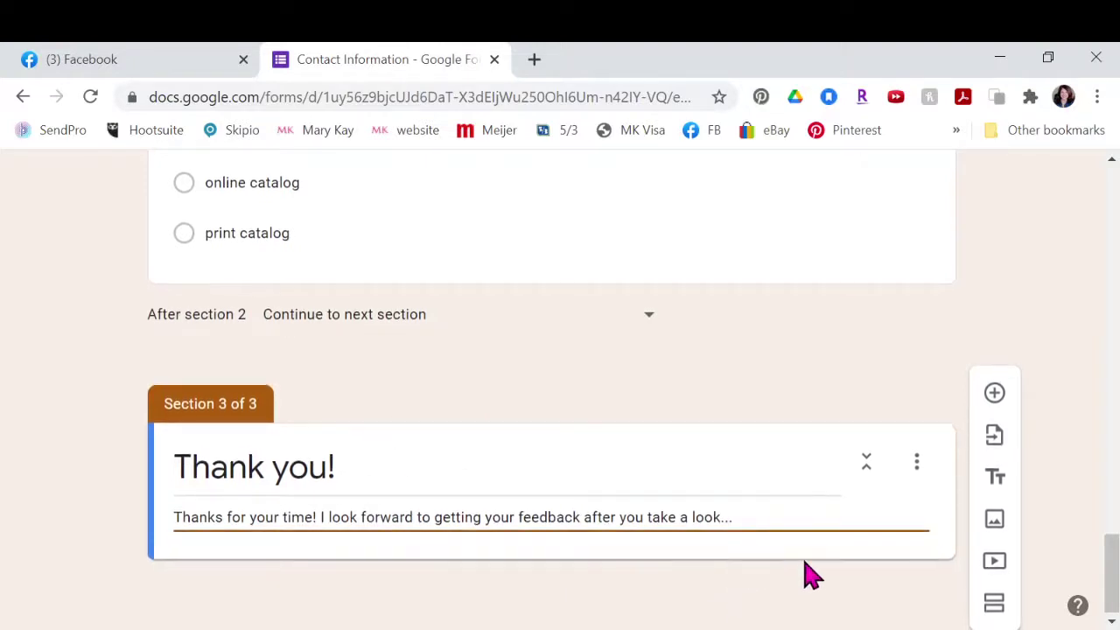
Step: Add an empty section after the "Thank you!" section and delete it again
left_click(1003, 611)
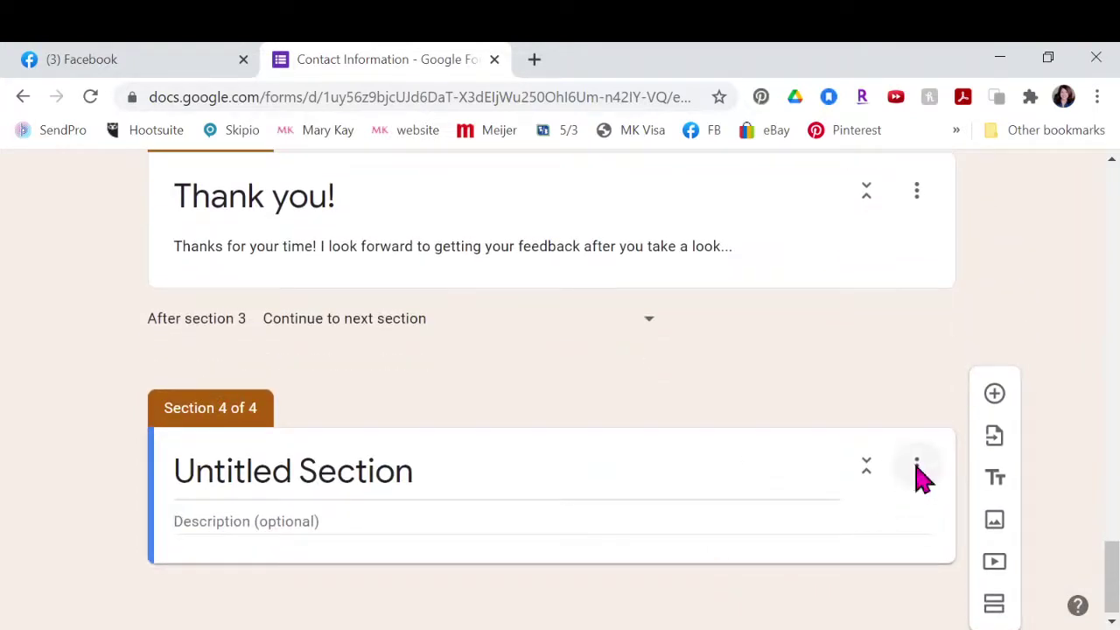
left_click(630, 457)
left_click(919, 470)
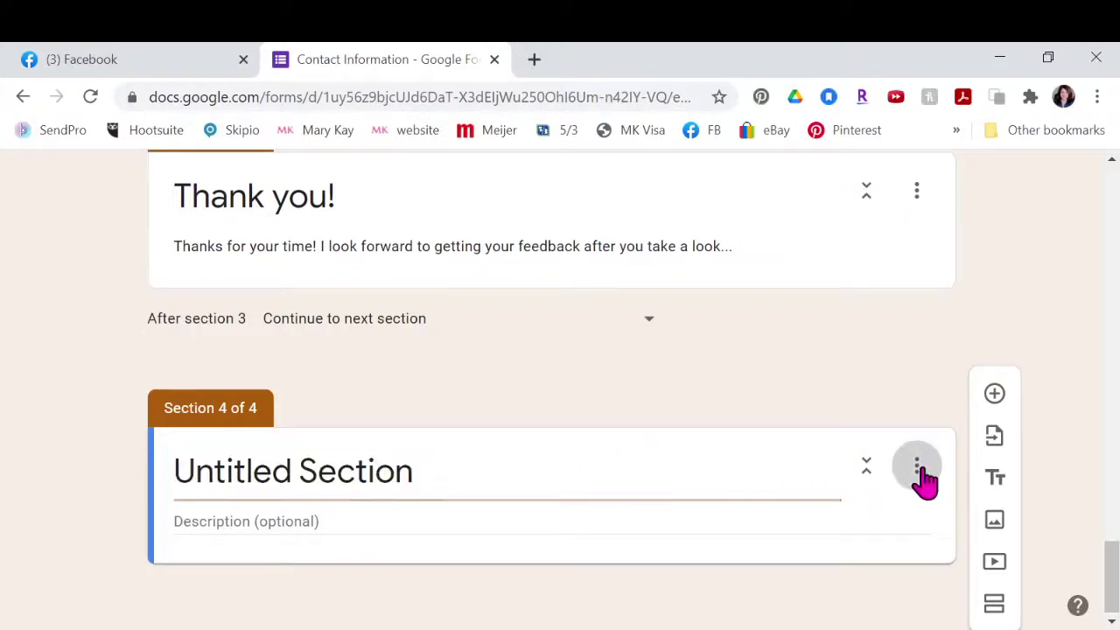
left_click(800, 477)
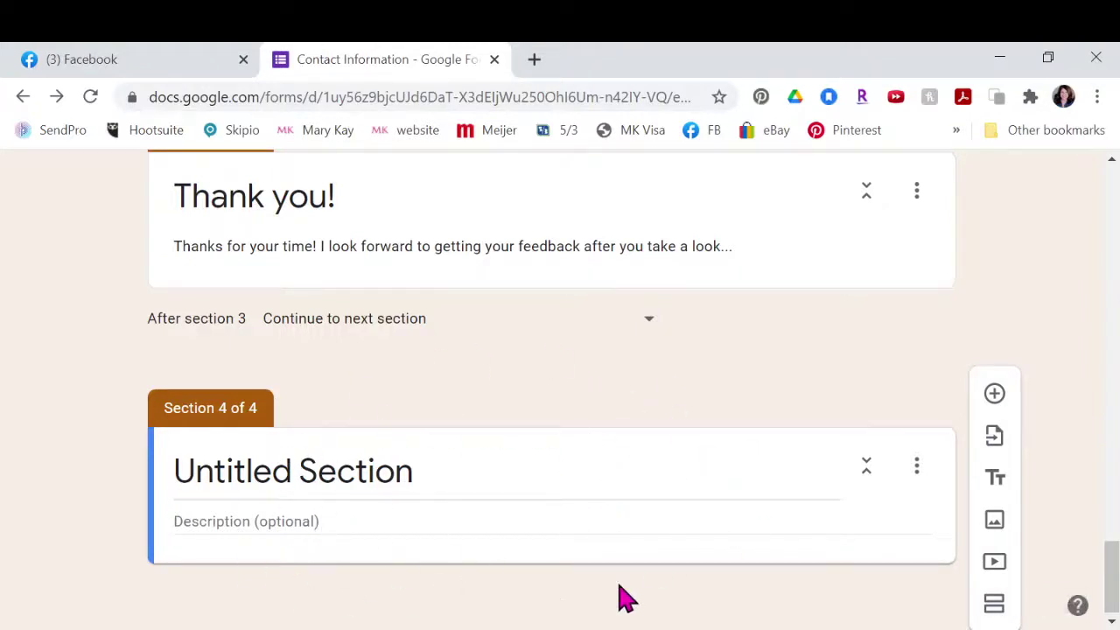
left_click(917, 468)
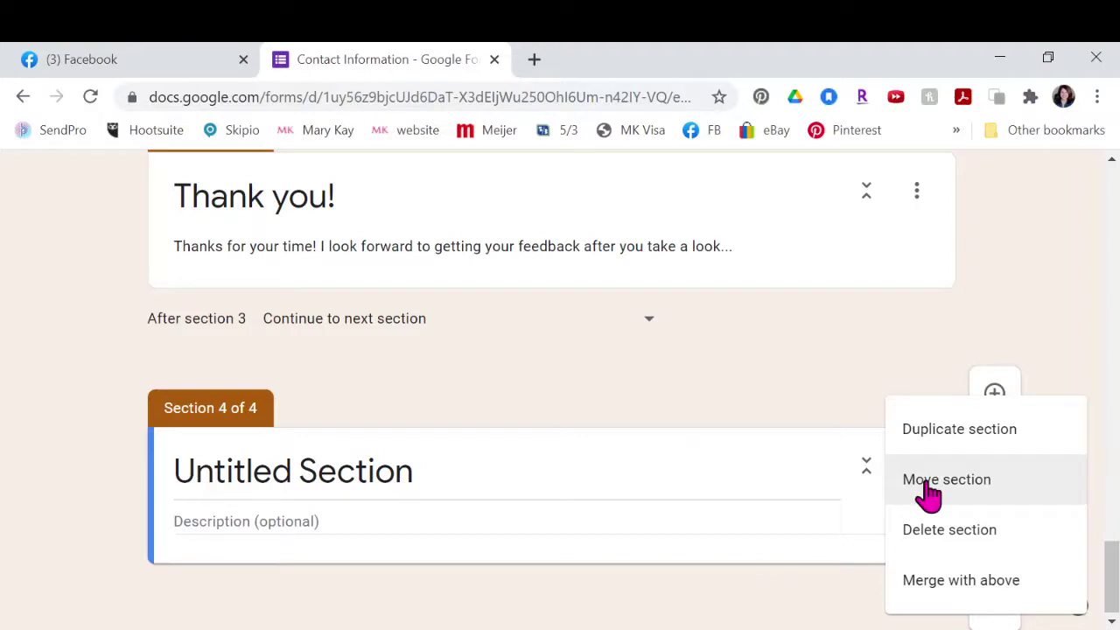
left_click(952, 547)
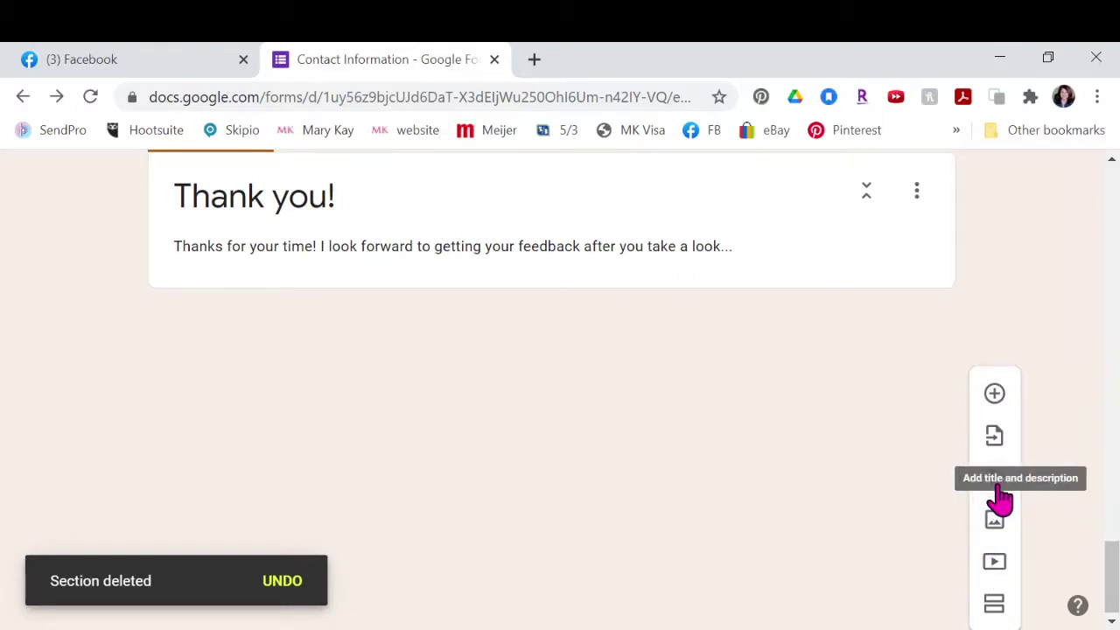
Step: Move the untitled title block from section 1 to directly below the "Thank you!" section header
scroll(1000, 497, "up", 3)
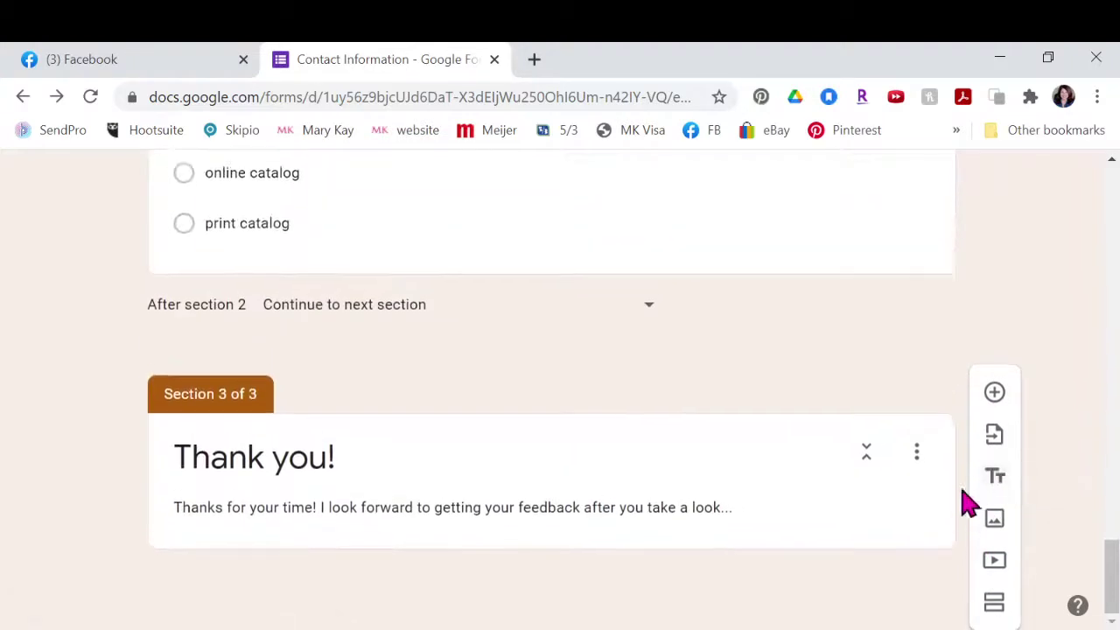
scroll(800, 519, "up", 4)
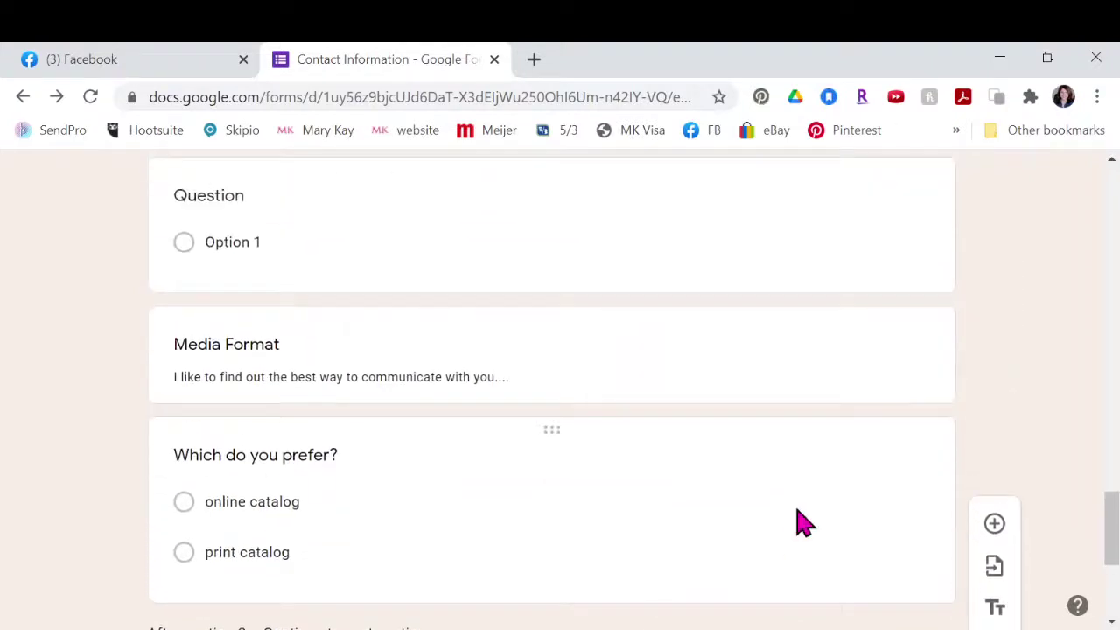
scroll(798, 516, "down", 4)
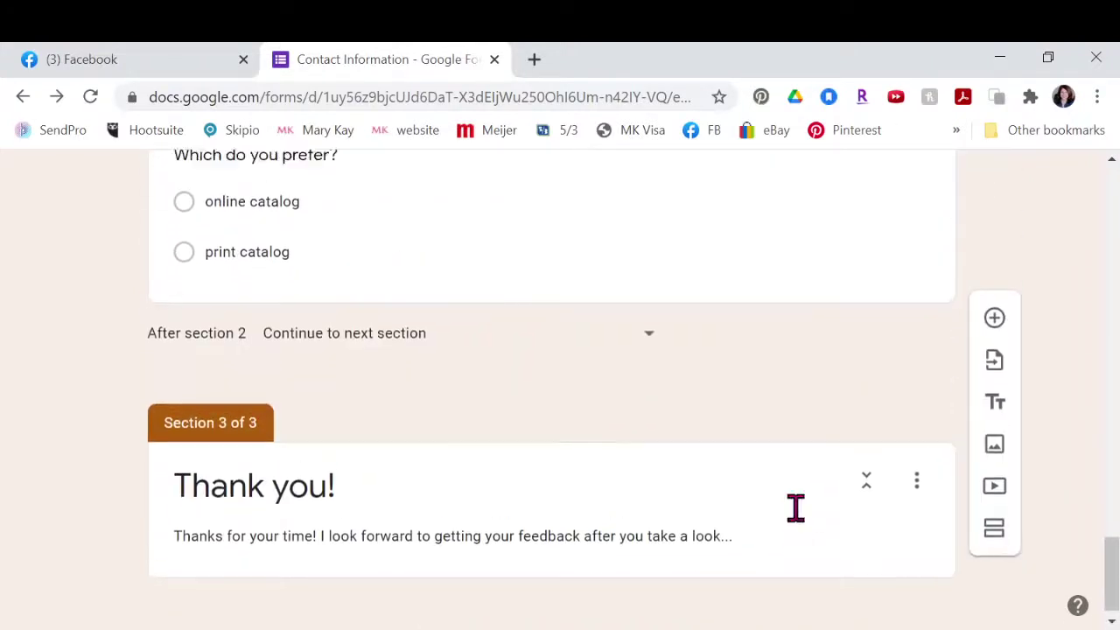
scroll(795, 509, "up", 3)
scroll(791, 529, "up", 3)
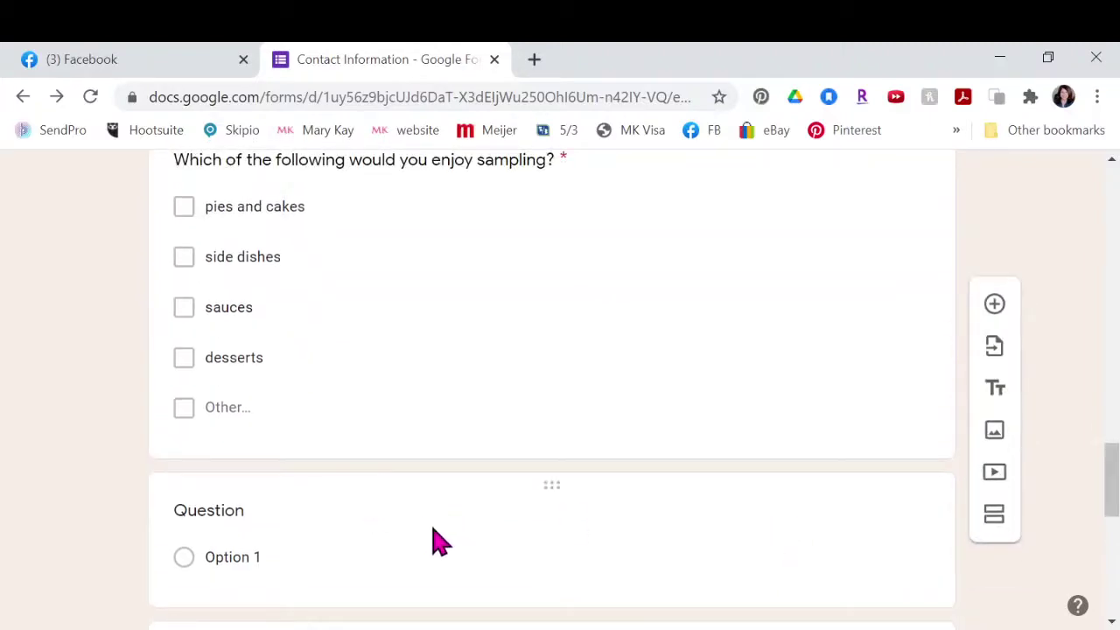
scroll(551, 543, "up", 10)
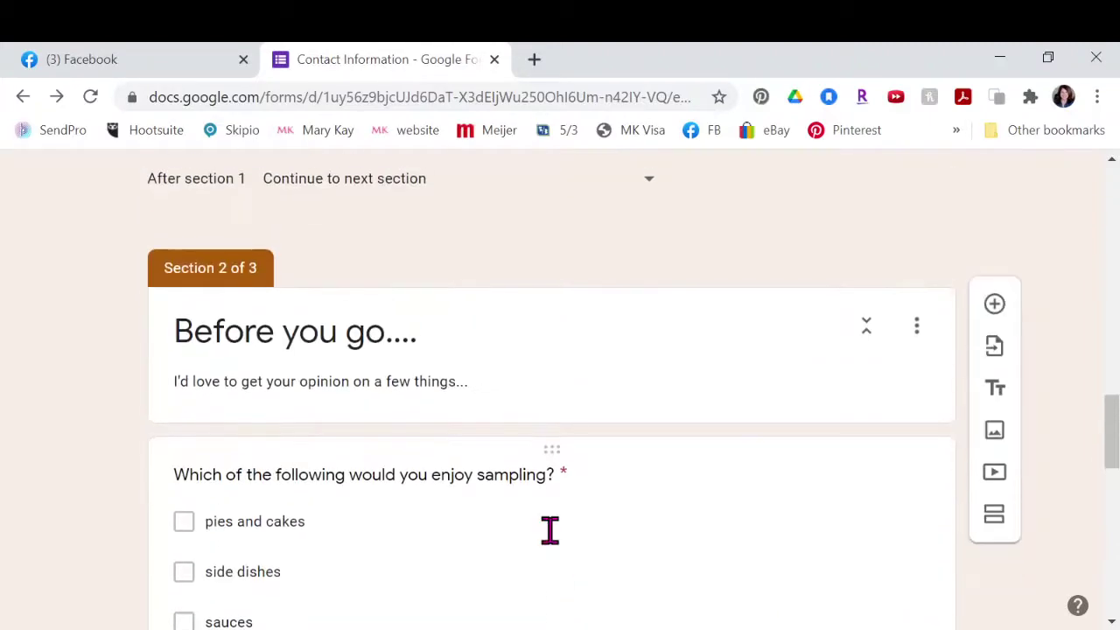
scroll(568, 499, "up", 1)
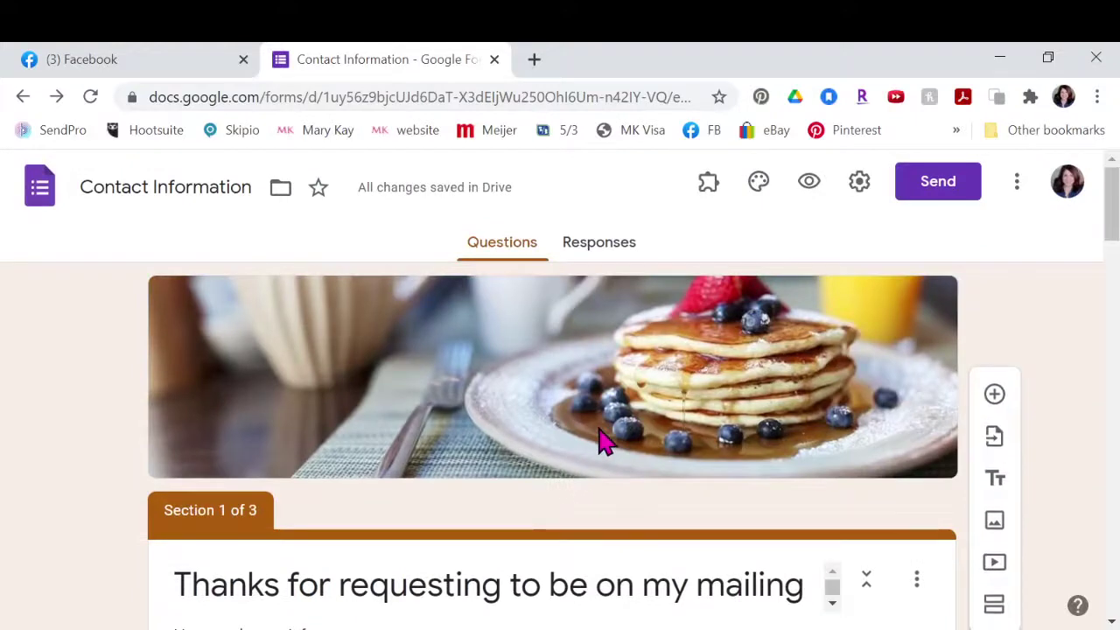
scroll(600, 437, "down", 3)
scroll(600, 482, "down", 2)
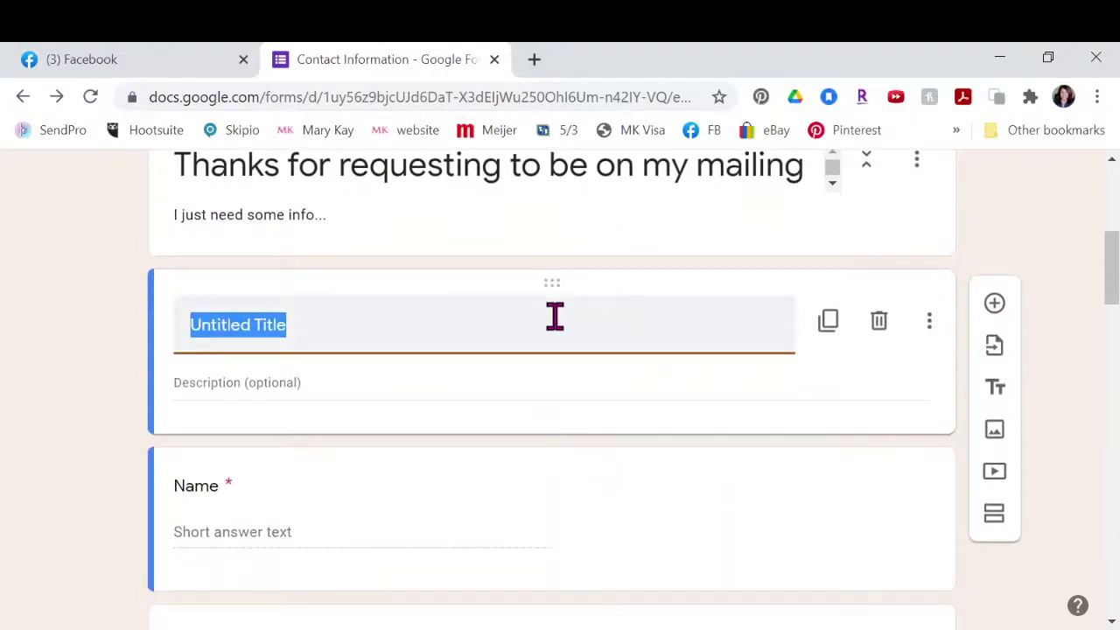
scroll(550, 277, "up", 2)
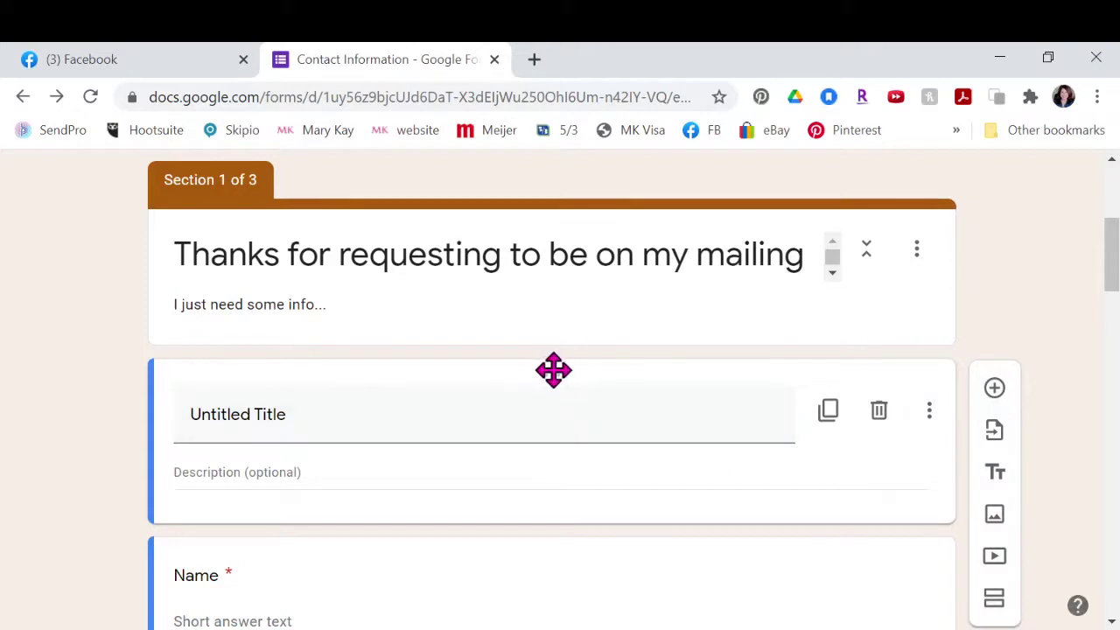
left_click_drag(556, 372, 568, 629)
left_click_drag(600, 604, 618, 460)
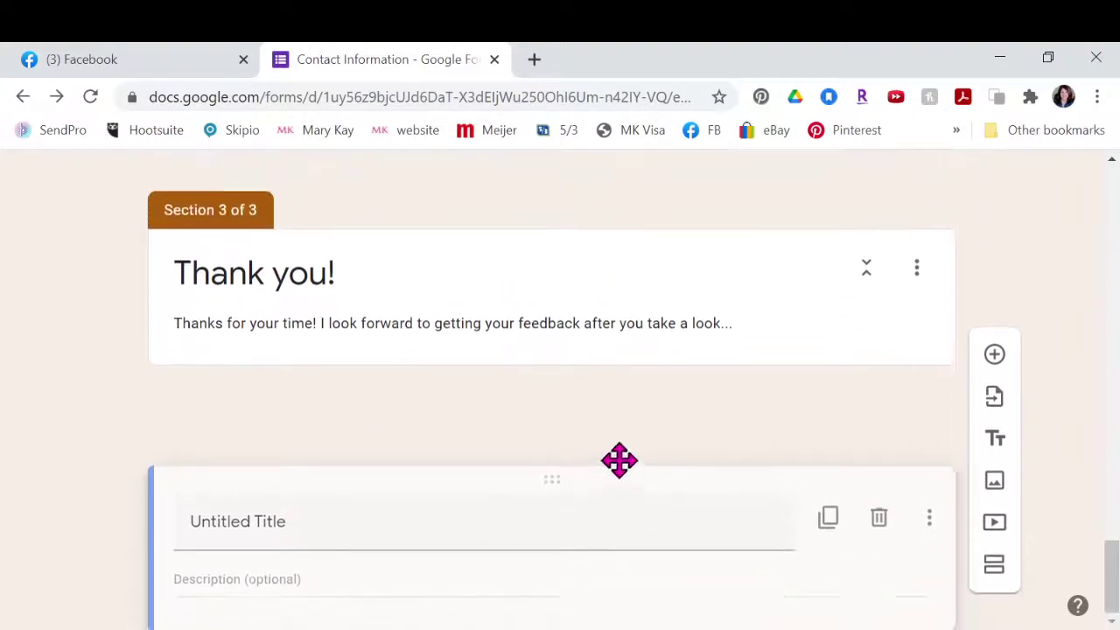
Step: Title the moved block "Be sure to click the SUBMIT button below!!!" and describe it as "Thanks again..."
left_click(625, 475)
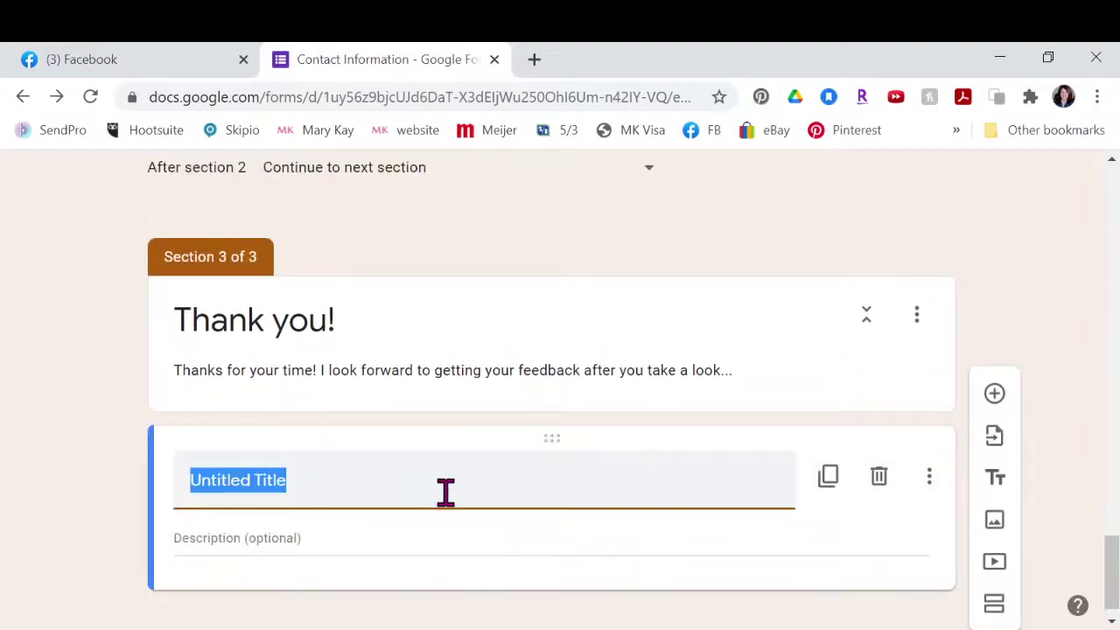
type("Be")
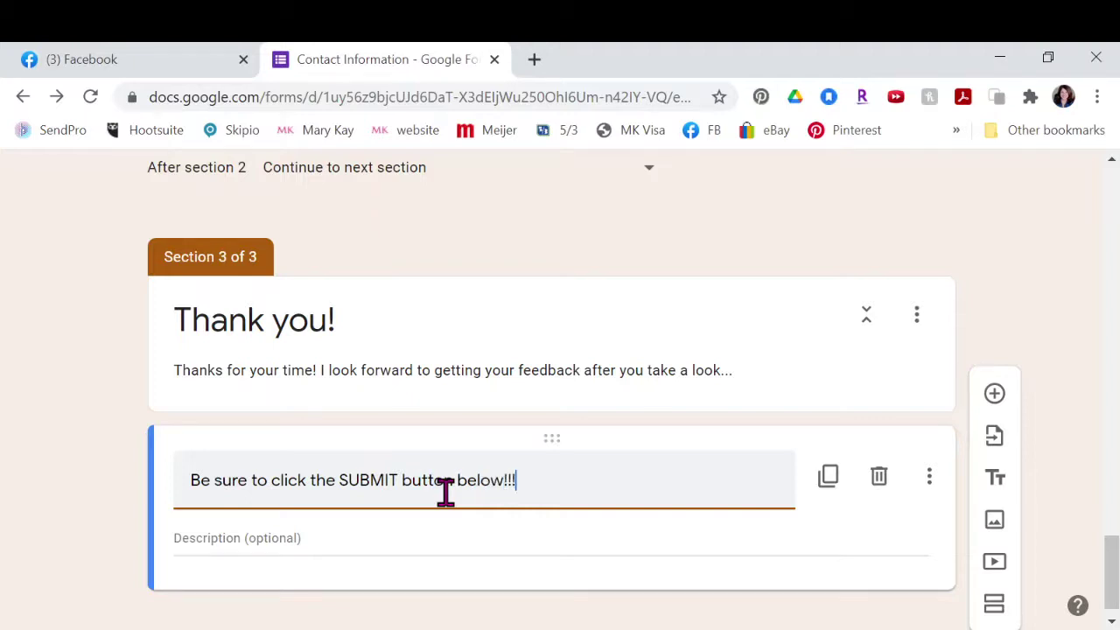
left_click(384, 535)
type("Thanks again..")
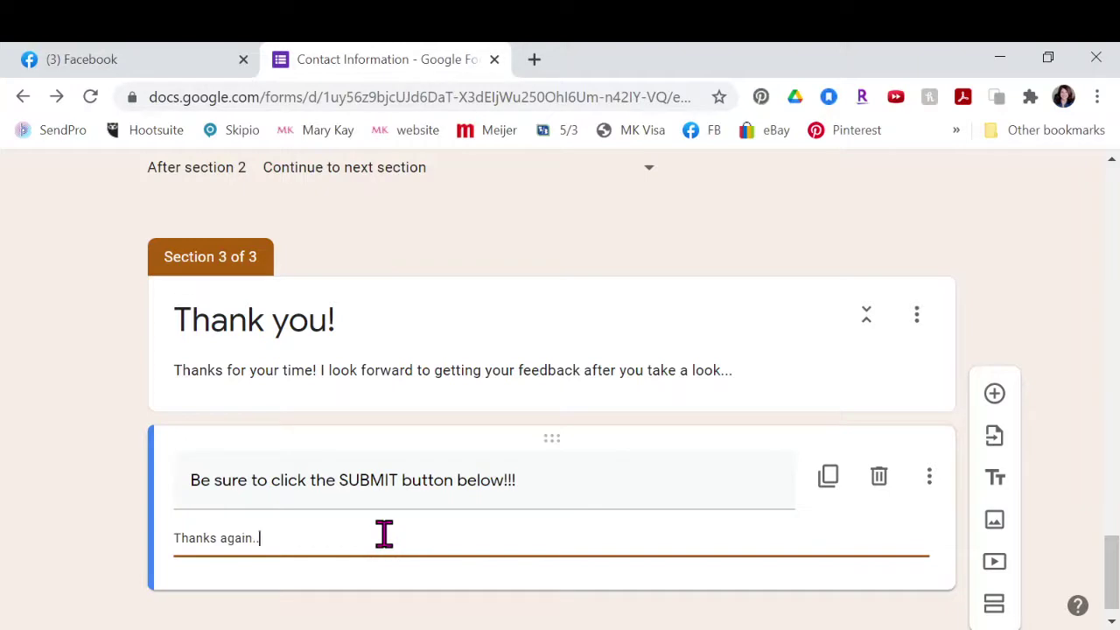
type(".")
scroll(1080, 473, "down", 1)
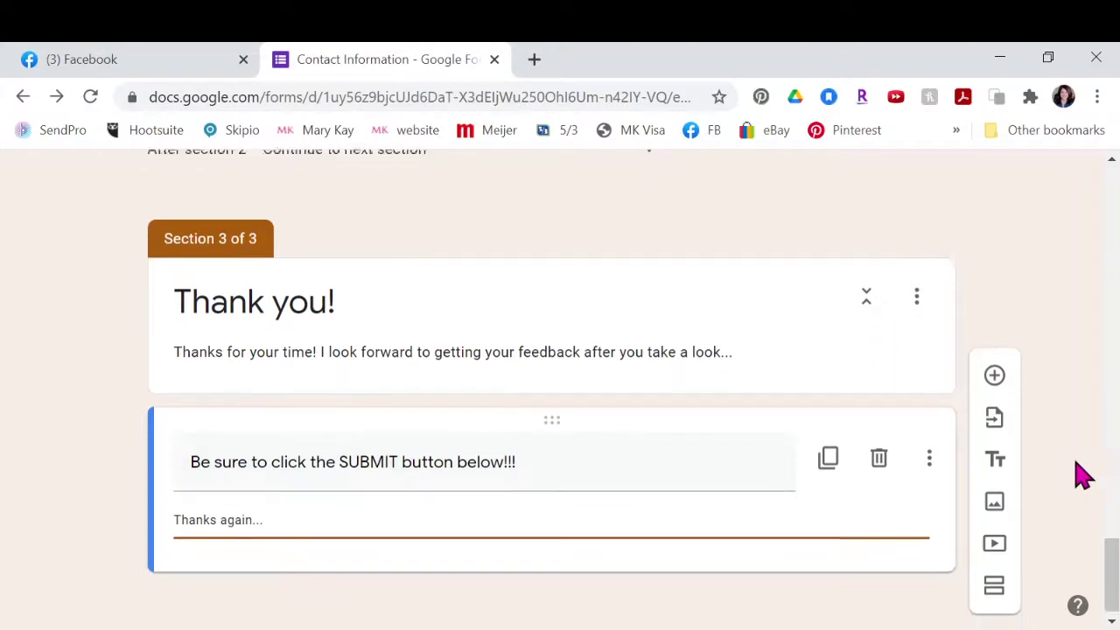
Step: In the form's general settings, turn off "Limit to 1 response" and "Edit after submit"
scroll(875, 392, "up", 20)
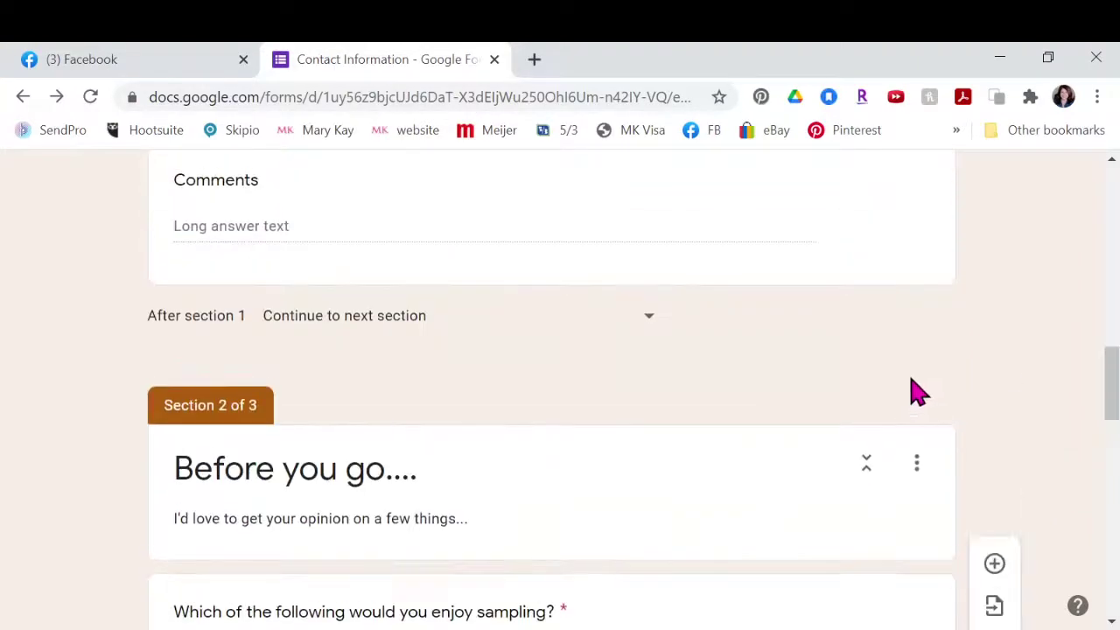
scroll(915, 385, "up", 8)
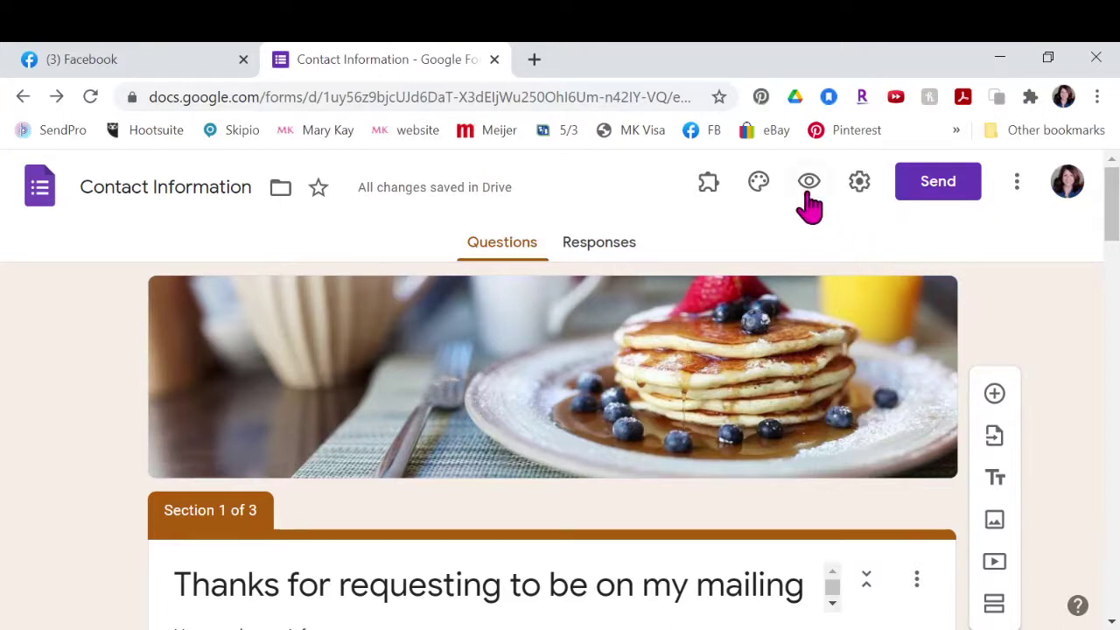
left_click(860, 187)
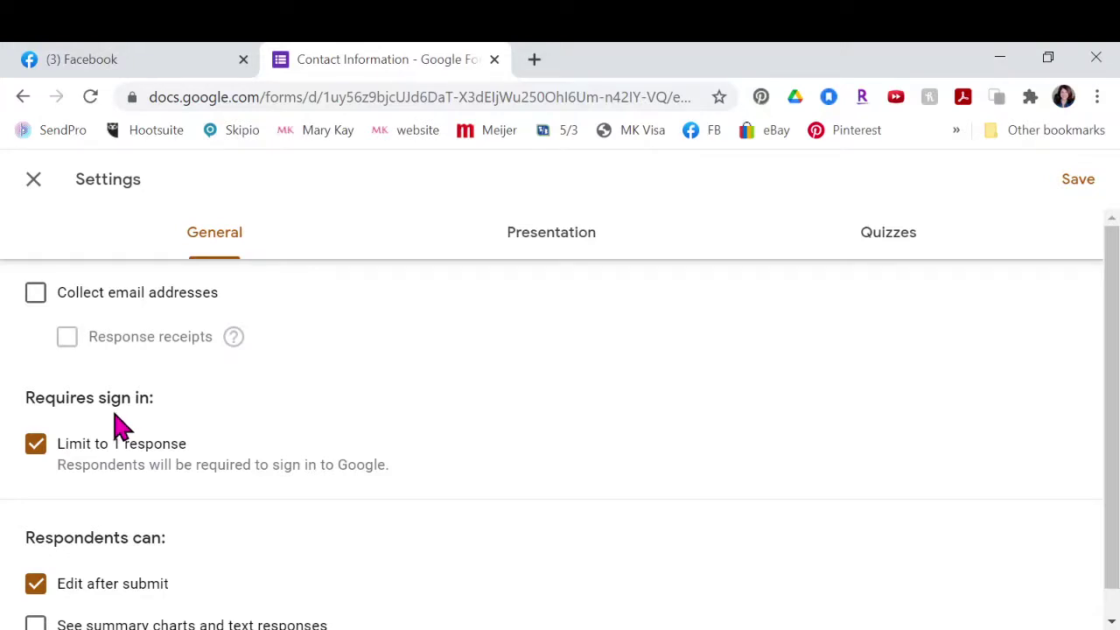
left_click(36, 448)
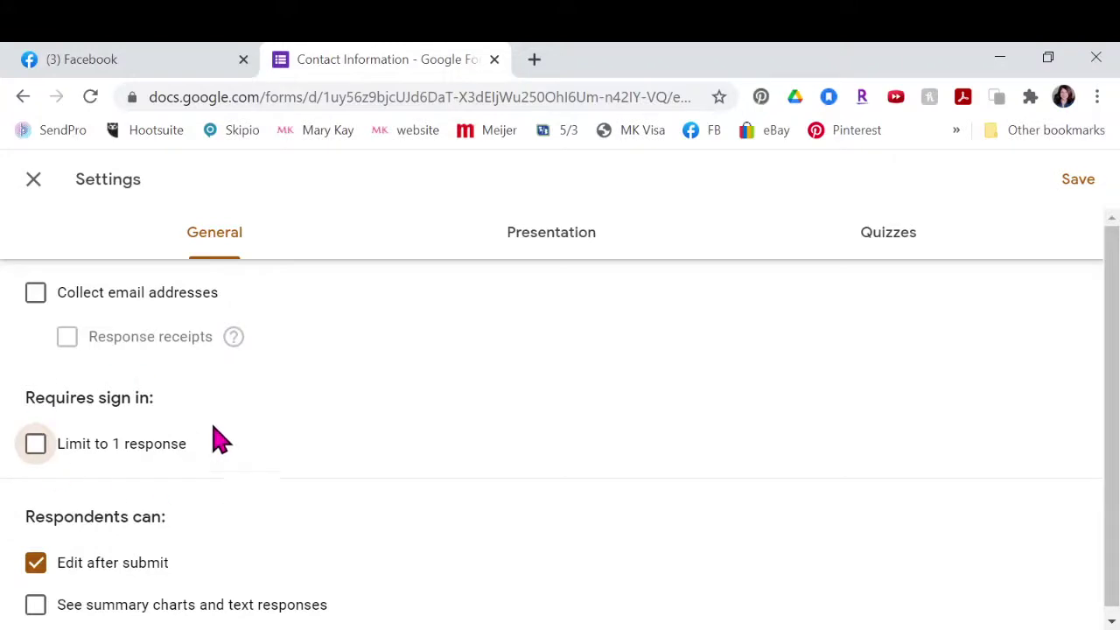
scroll(283, 450, "down", 1)
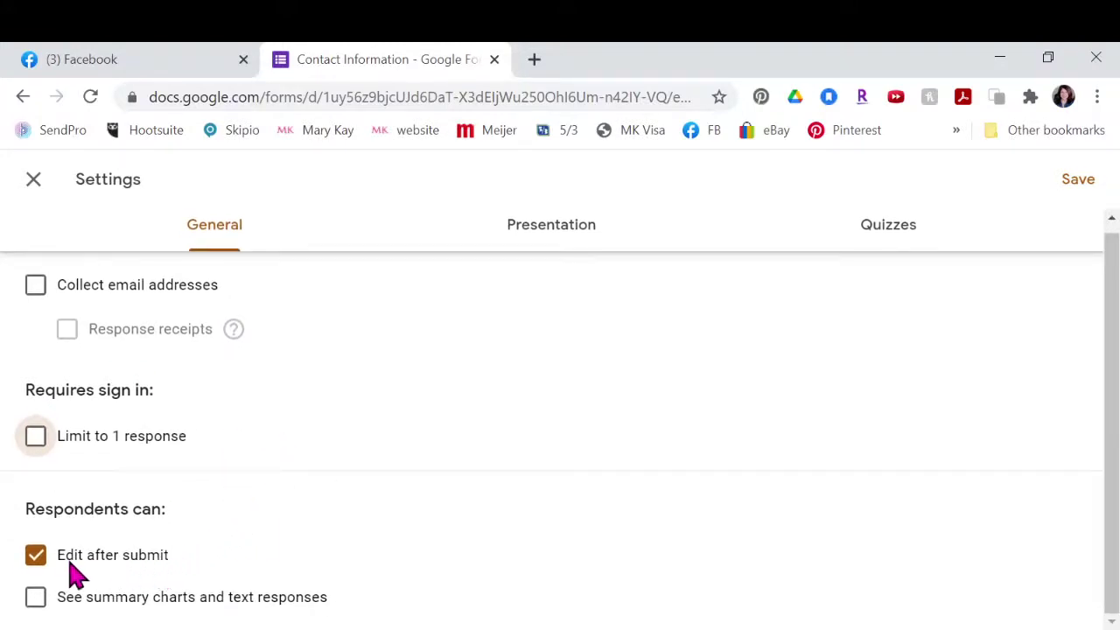
left_click(35, 560)
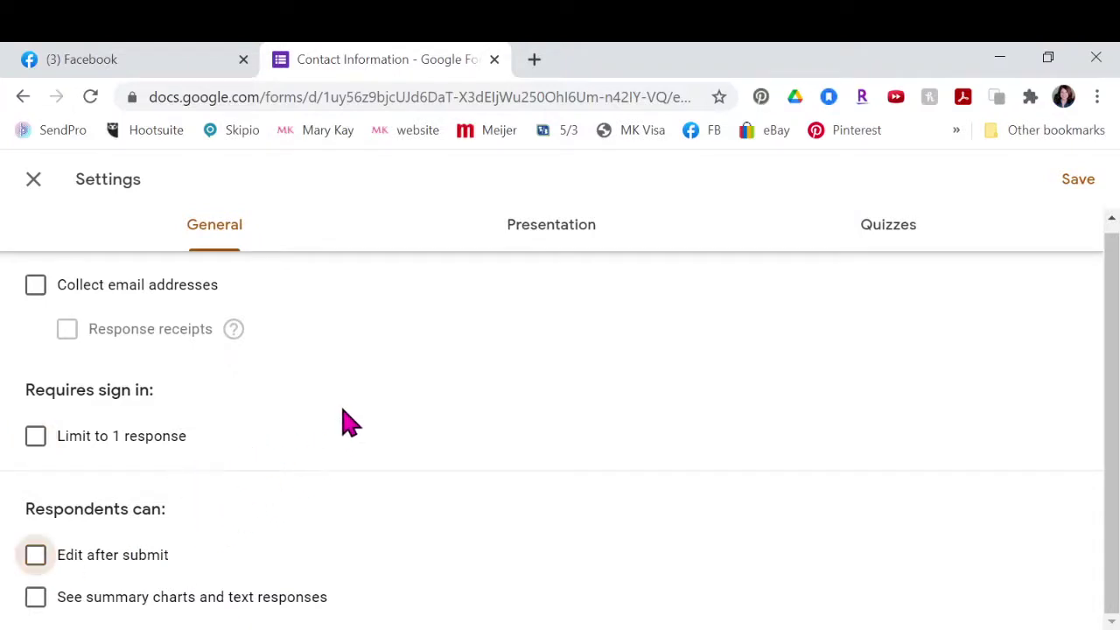
Step: Replace the confirmation message in the presentation settings with "So glad to connect with you!"
left_click(555, 229)
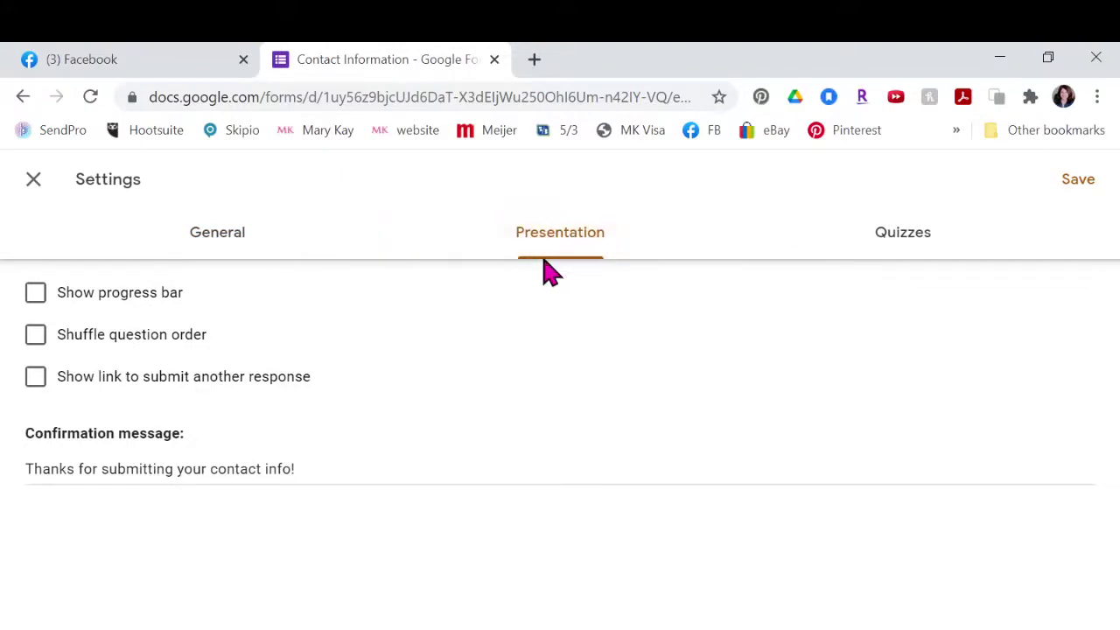
left_click(219, 248)
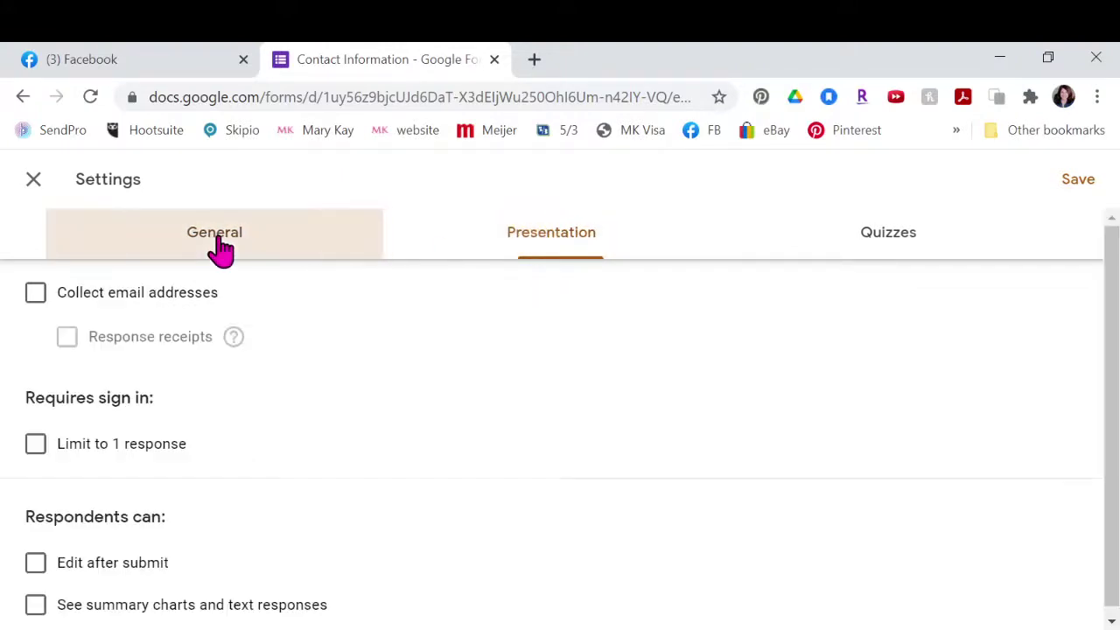
left_click(563, 253)
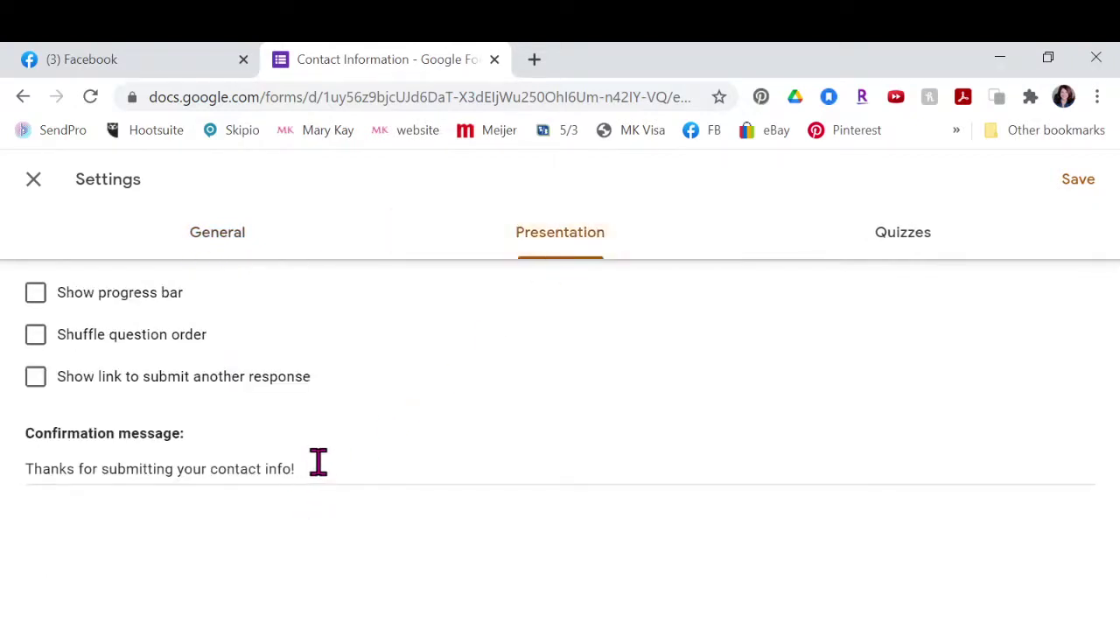
left_click_drag(315, 461, 25, 468)
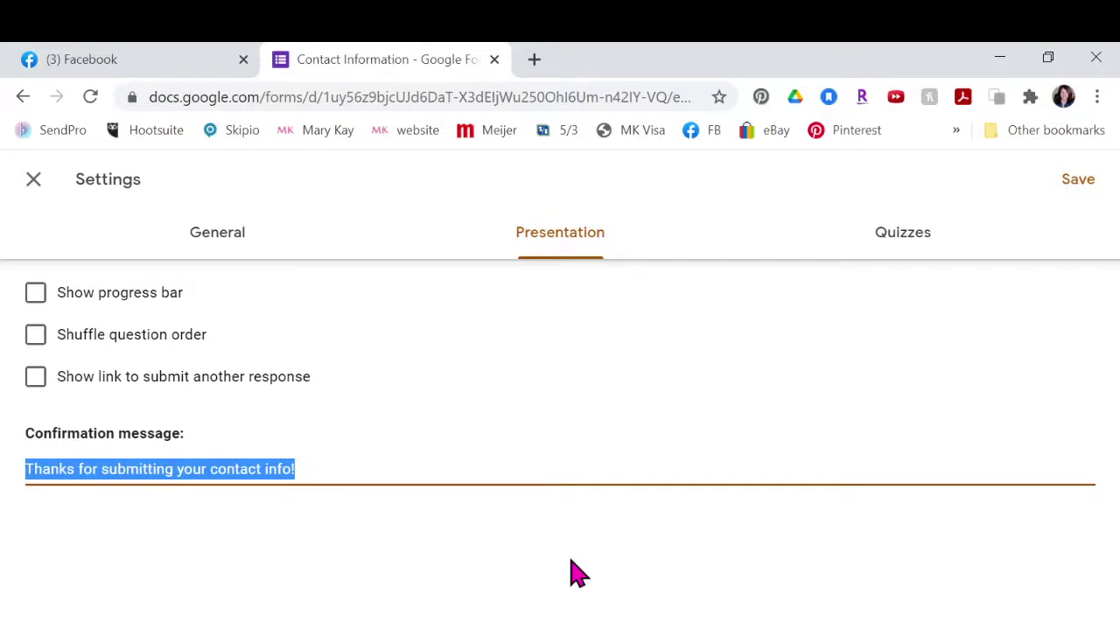
type("I can't wait for")
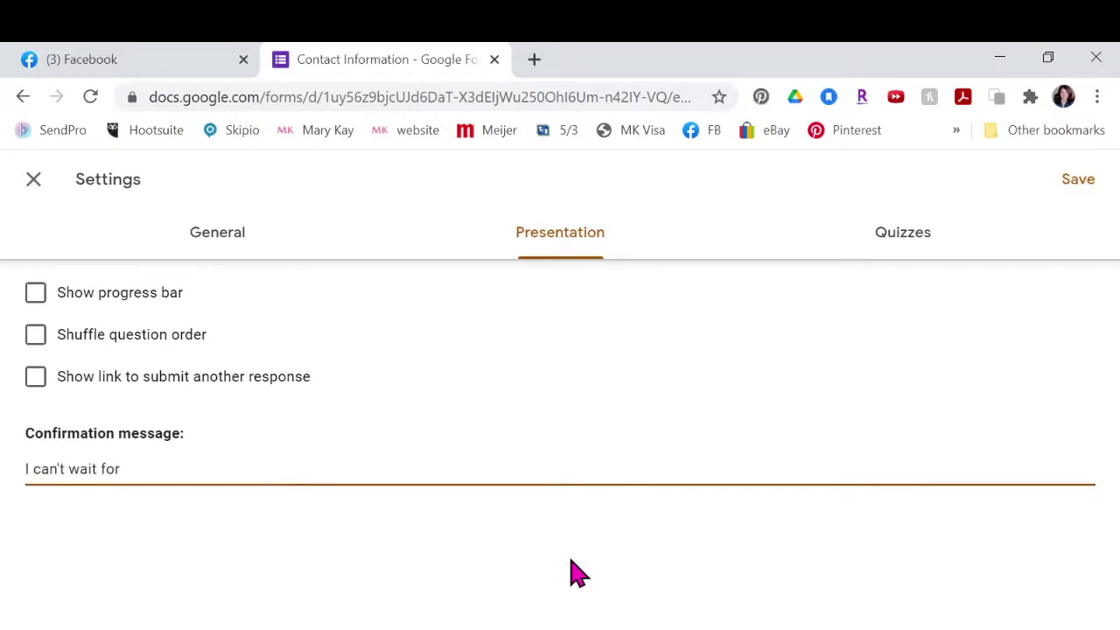
key("BackSpace")
key("BackSpace")
key("BackSpace")
key("BackSpace")
key("BackSpace")
key("BackSpace")
key("BackSpace")
key("BackSpace")
key("BackSpace")
key("BackSpace")
key("BackSpace")
key("BackSpace")
key("BackSpace")
key("BackSpace")
key("BackSpace")
key("BackSpace")
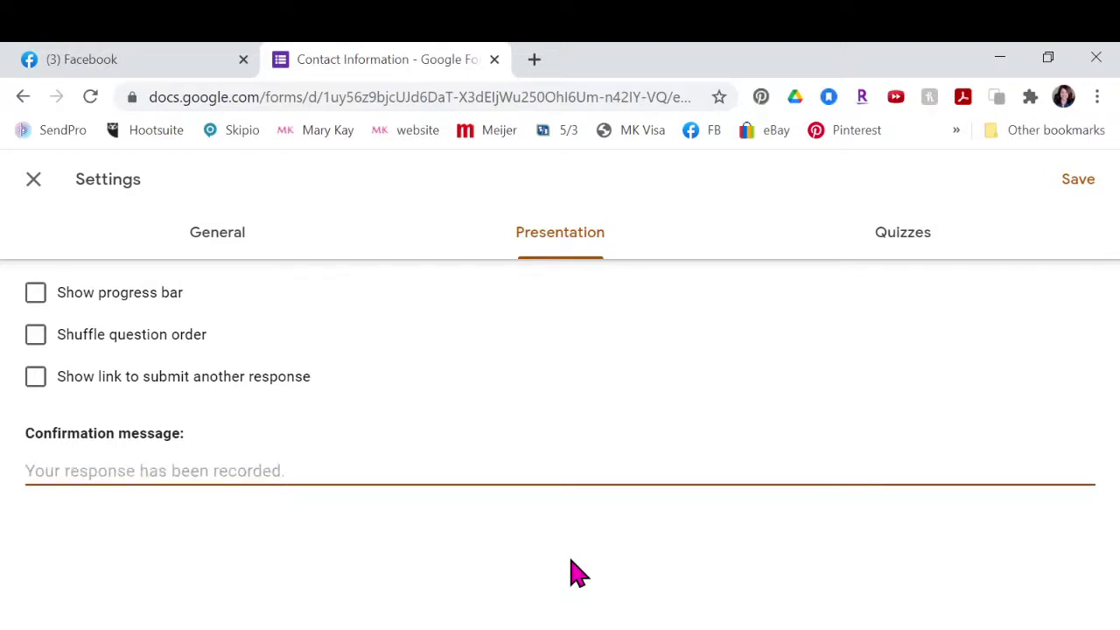
type("So glad to connect with you!")
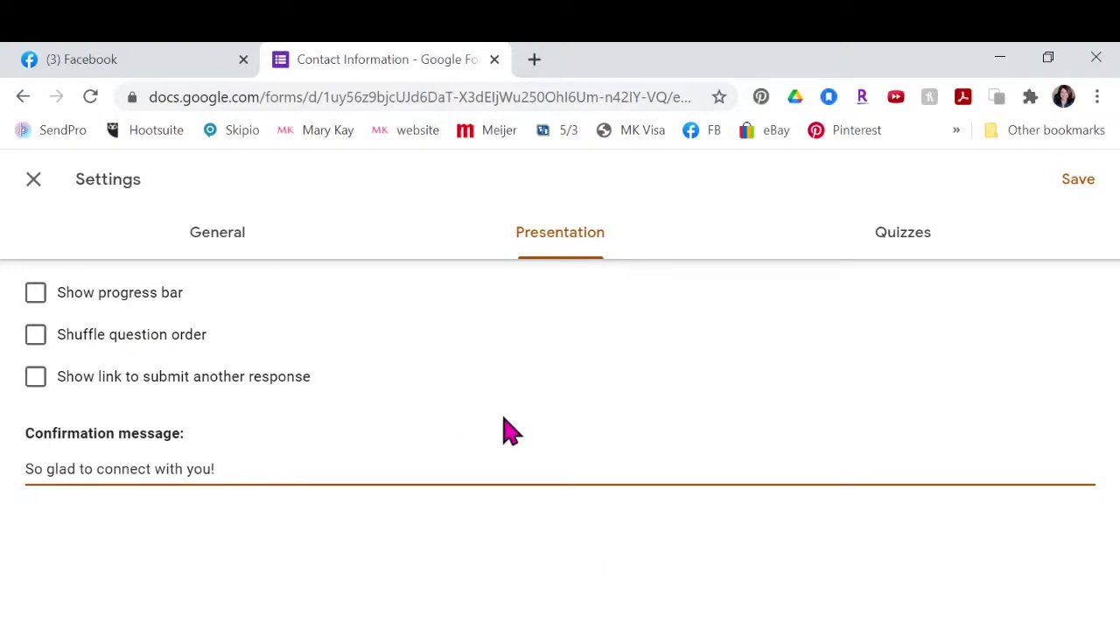
Step: Check the quiz options without making the form a quiz, and save the form settings
left_click(913, 248)
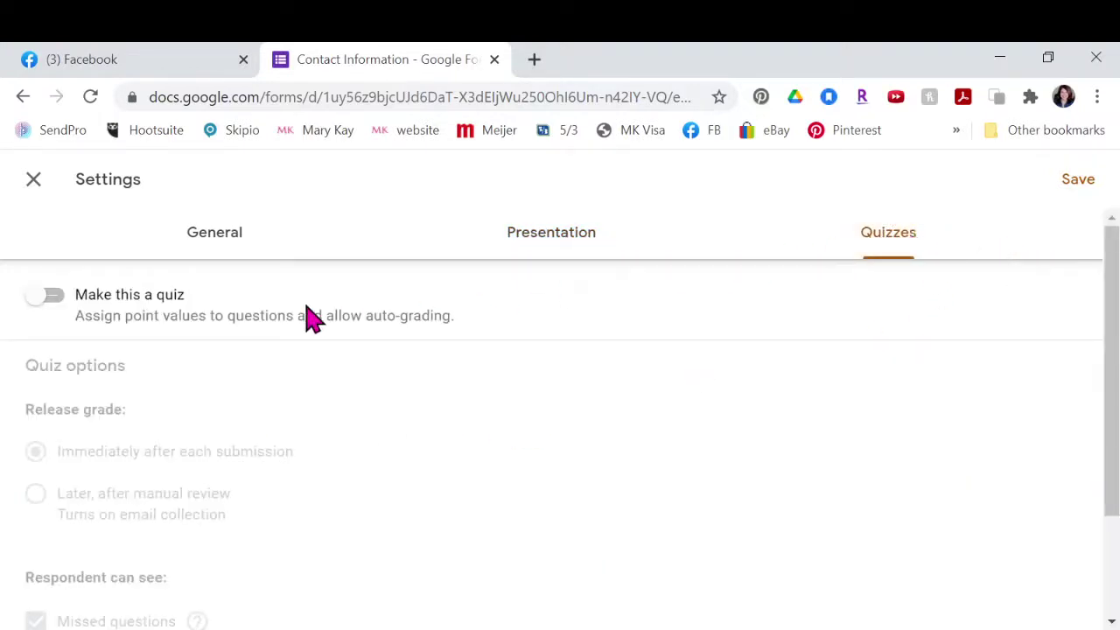
left_click(576, 254)
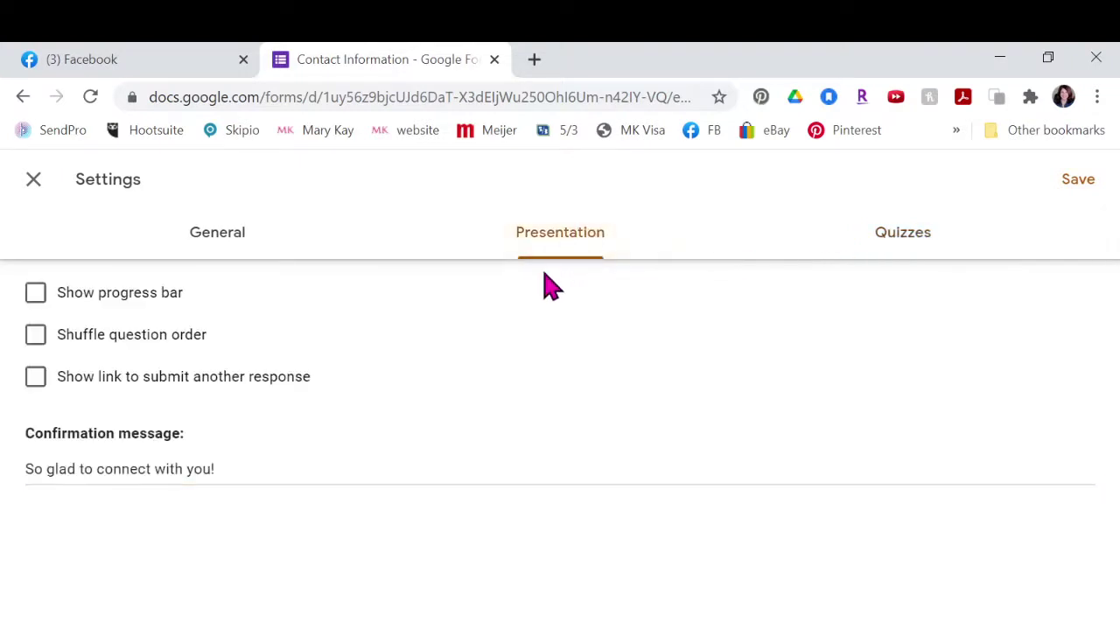
left_click(1089, 188)
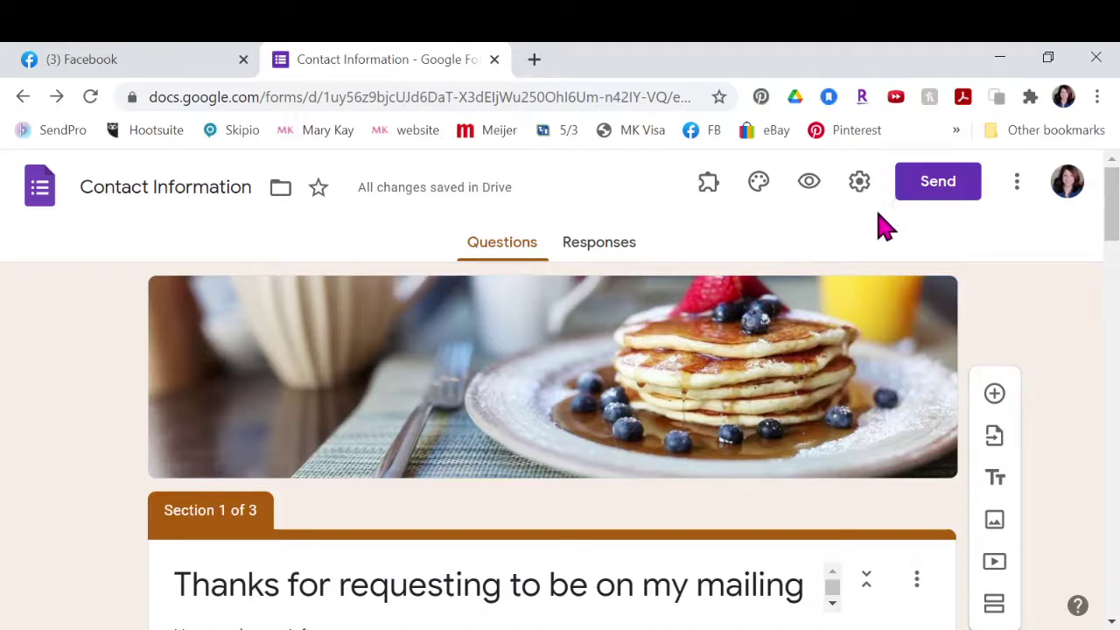
Step: Open the Form Notifications add-on, enable notifications on form responses and set them to be sent after every 1 response
left_click(709, 194)
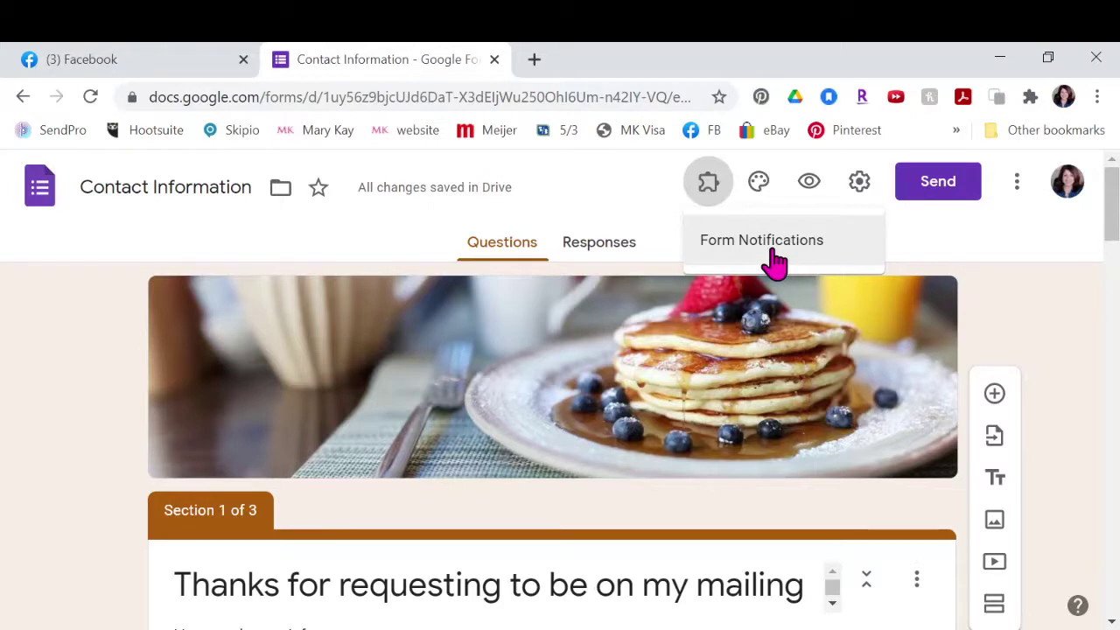
left_click(774, 261)
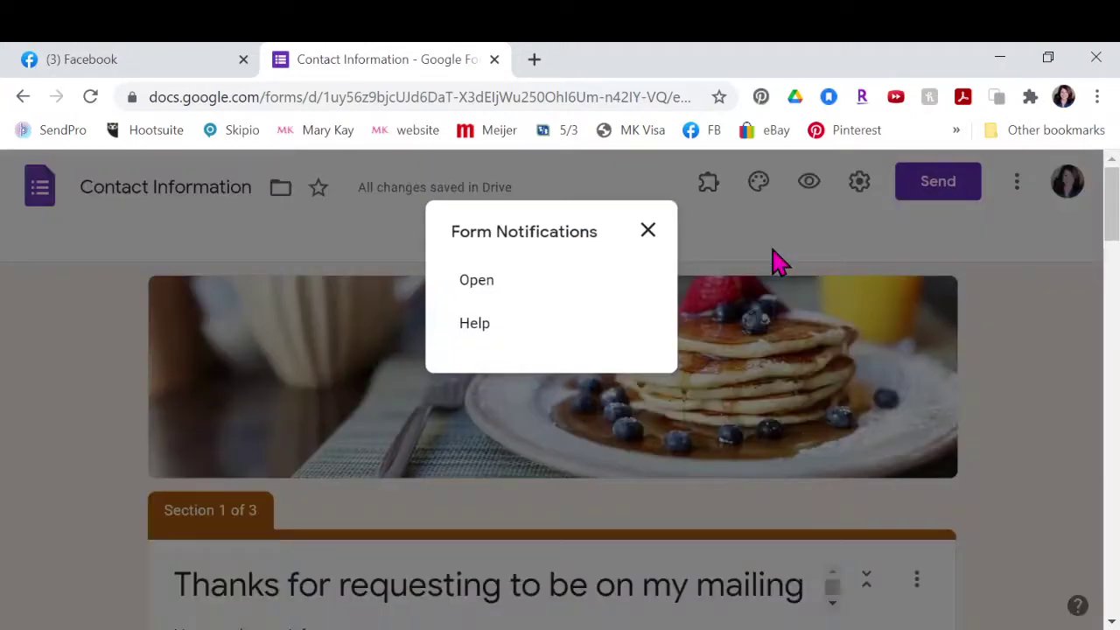
left_click(473, 284)
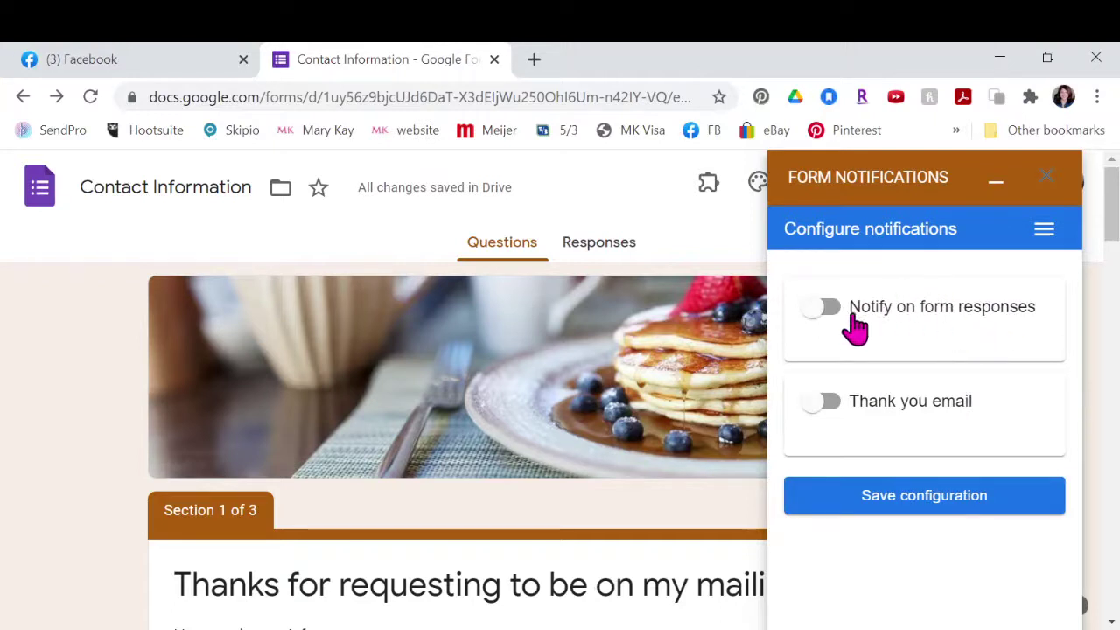
left_click(818, 317)
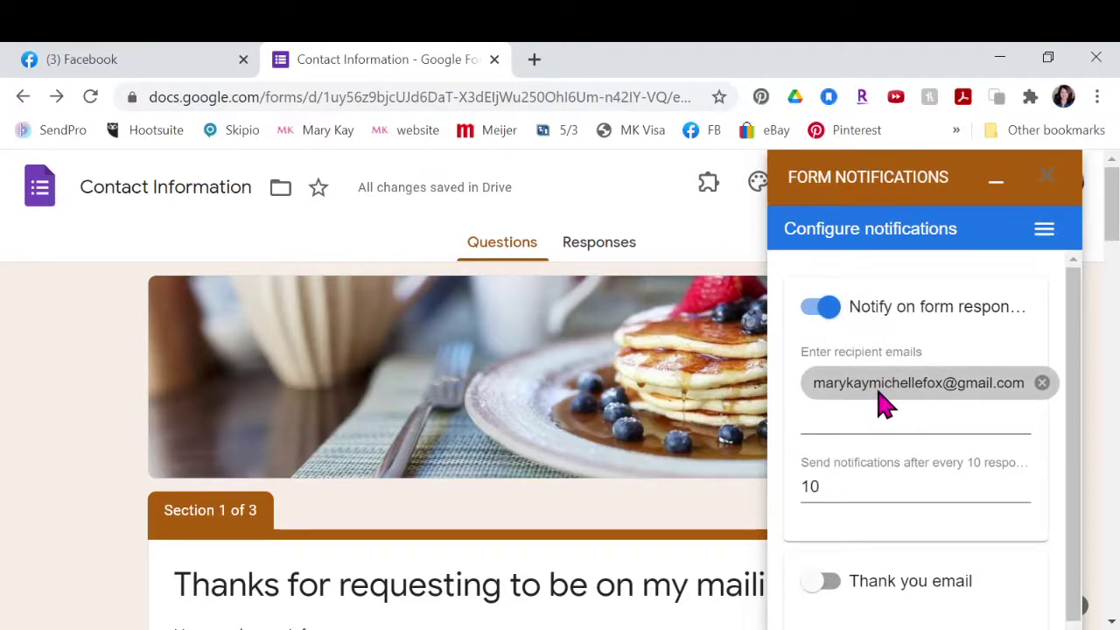
left_click(818, 488)
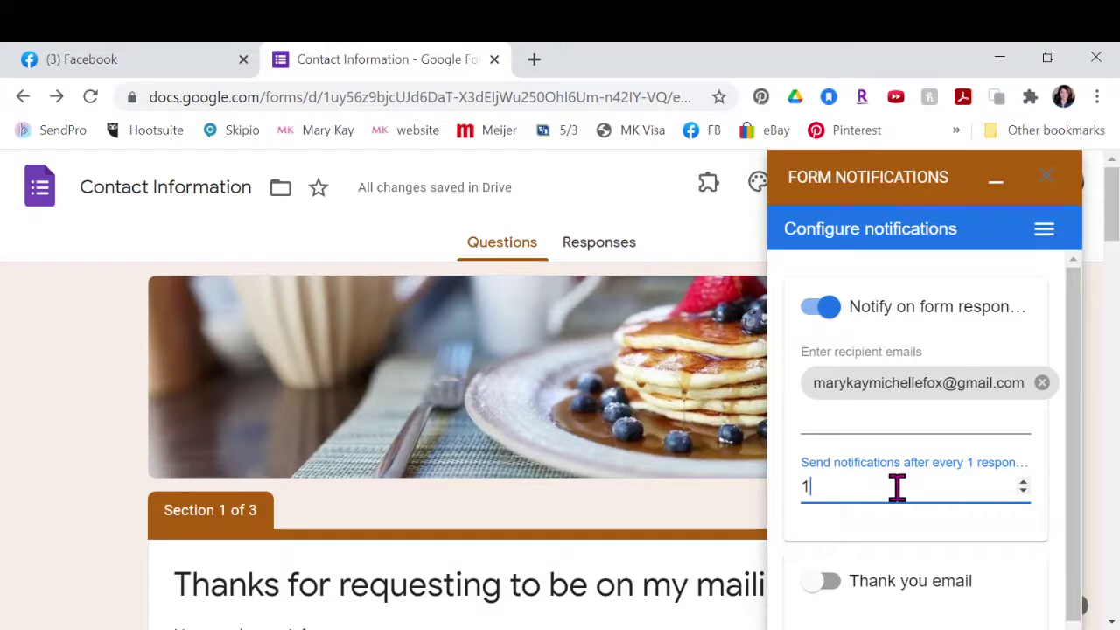
scroll(901, 490, "down", 1)
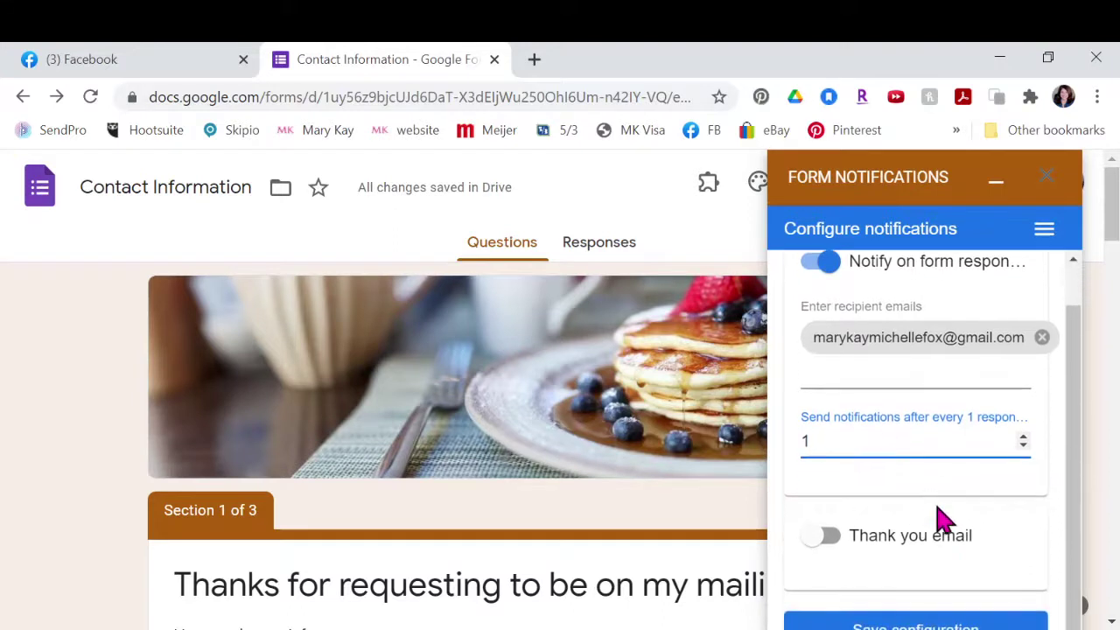
Step: Turn on the thank-you email to review its options, and turn it off again
left_click(823, 538)
scroll(976, 569, "down", 5)
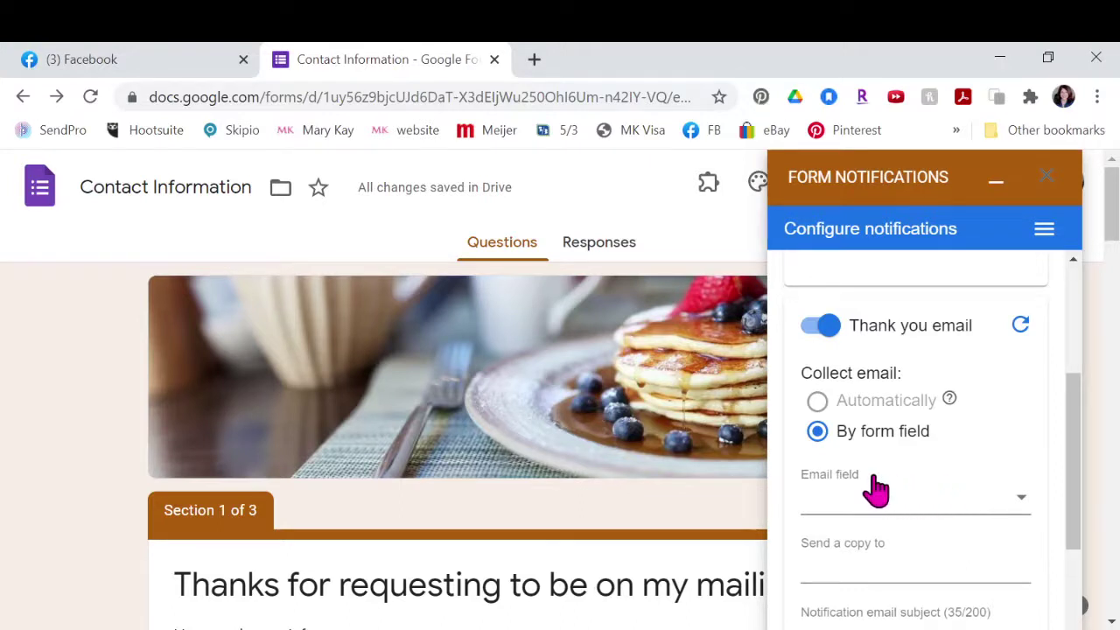
scroll(877, 492, "down", 1)
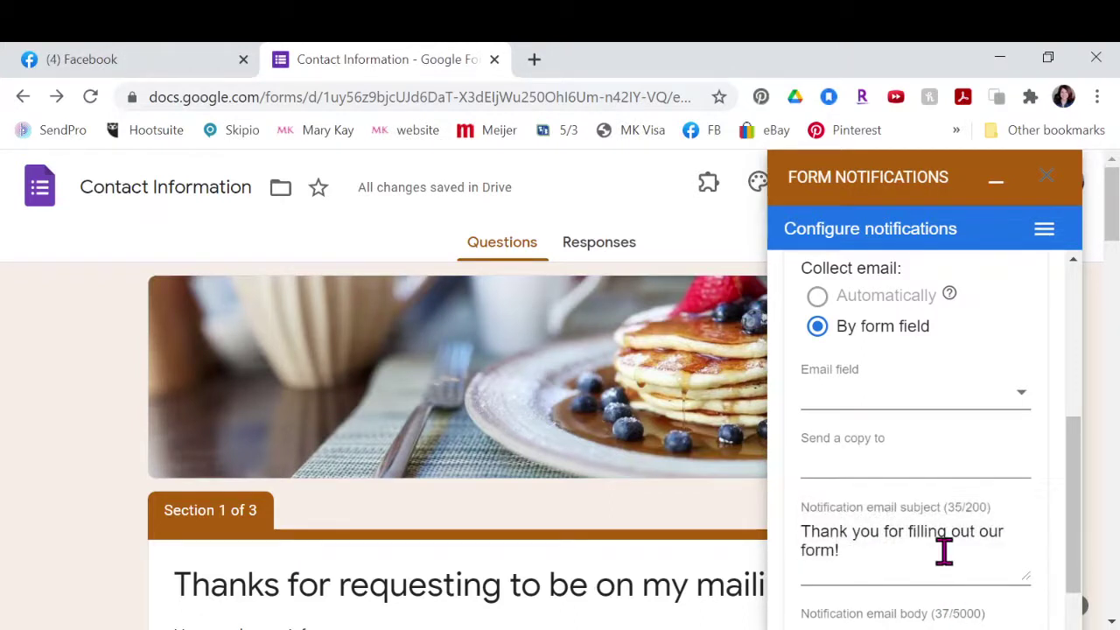
scroll(943, 547, "up", 2)
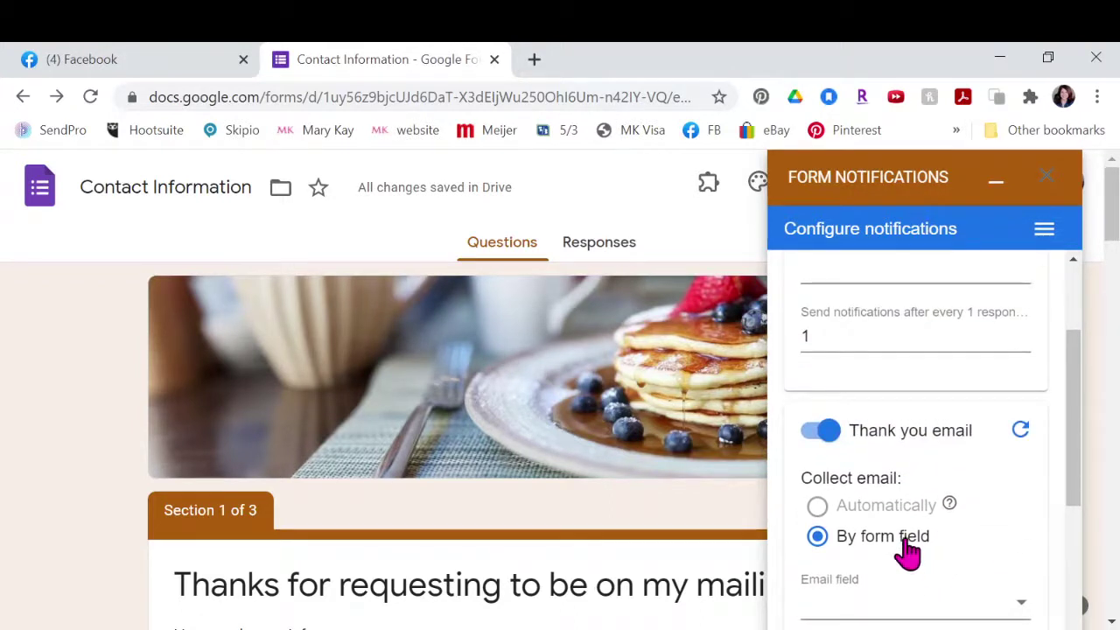
scroll(907, 550, "up", 1)
left_click(826, 536)
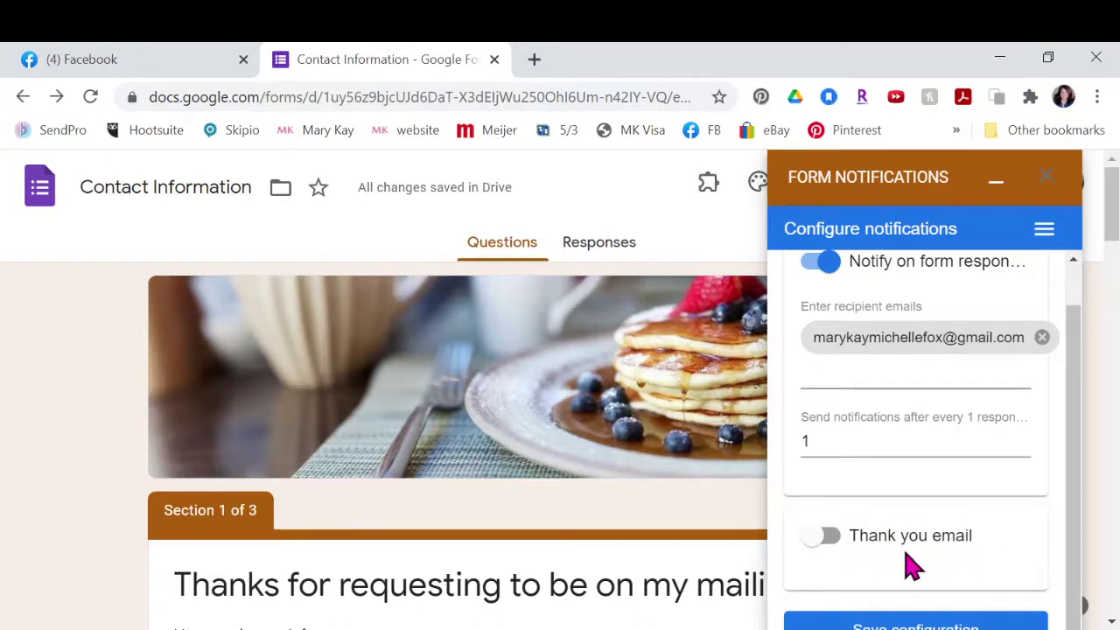
Step: Save the notification configuration and close the add-on
scroll(904, 569, "up", 1)
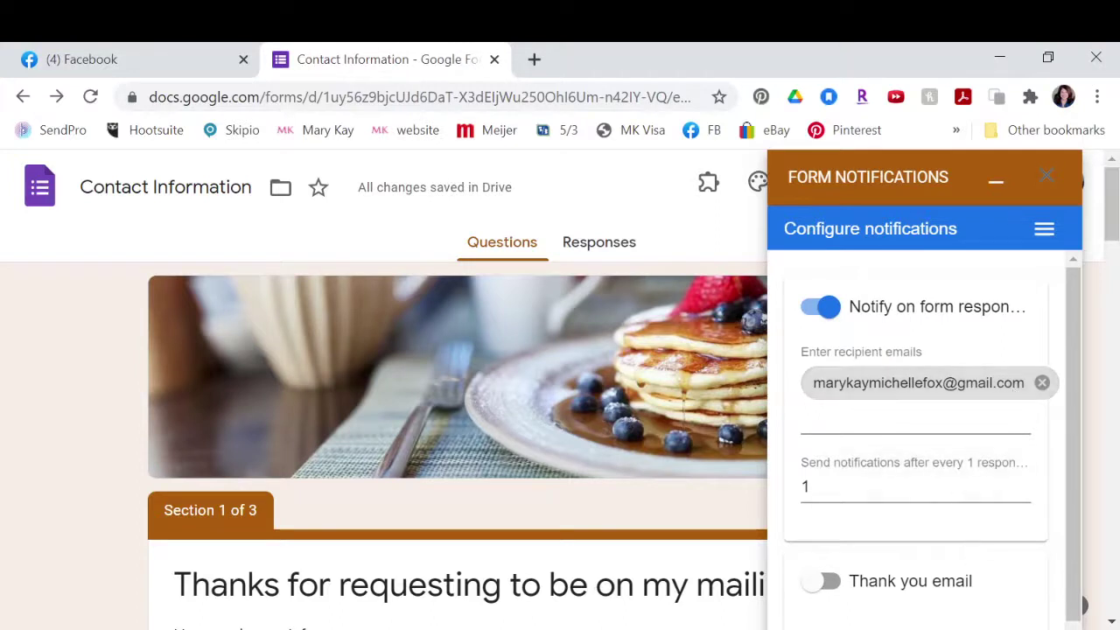
scroll(953, 467, "down", 5)
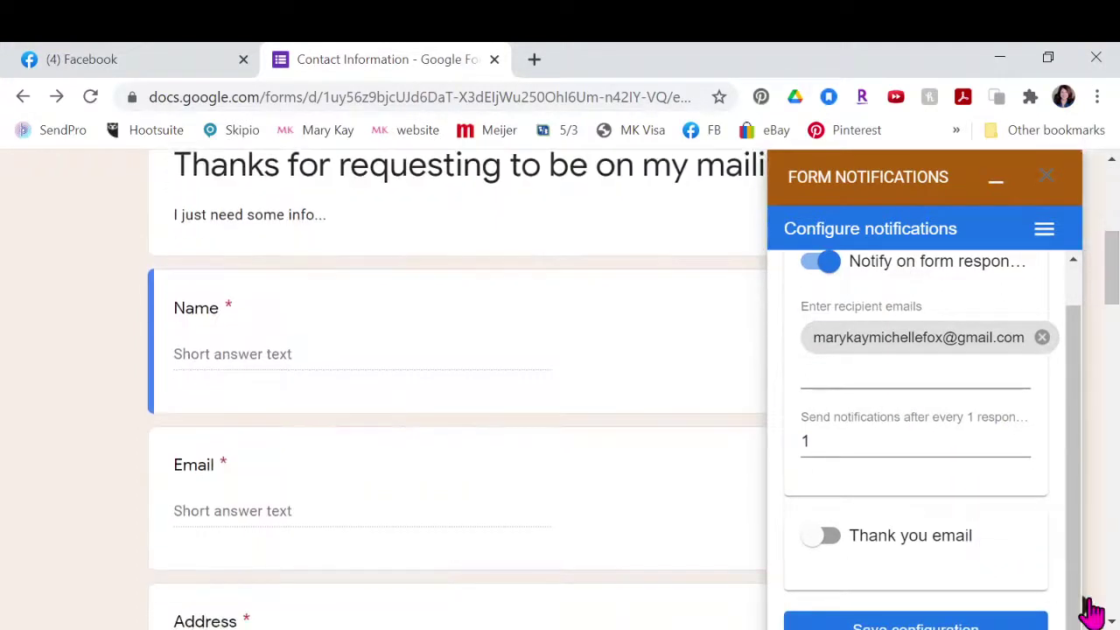
left_click(970, 623)
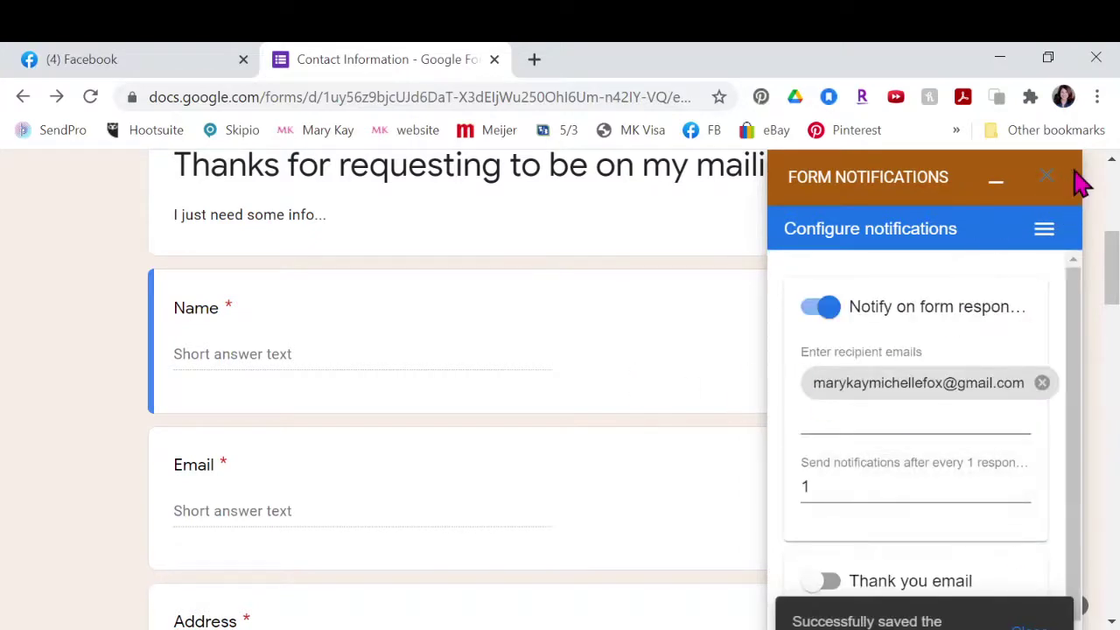
left_click(1041, 177)
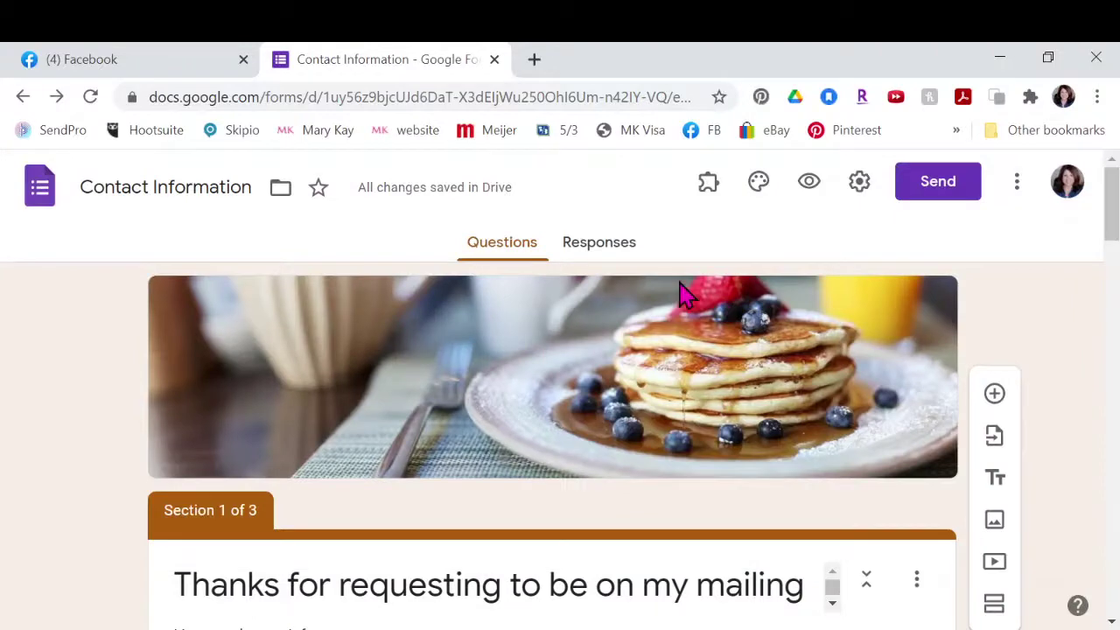
Step: Review the form's email sending options, copy its shortened link, and close the send options
scroll(1013, 376, "down", 3)
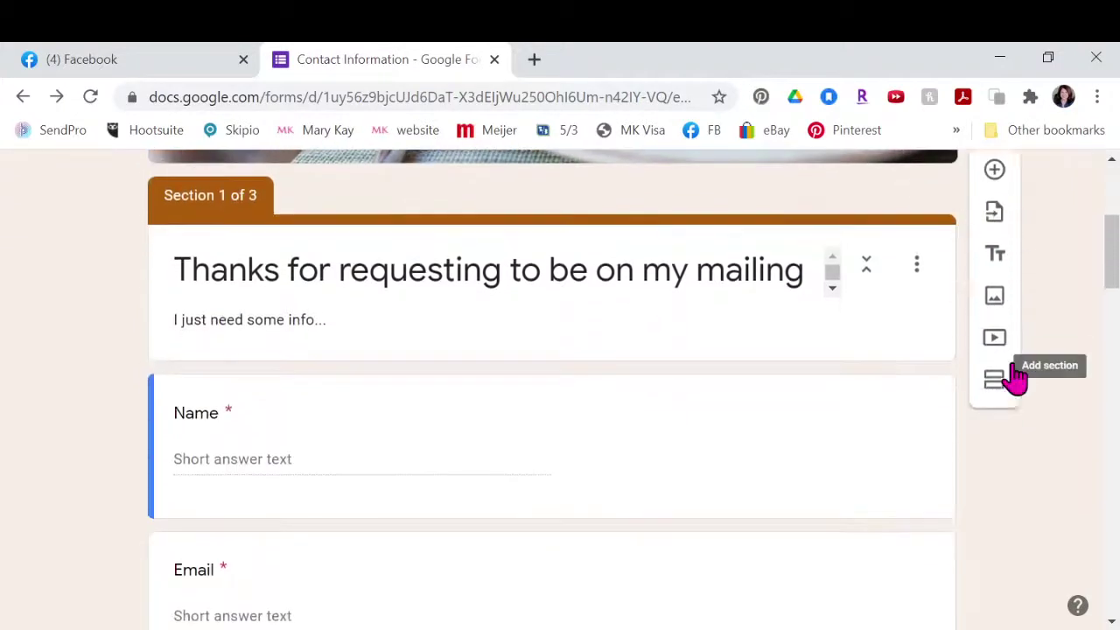
scroll(1013, 375, "up", 3)
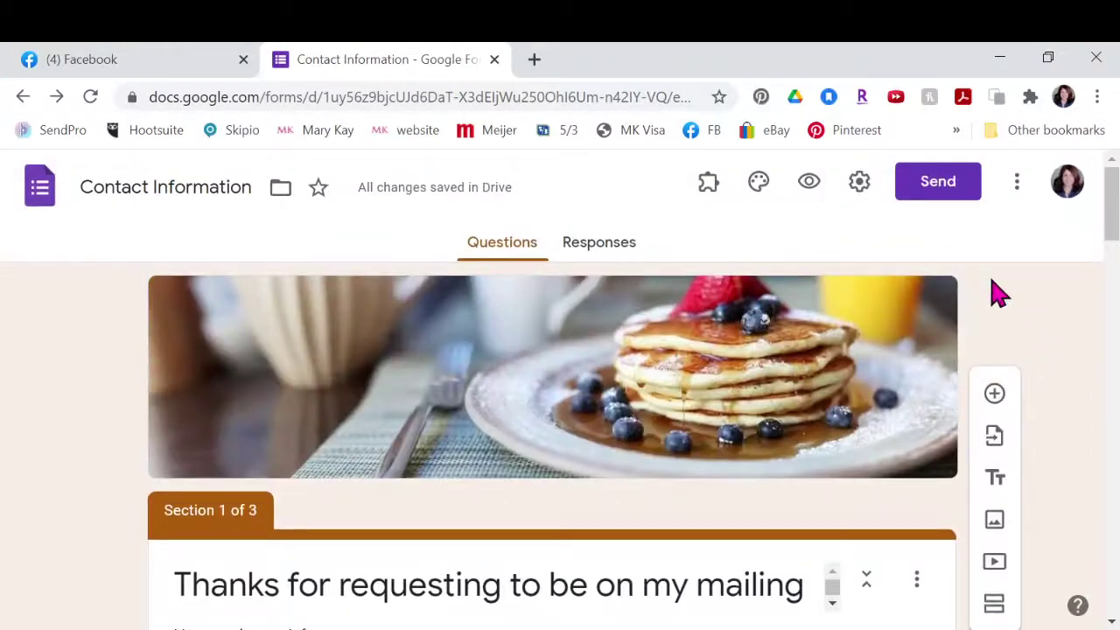
left_click(954, 197)
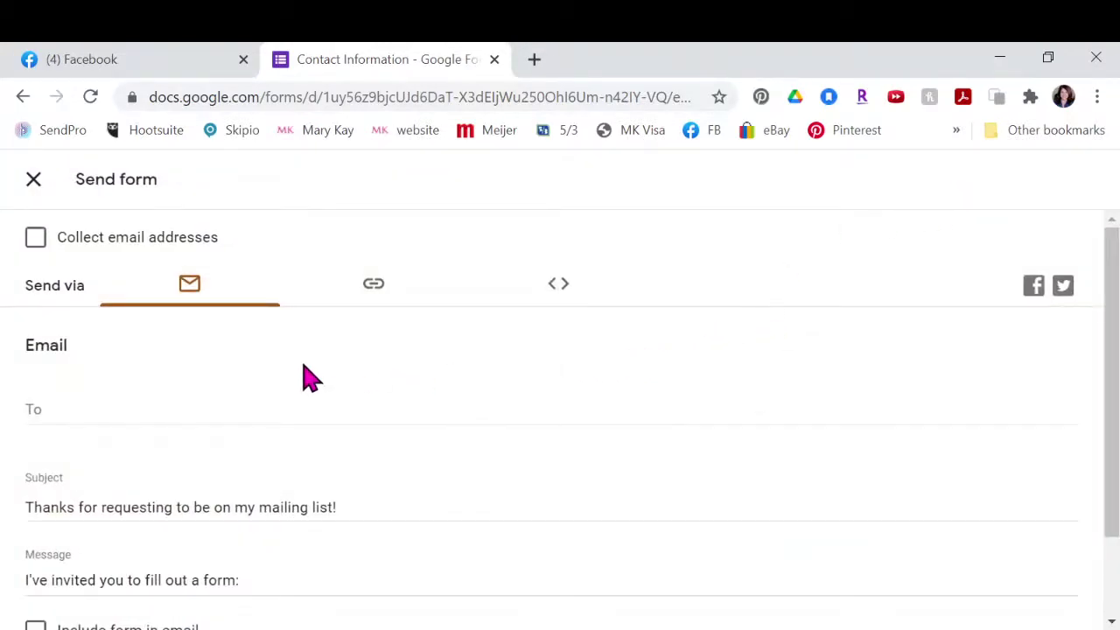
scroll(305, 376, "down", 2)
scroll(308, 374, "up", 2)
left_click(374, 288)
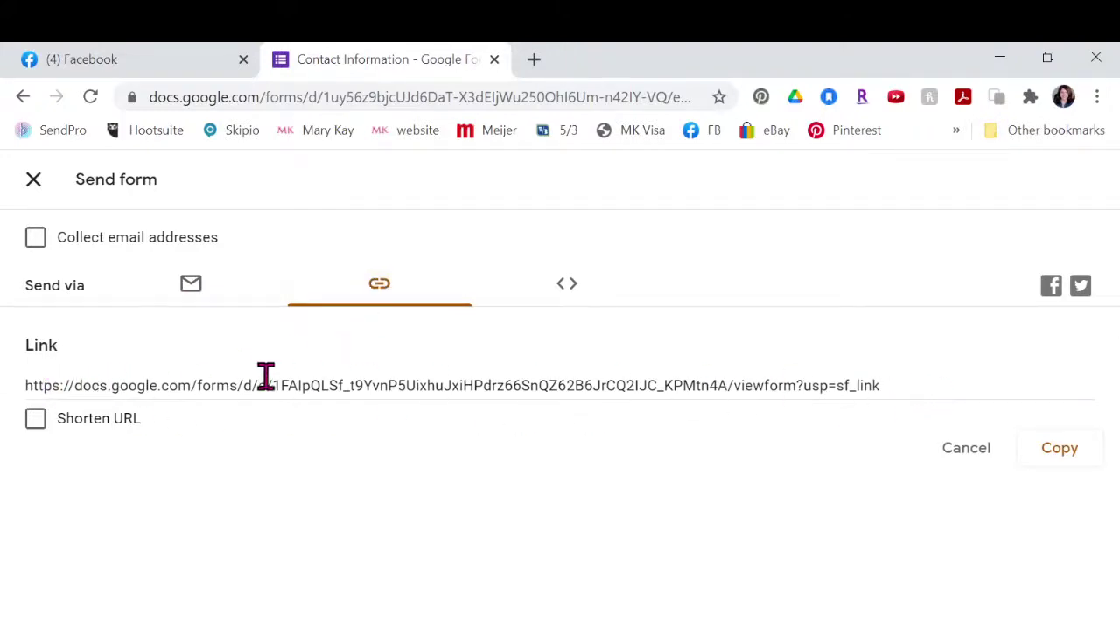
left_click(36, 422)
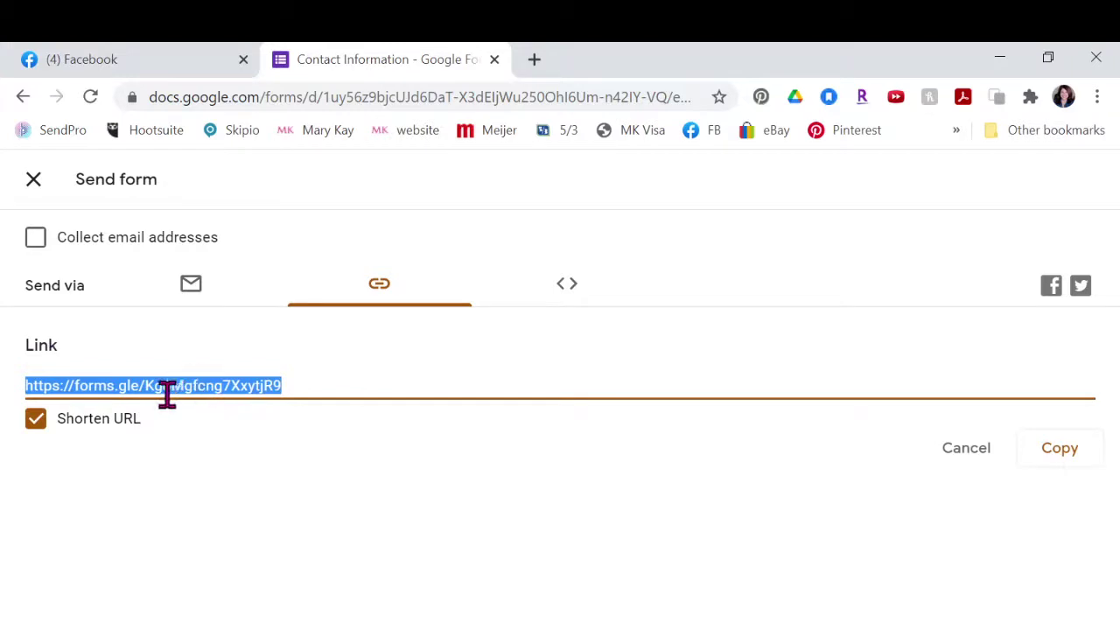
left_click(1059, 448)
left_click(35, 184)
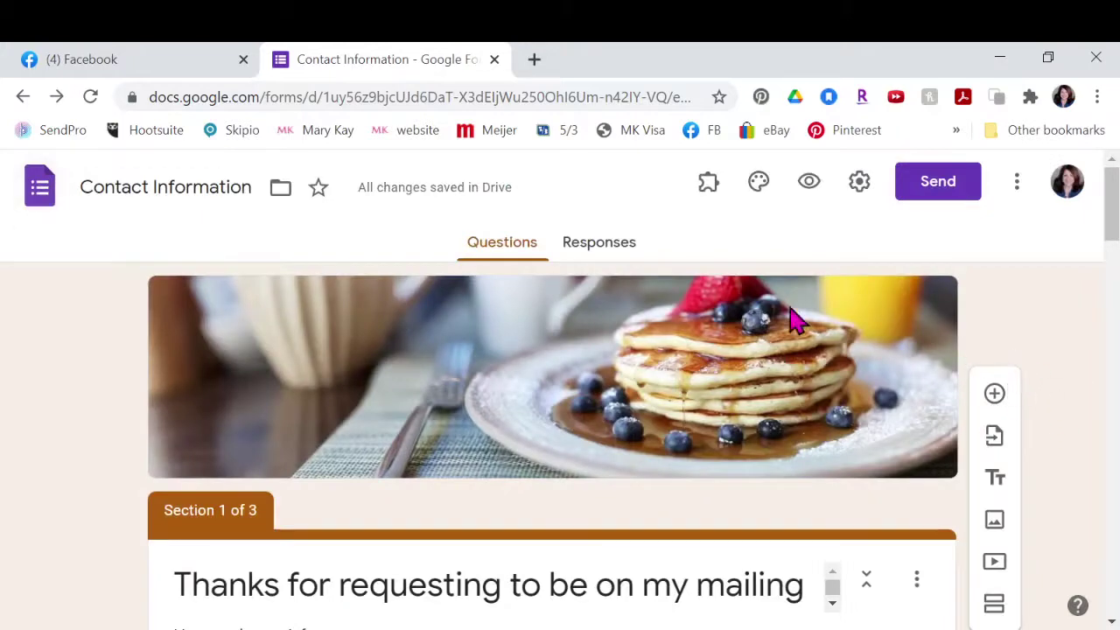
Step: Open the finished form in preview as a respondent would see it
left_click(809, 182)
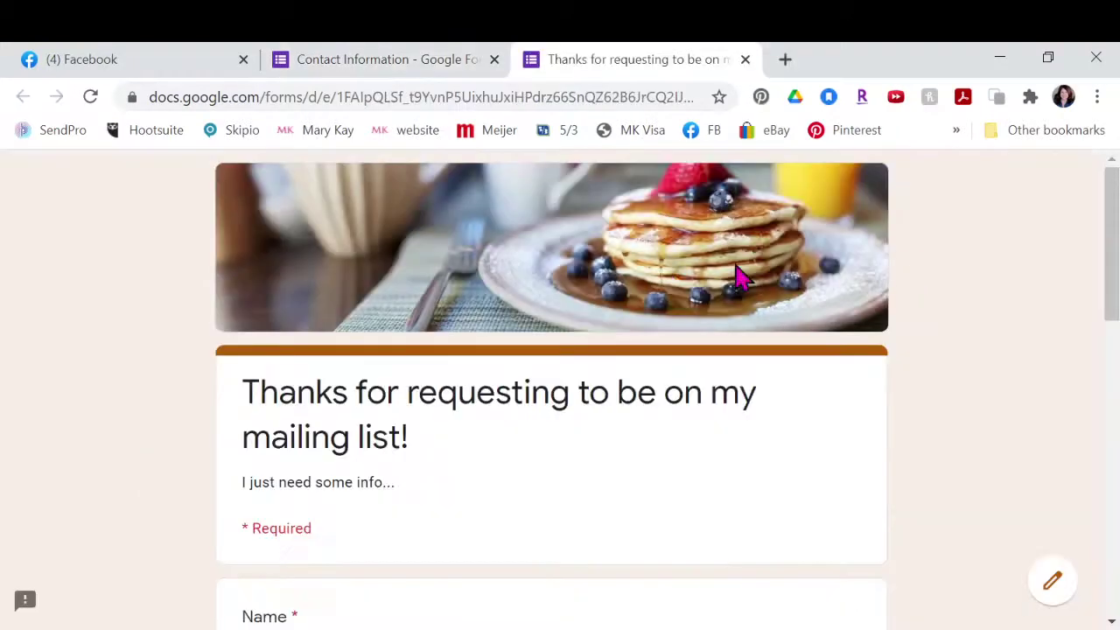
left_click(362, 64)
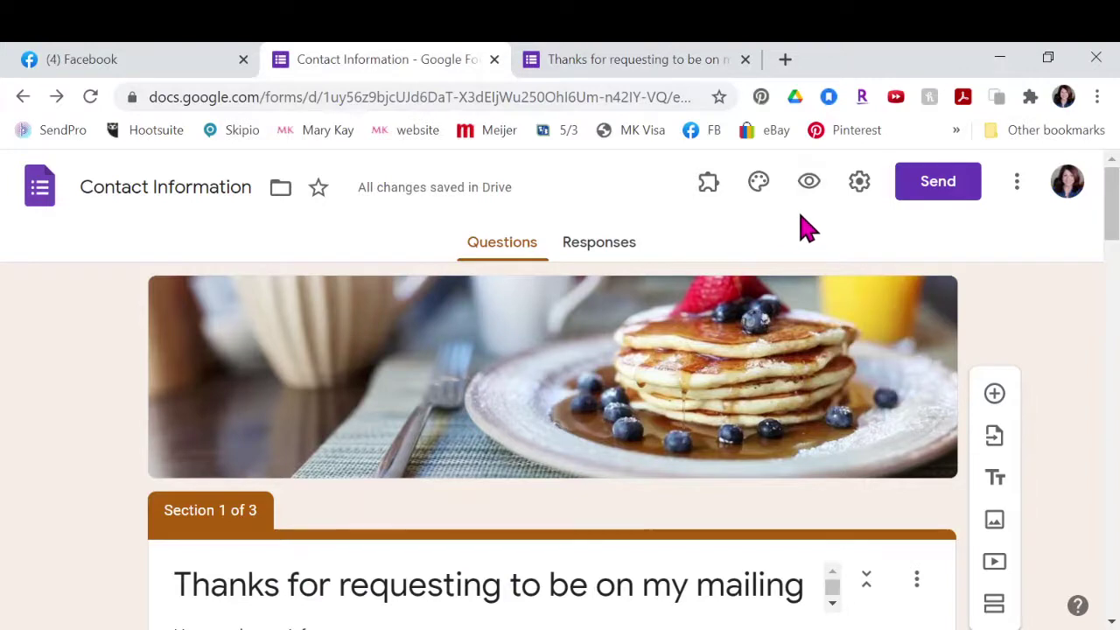
left_click(809, 184)
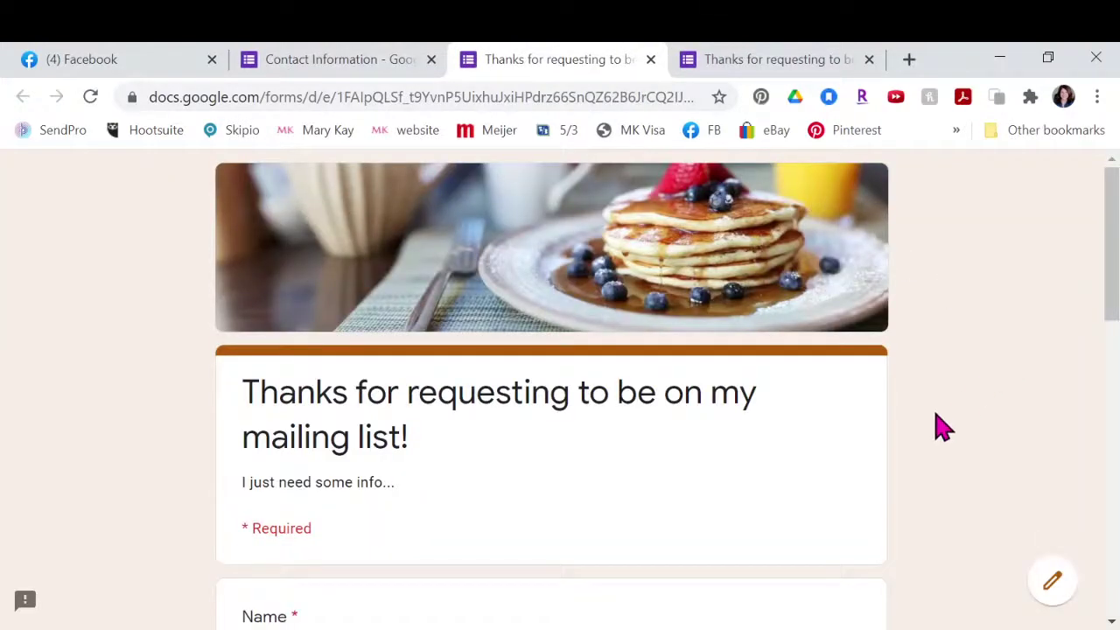
Step: Fill in the respondent's name, e-mail, address and phone number in the preview, and continue to the next section
scroll(691, 442, "down", 3)
left_click(305, 462)
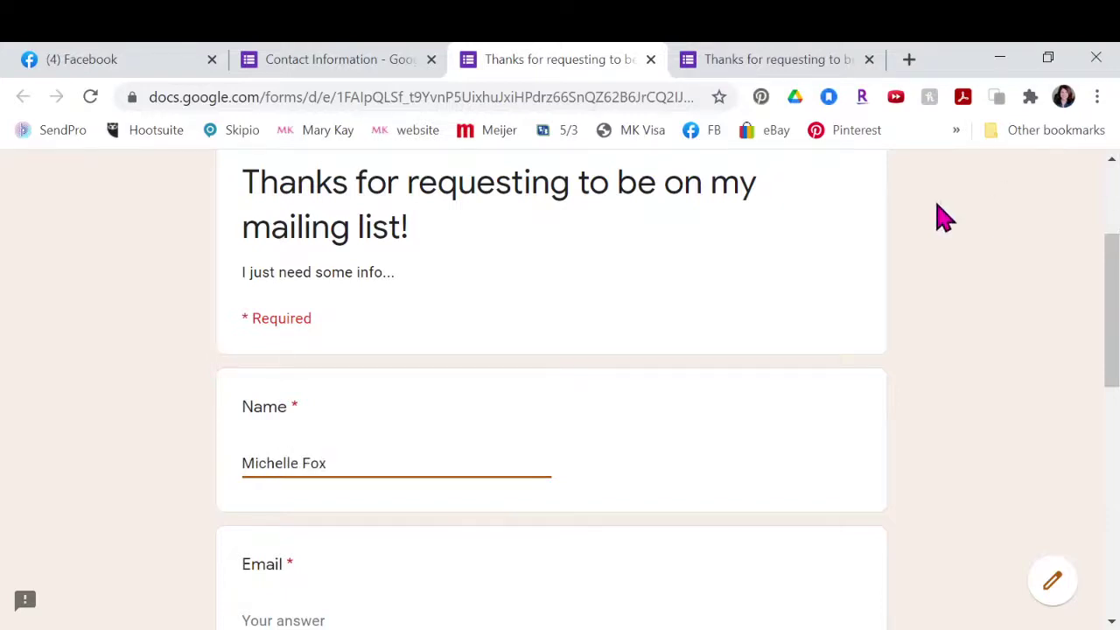
scroll(435, 525, "down", 3)
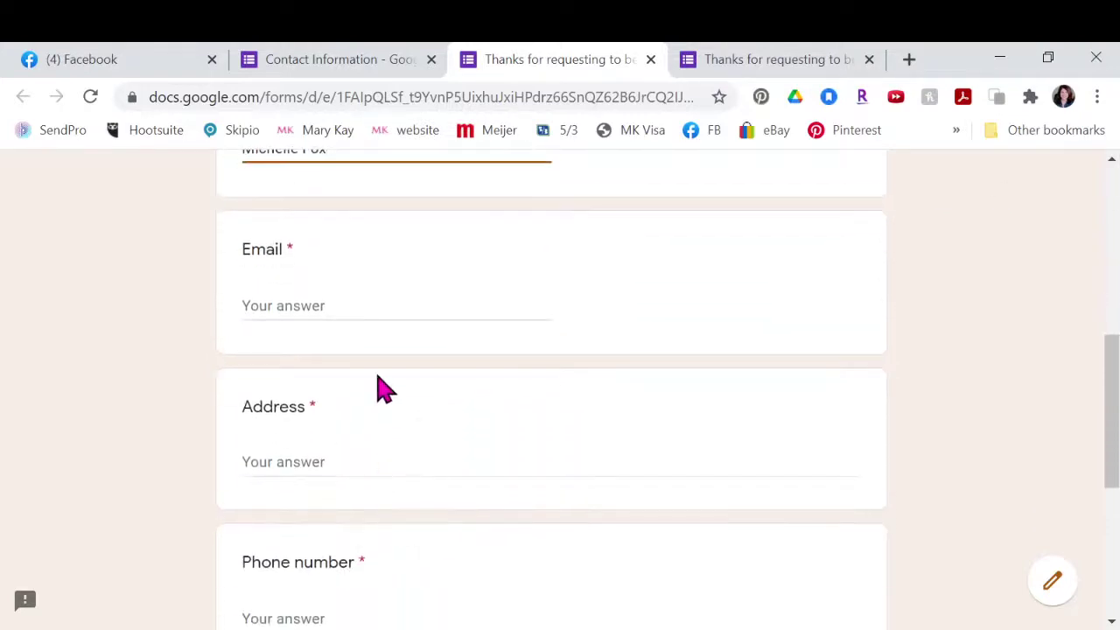
left_click(392, 300)
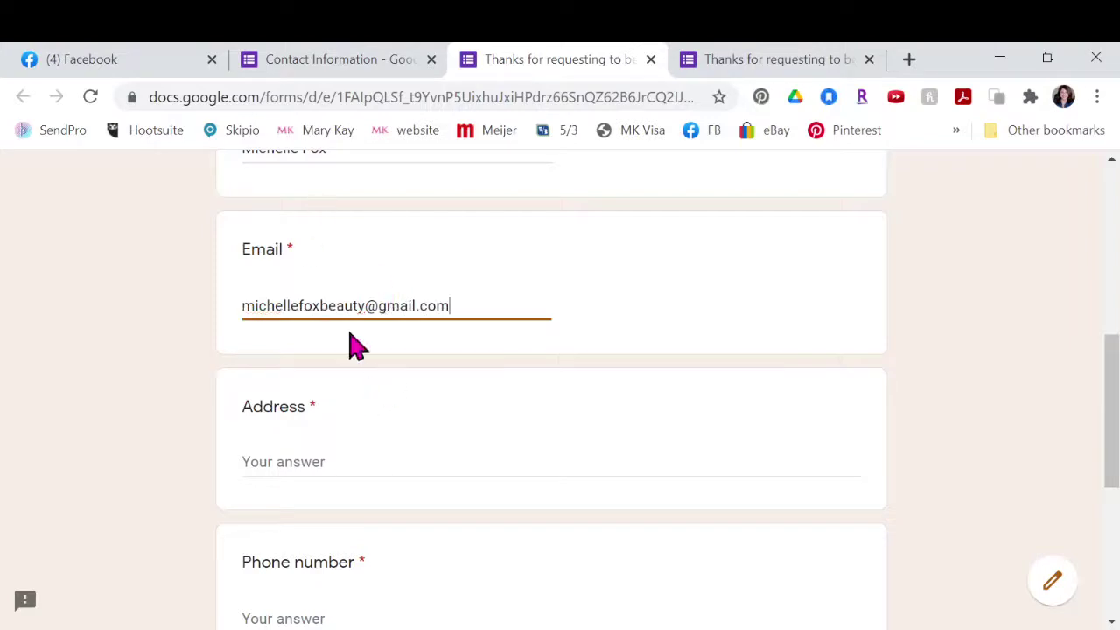
left_click(344, 449)
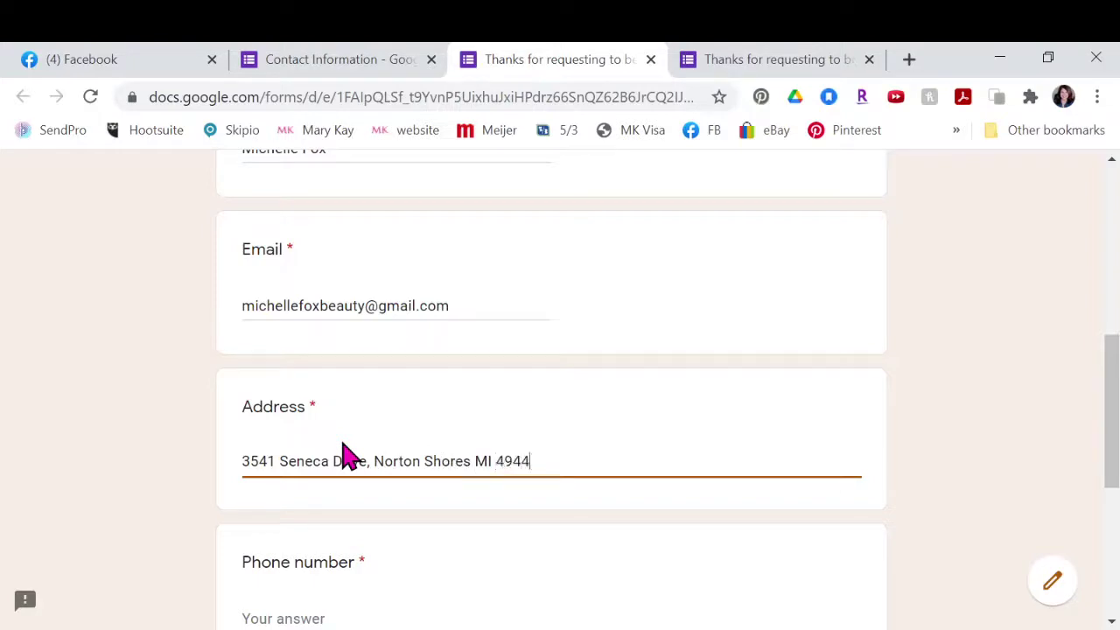
scroll(656, 535, "down", 2)
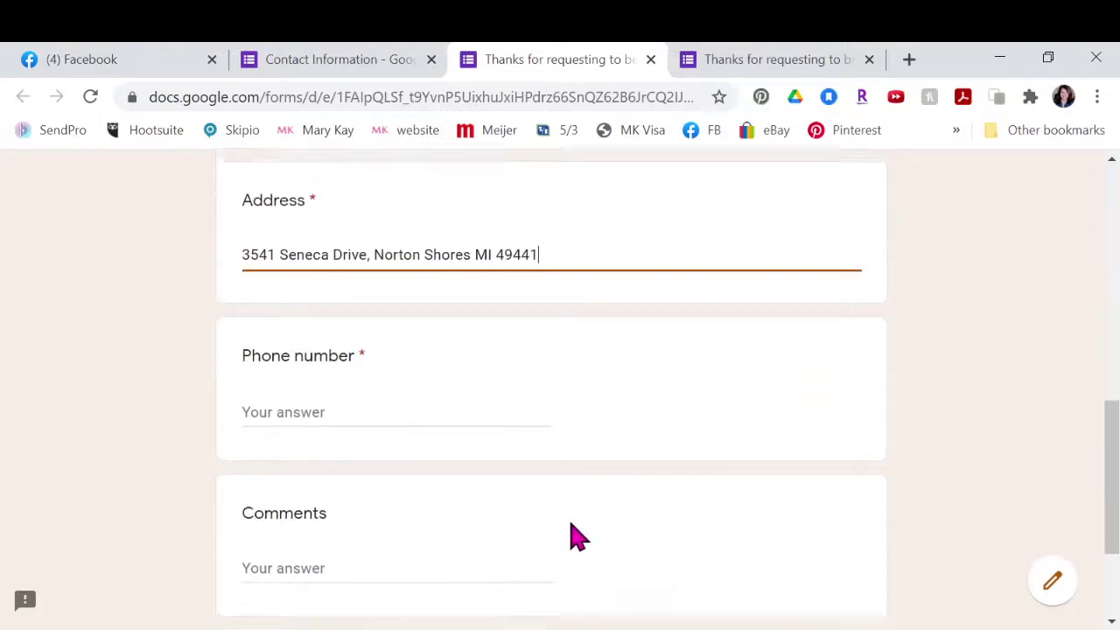
left_click(431, 408)
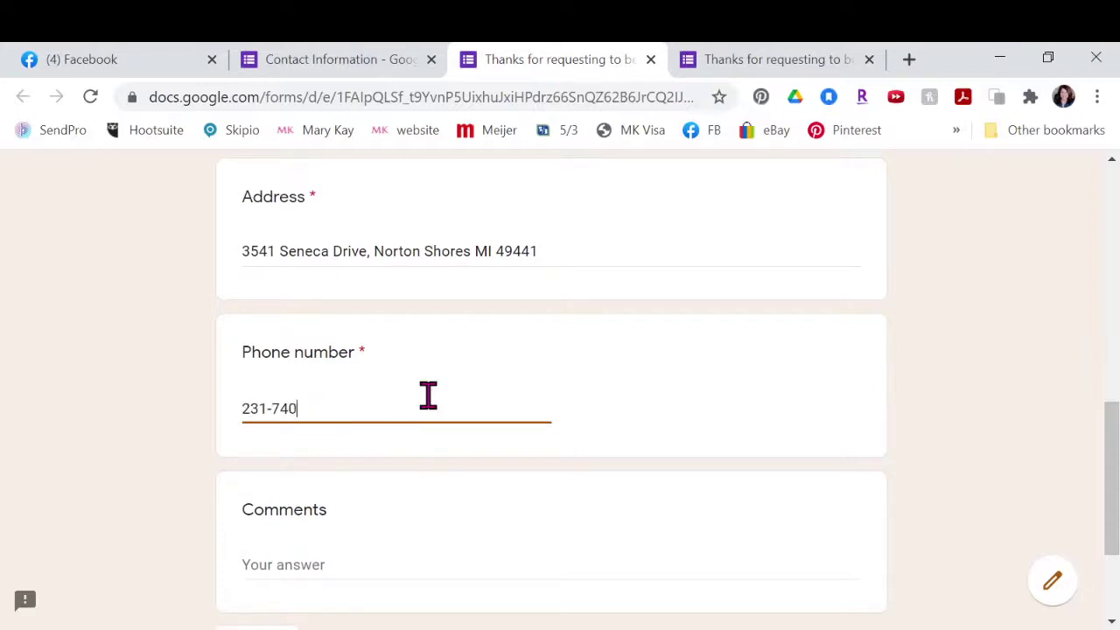
scroll(449, 475, "down", 2)
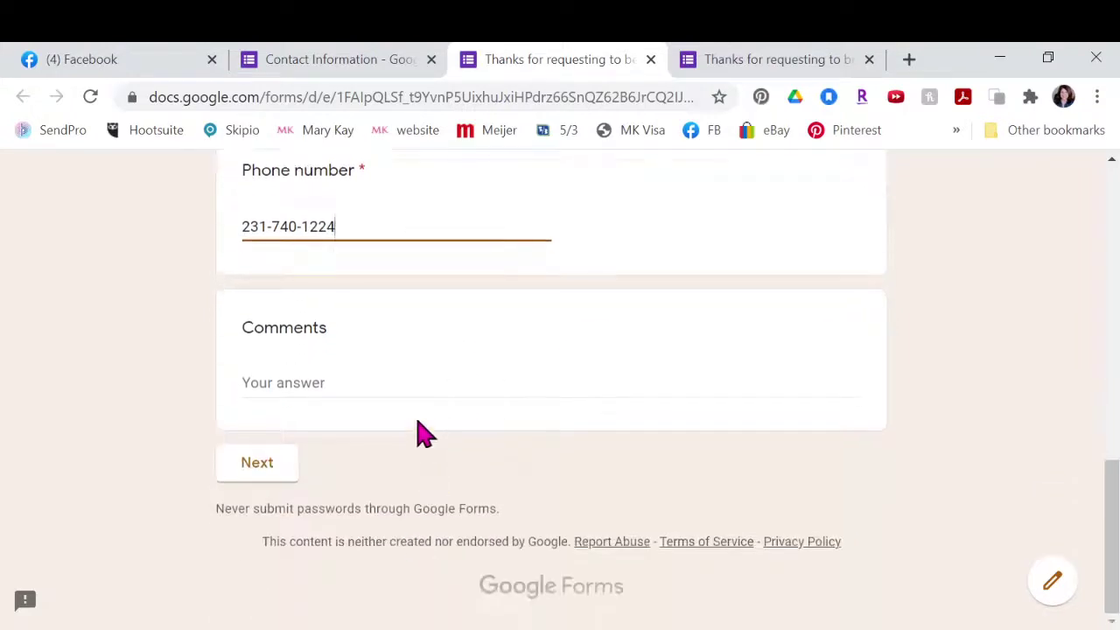
left_click(263, 473)
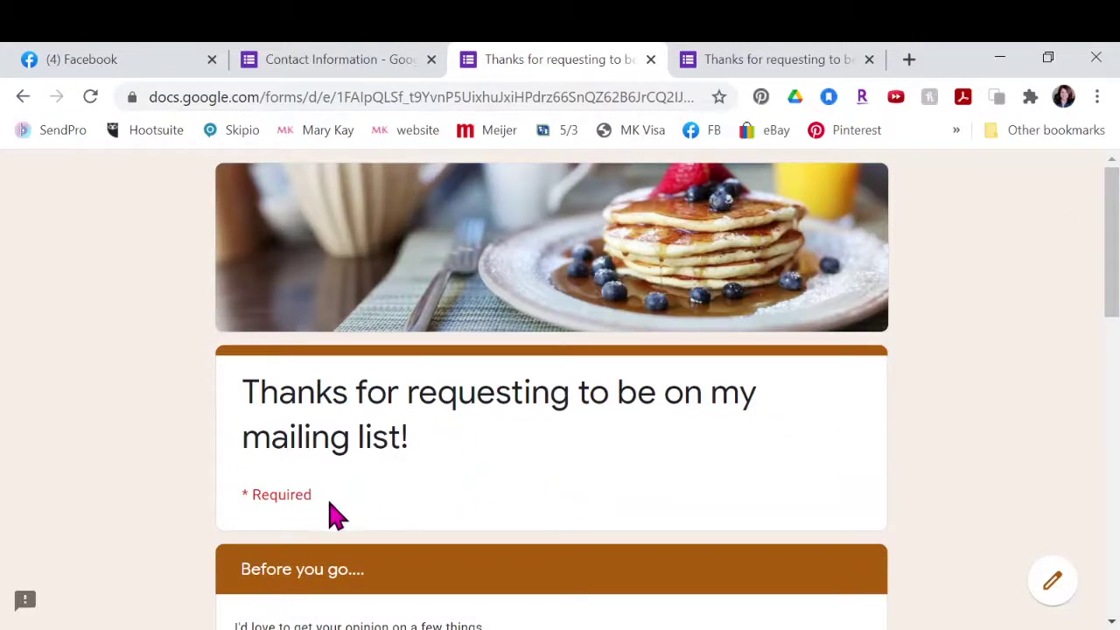
Step: Answer the sampling question in the "Before you go...." section with "pies and cakes" and "desserts"
scroll(330, 512, "down", 4)
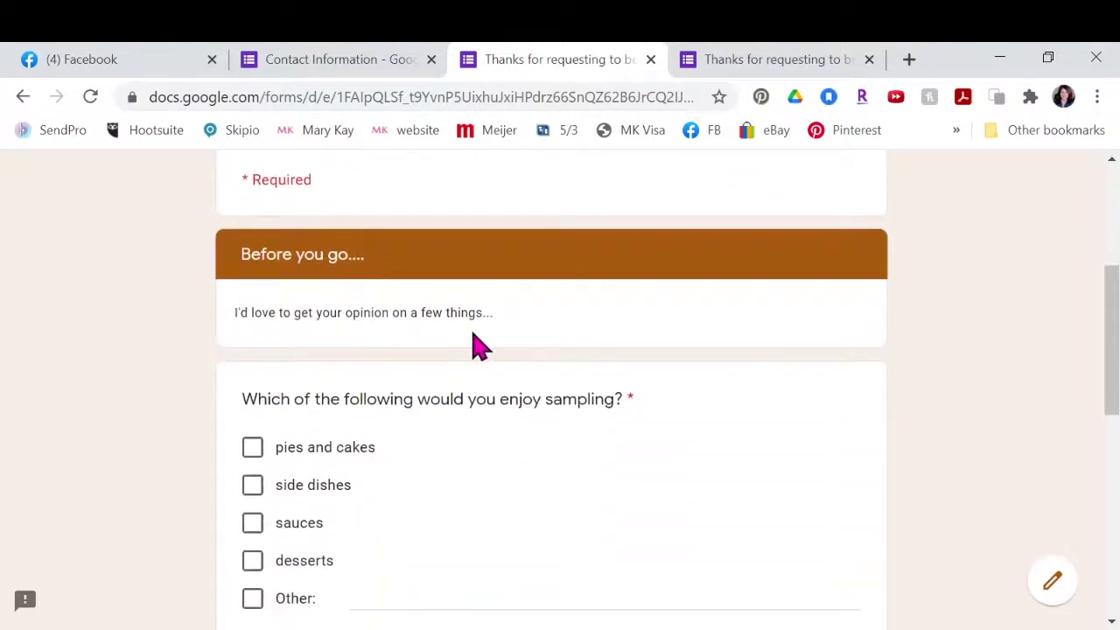
left_click(262, 459)
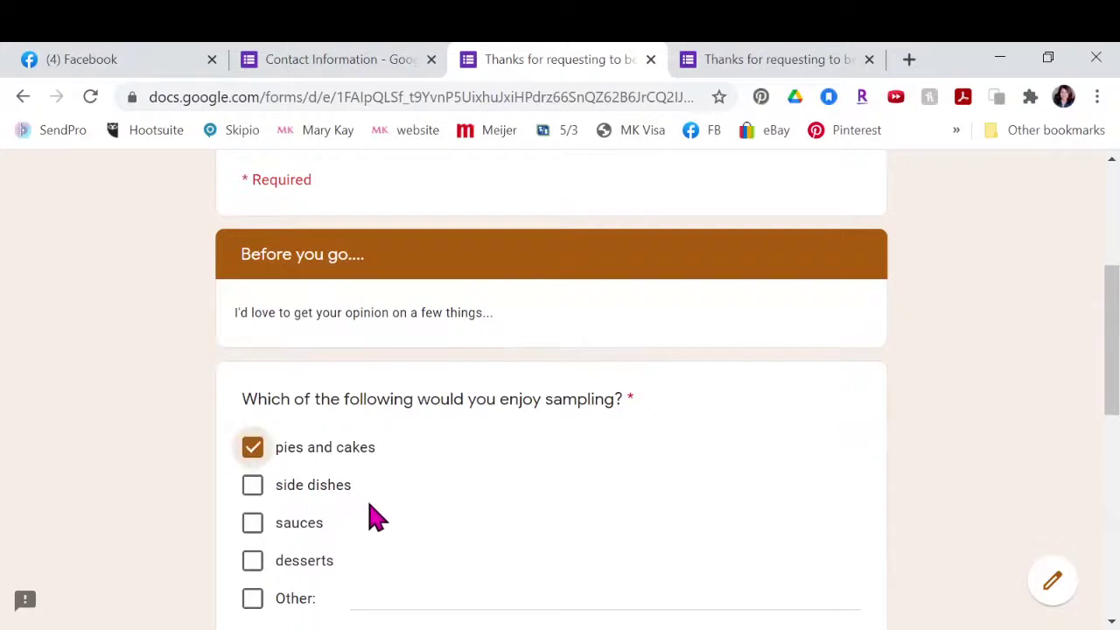
scroll(370, 512, "down", 3)
left_click(259, 247)
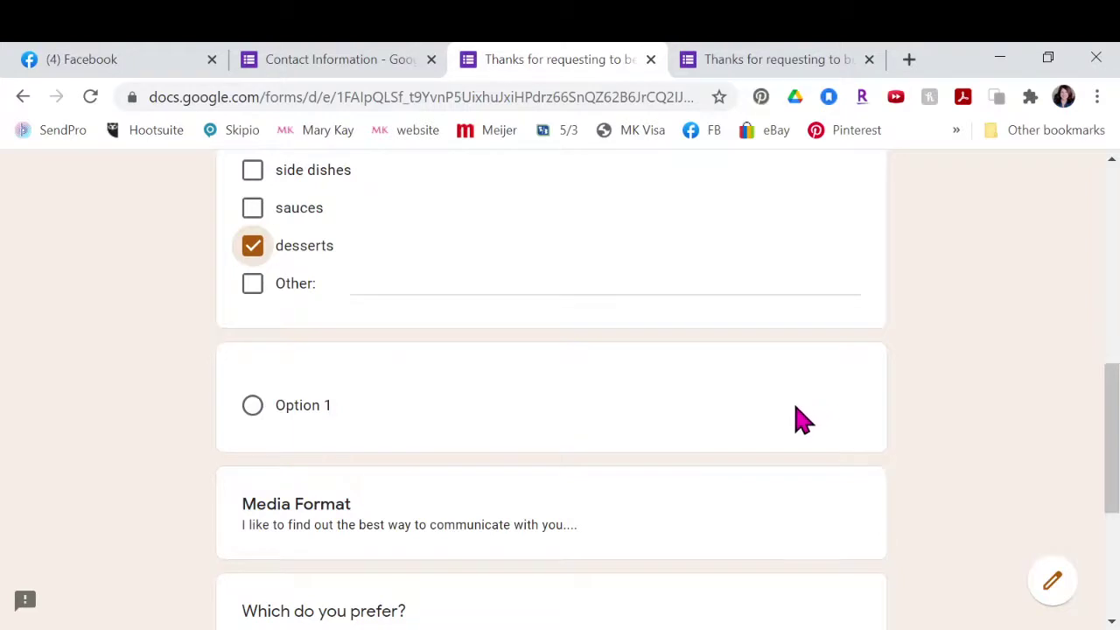
scroll(762, 432, "down", 1)
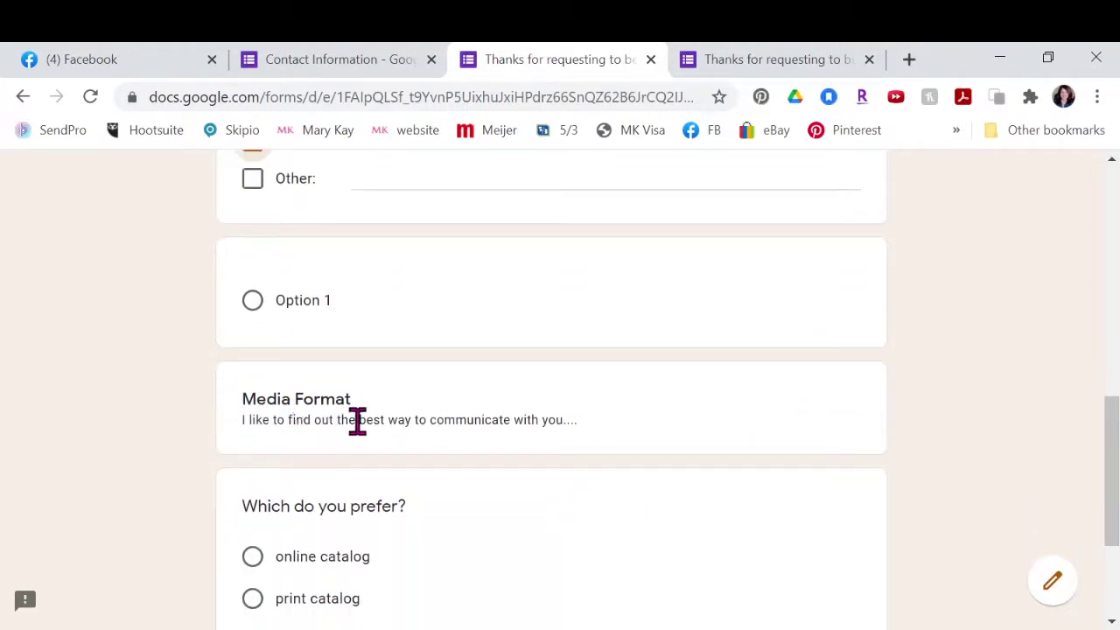
Step: Answer "Which do you prefer?" with "print catalog" and continue to the "Thank you!" section
scroll(599, 511, "down", 2)
left_click(253, 391)
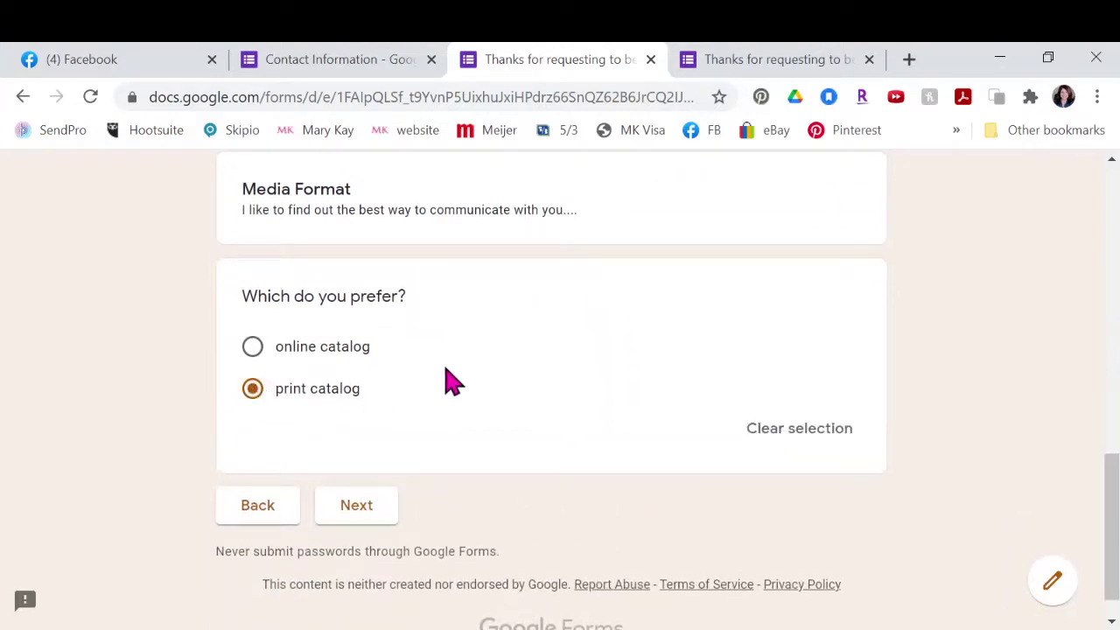
left_click(363, 523)
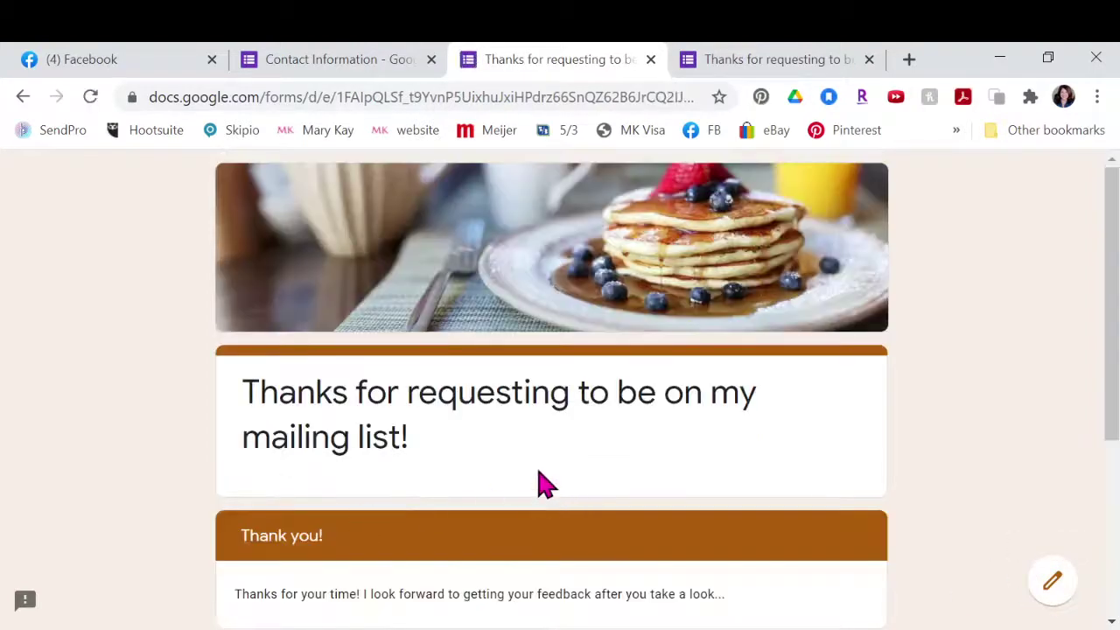
Step: Submit the completed test form and check the confirmation page shown to respondents
scroll(516, 473, "down", 4)
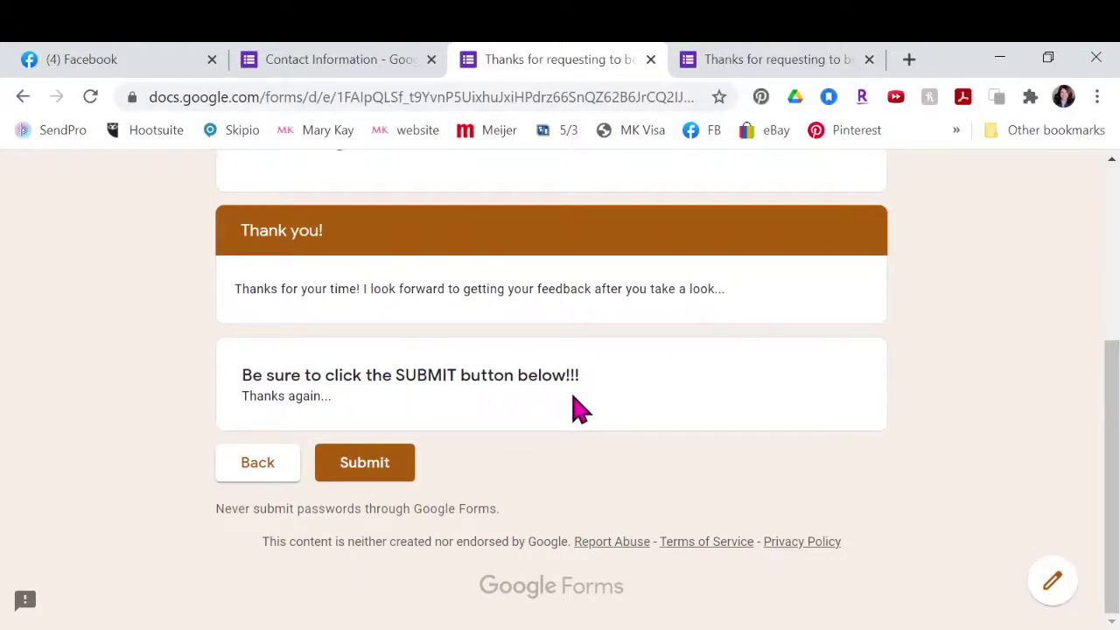
left_click(364, 473)
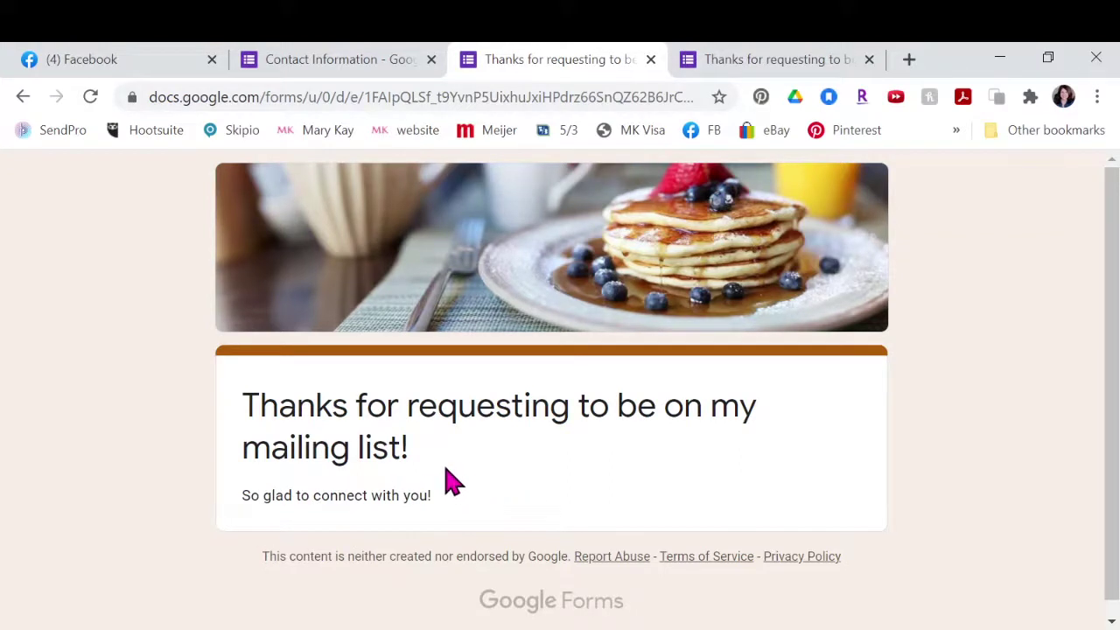
scroll(490, 498, "down", 1)
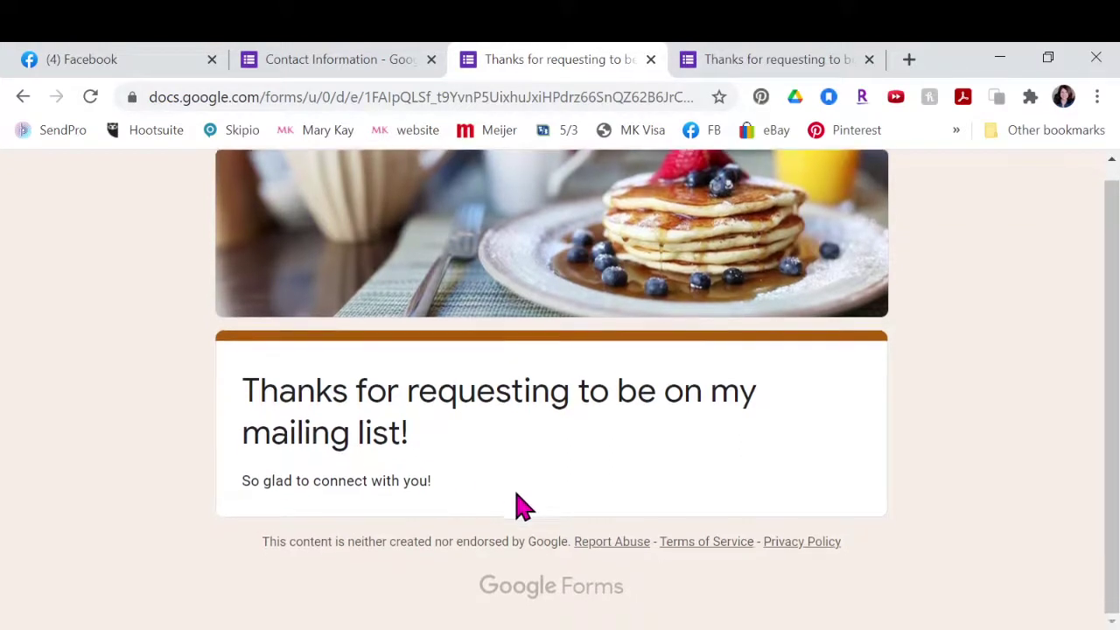
Step: Go back to the blank form and look over its contact questions as a respondent would see them
left_click(24, 98)
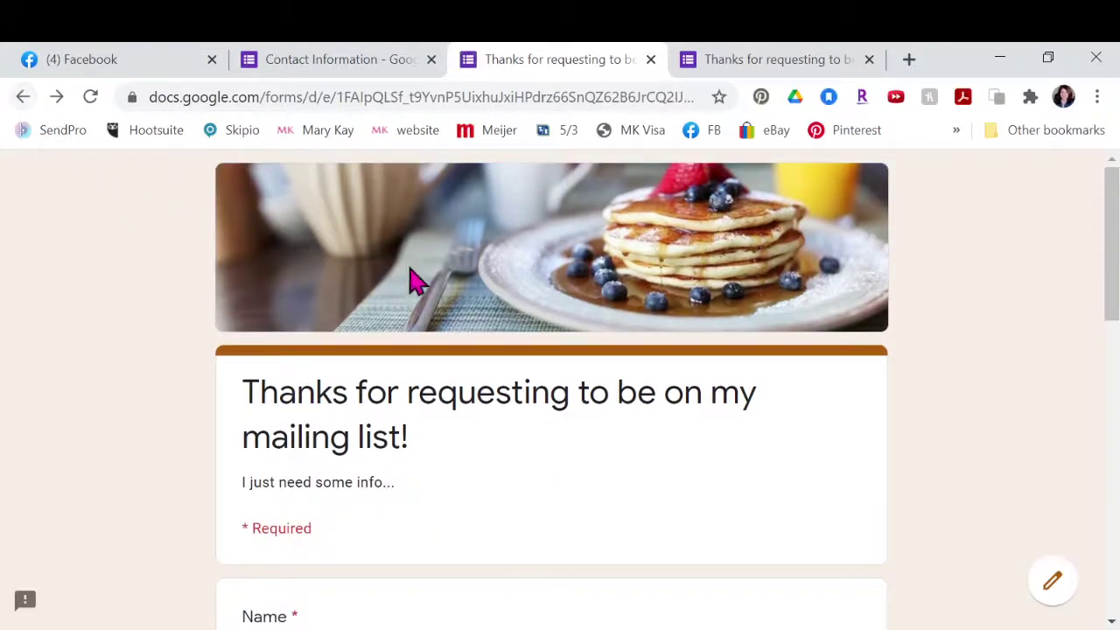
scroll(709, 471, "down", 1)
scroll(709, 471, "down", 7)
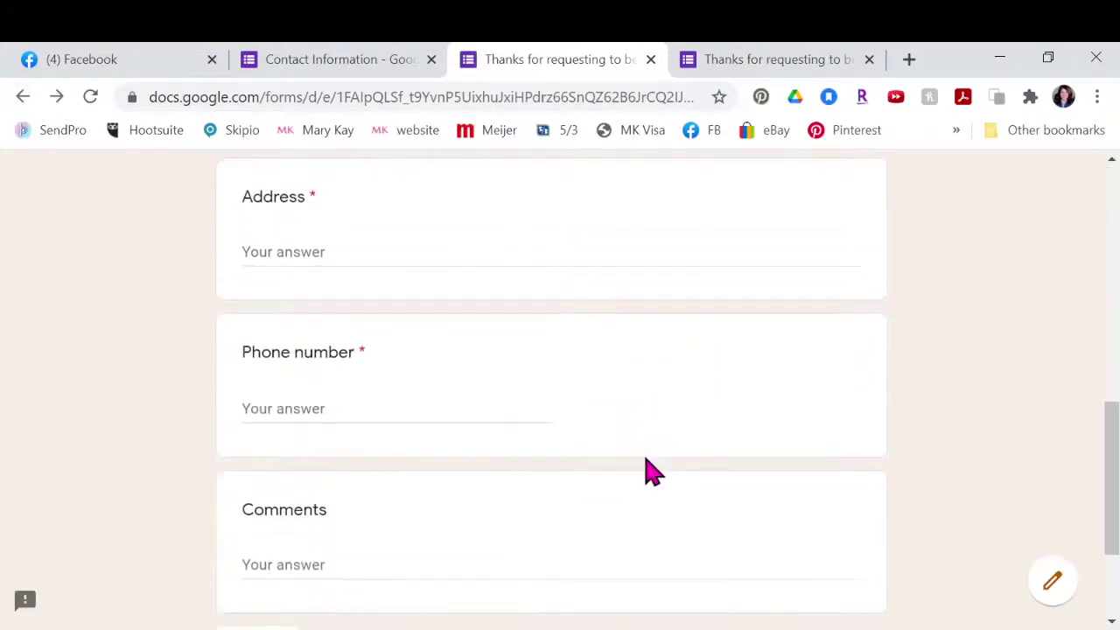
scroll(648, 495, "down", 2)
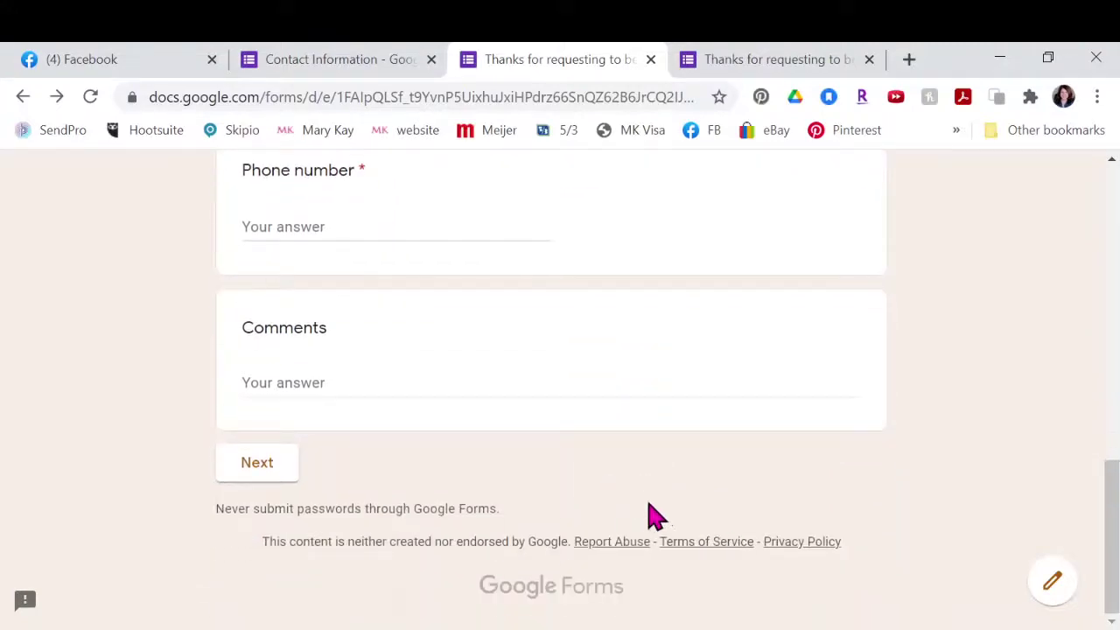
scroll(647, 516, "up", 2)
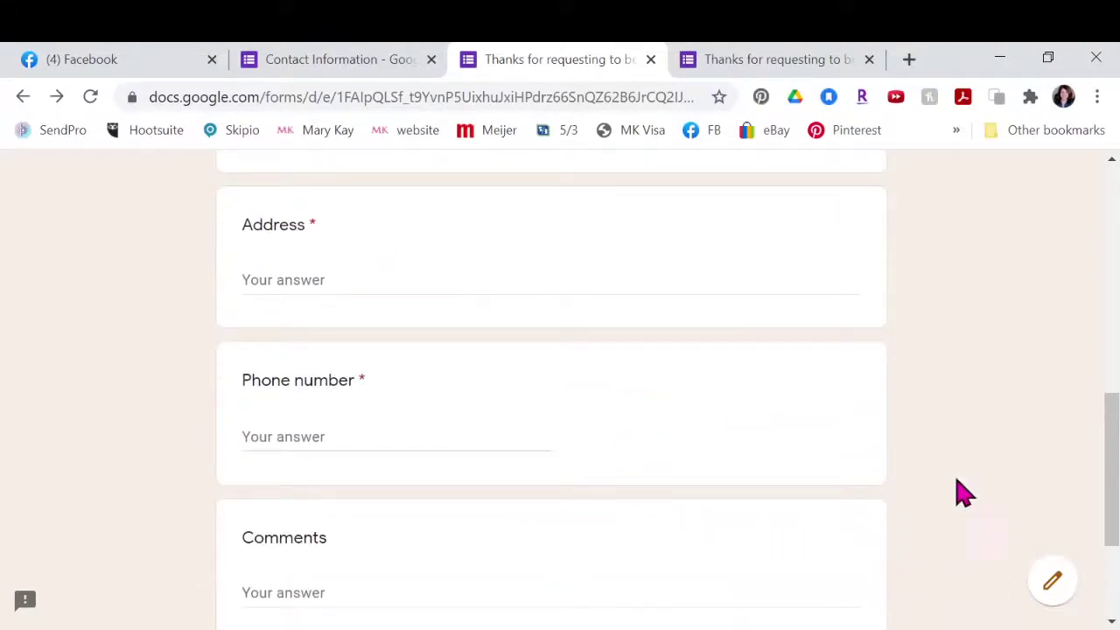
scroll(664, 464, "up", 1)
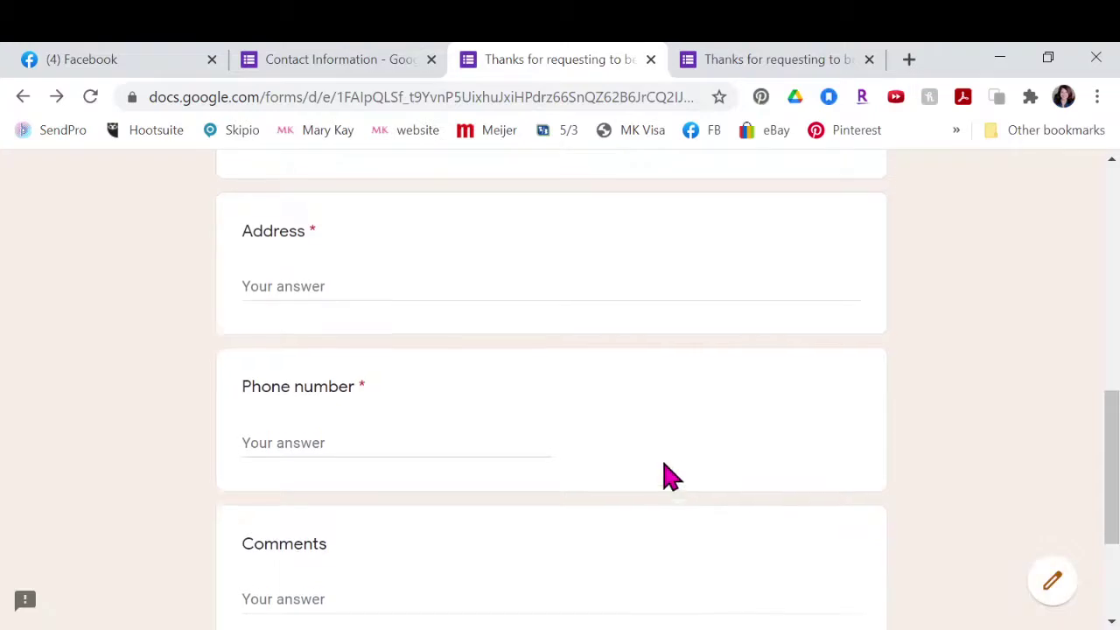
scroll(664, 477, "up", 4)
scroll(664, 477, "down", 2)
scroll(662, 476, "up", 5)
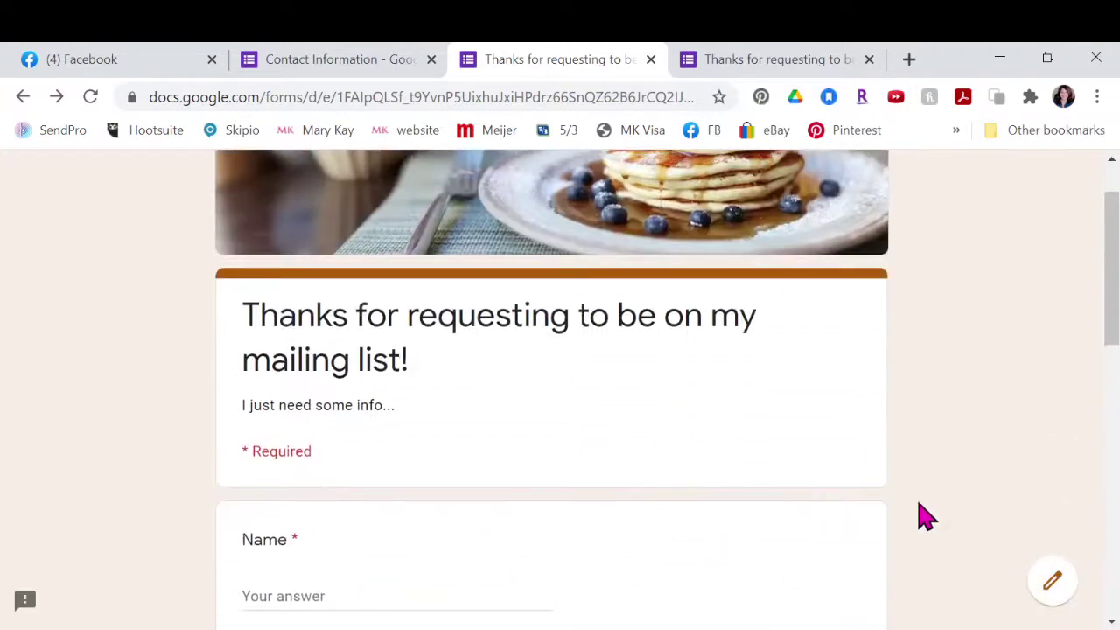
Step: Reopen the form for editing and locate the untitled question in the "Before you go...." section
left_click(1055, 593)
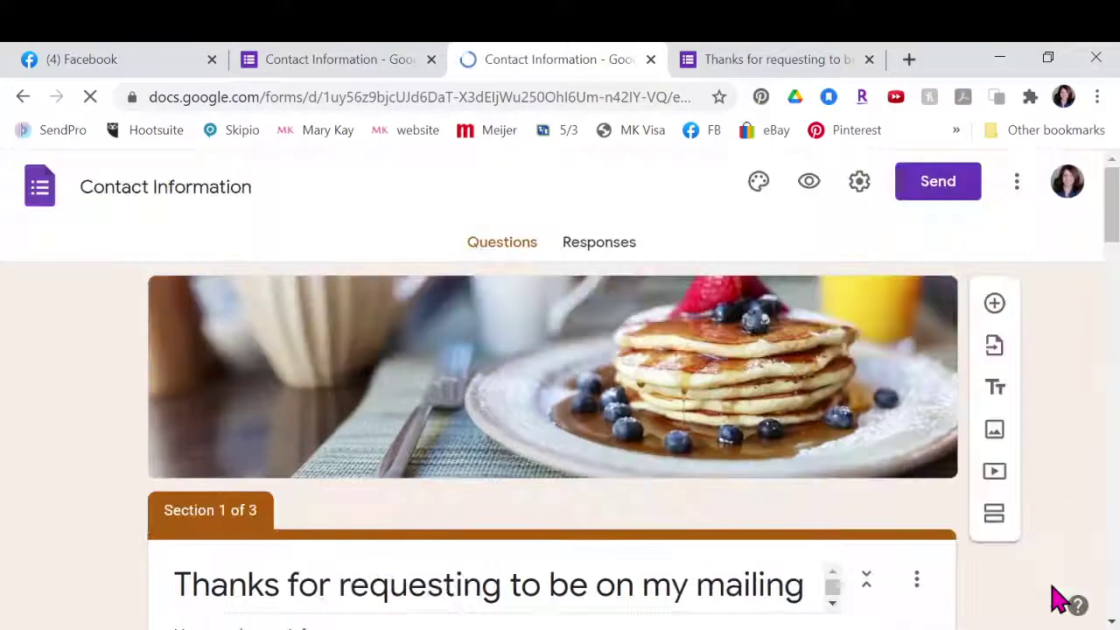
scroll(670, 462, "down", 4)
scroll(671, 462, "down", 8)
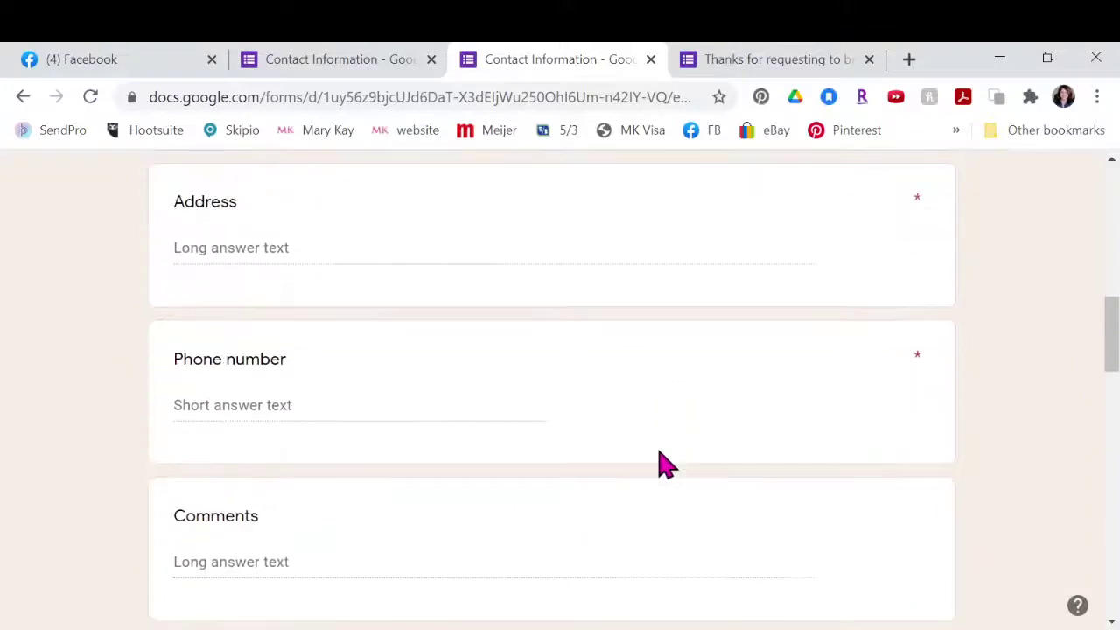
scroll(658, 448, "down", 5)
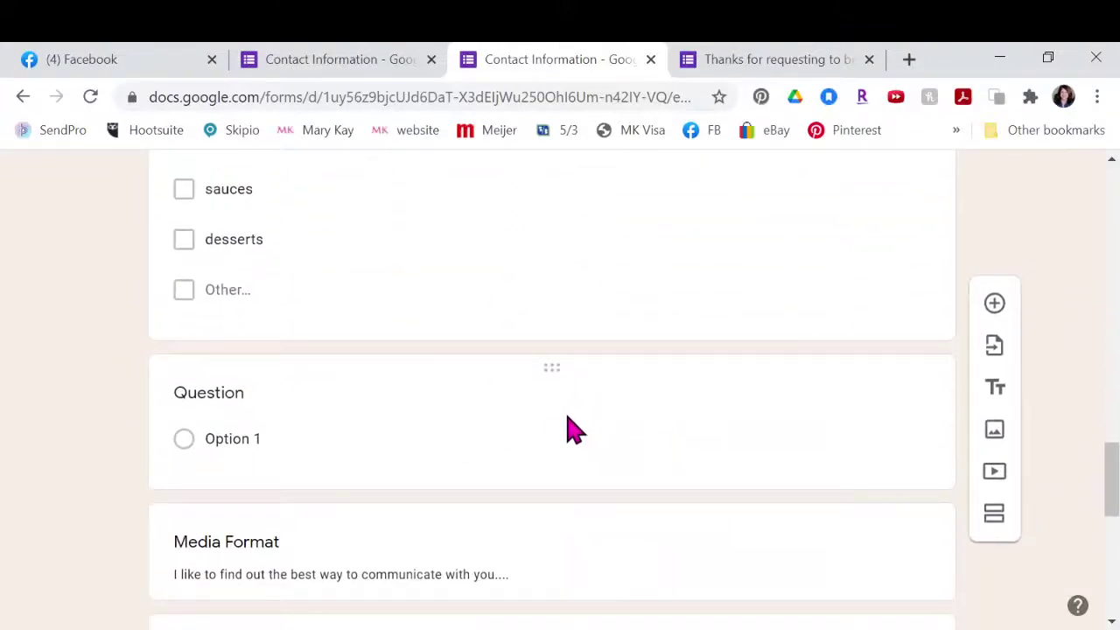
Step: Delete the untitled multiple-choice question between the sampling question and the "Media Format" block, after reviewing the surrounding questions
left_click(553, 371)
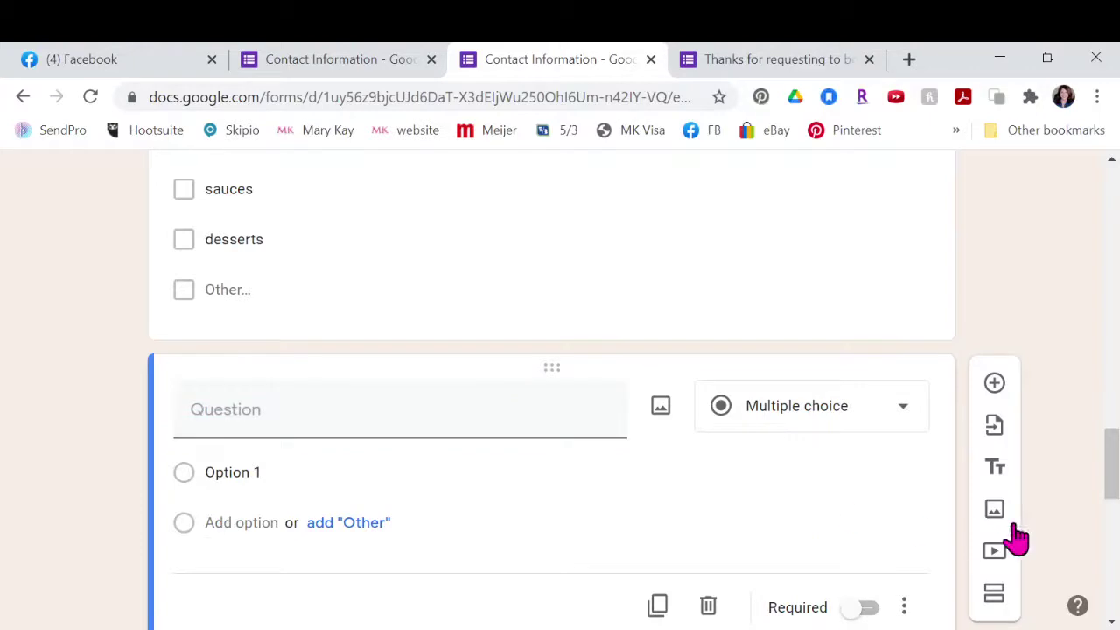
scroll(621, 501, "down", 4)
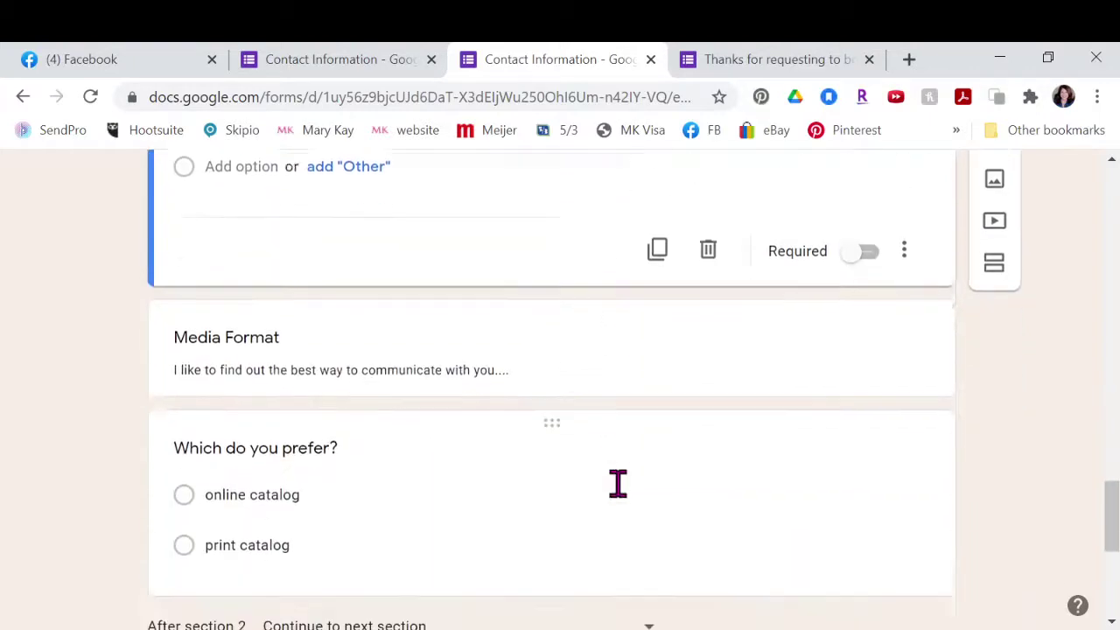
scroll(612, 494, "up", 3)
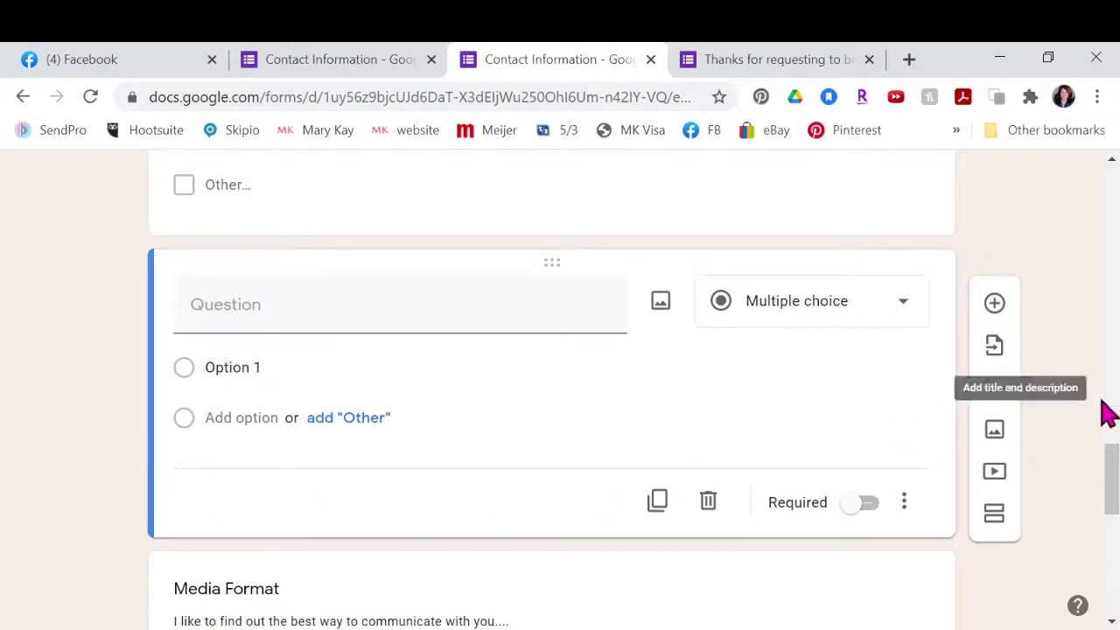
scroll(595, 535, "down", 5)
scroll(595, 536, "up", 10)
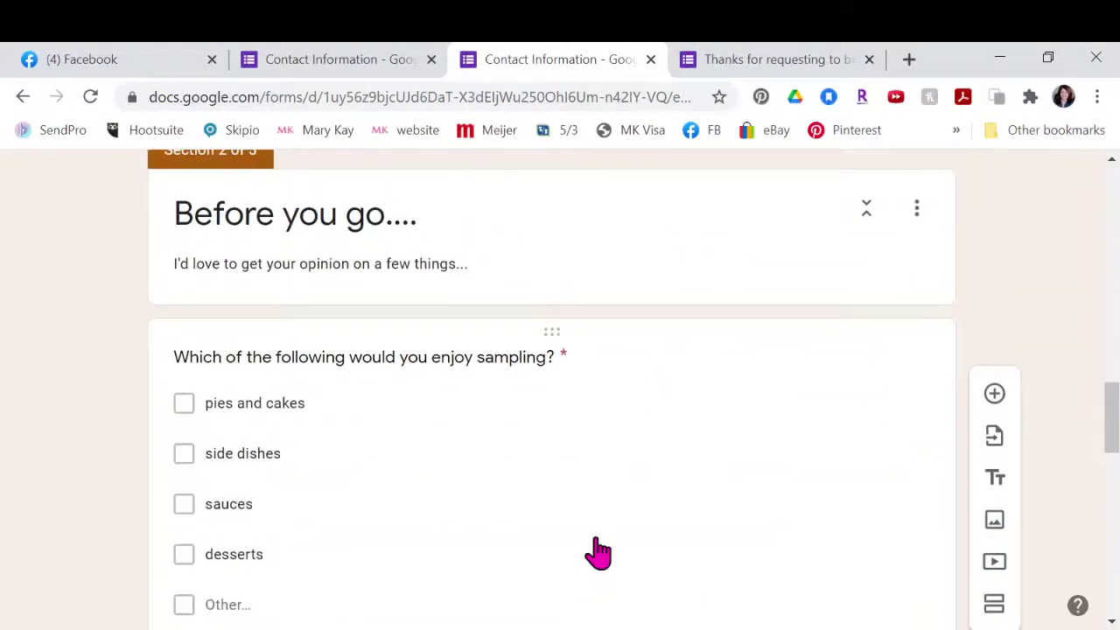
scroll(597, 551, "down", 1)
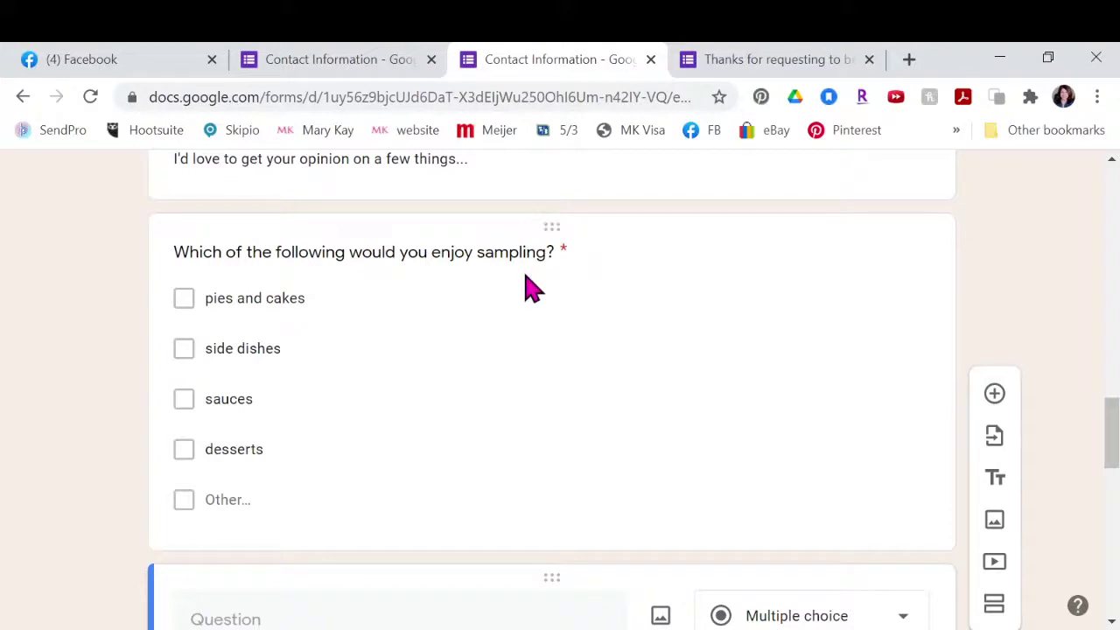
scroll(551, 278, "down", 4)
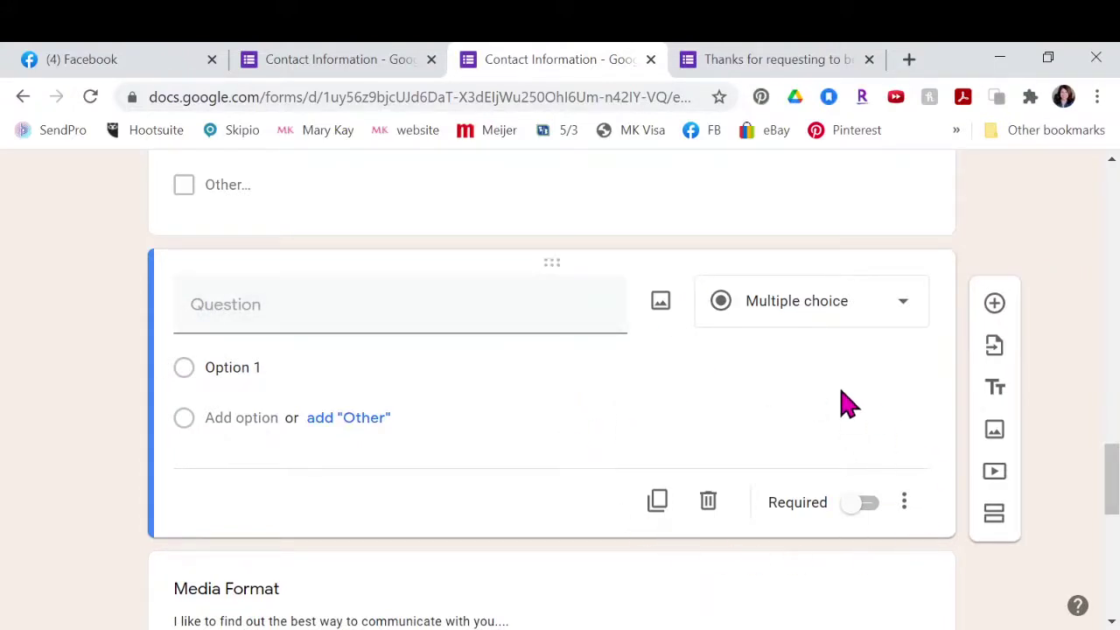
scroll(735, 521, "up", 2)
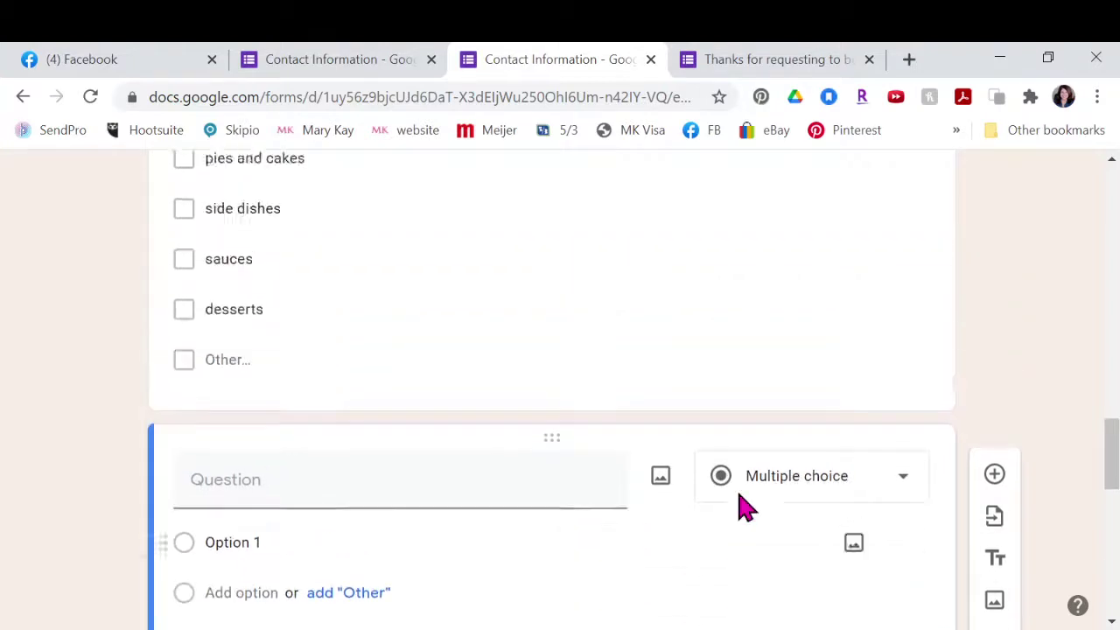
scroll(738, 508, "up", 3)
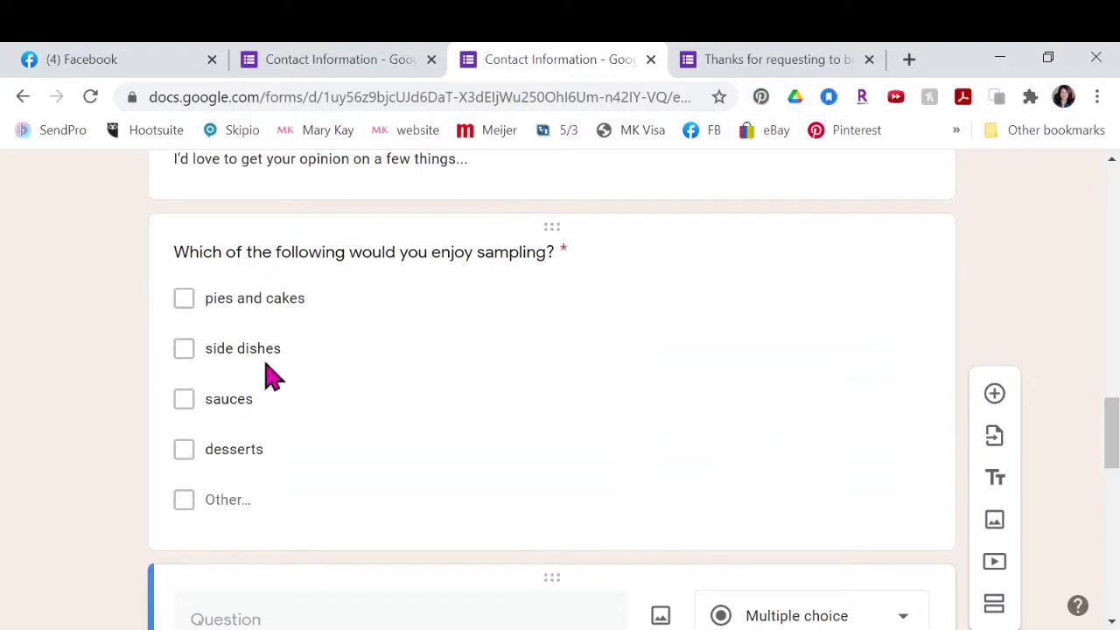
scroll(623, 379, "down", 4)
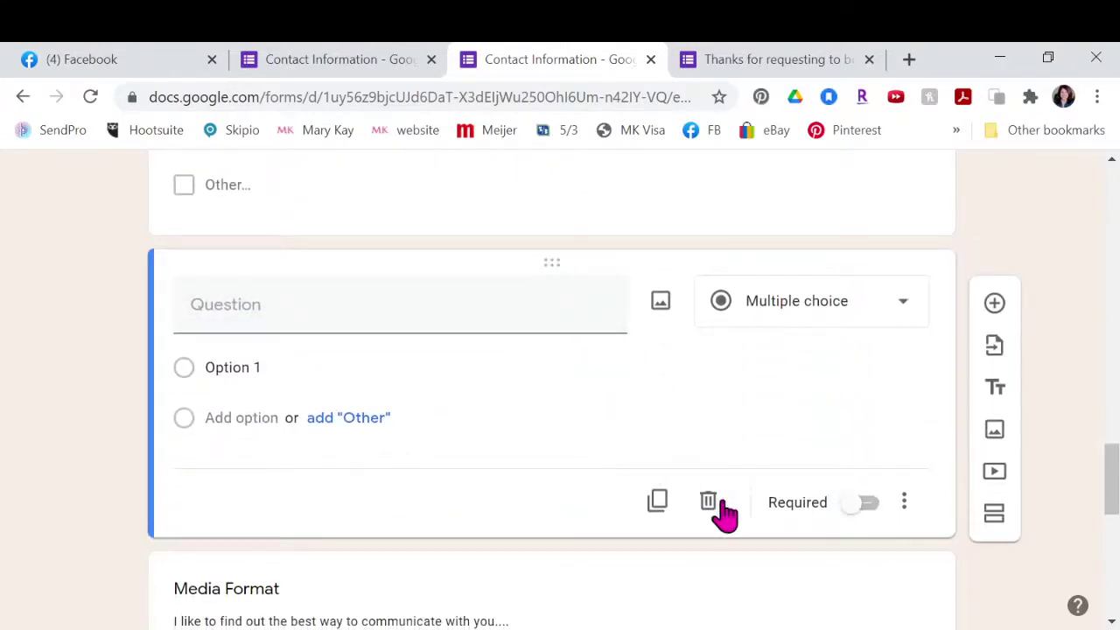
left_click(709, 501)
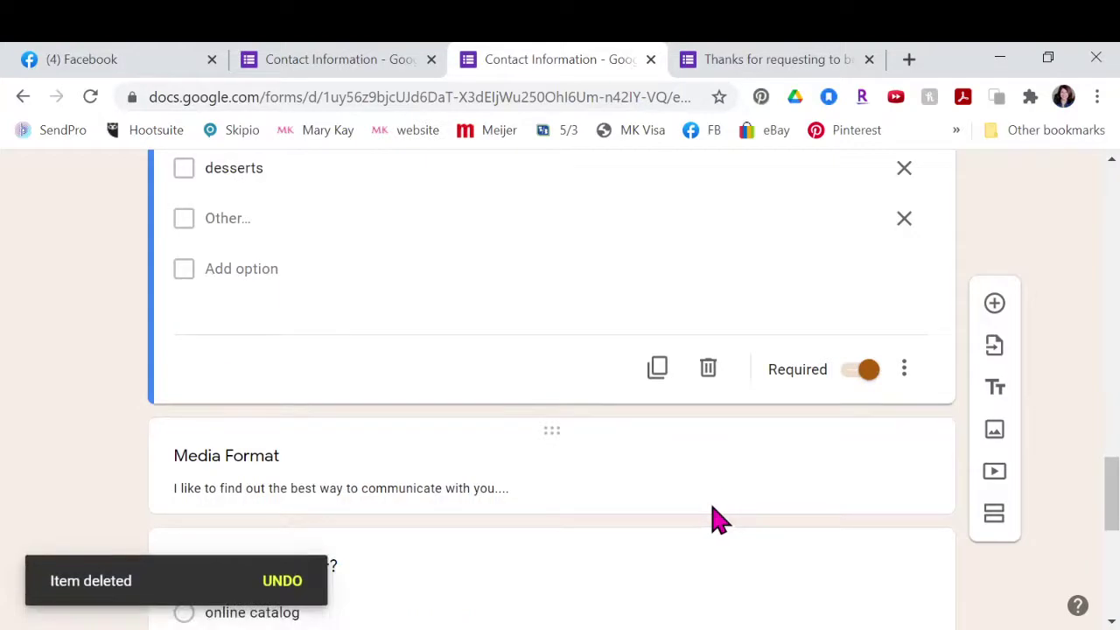
Step: Open the form's collected responses and look through the summary of submitted answers
scroll(613, 535, "down", 6)
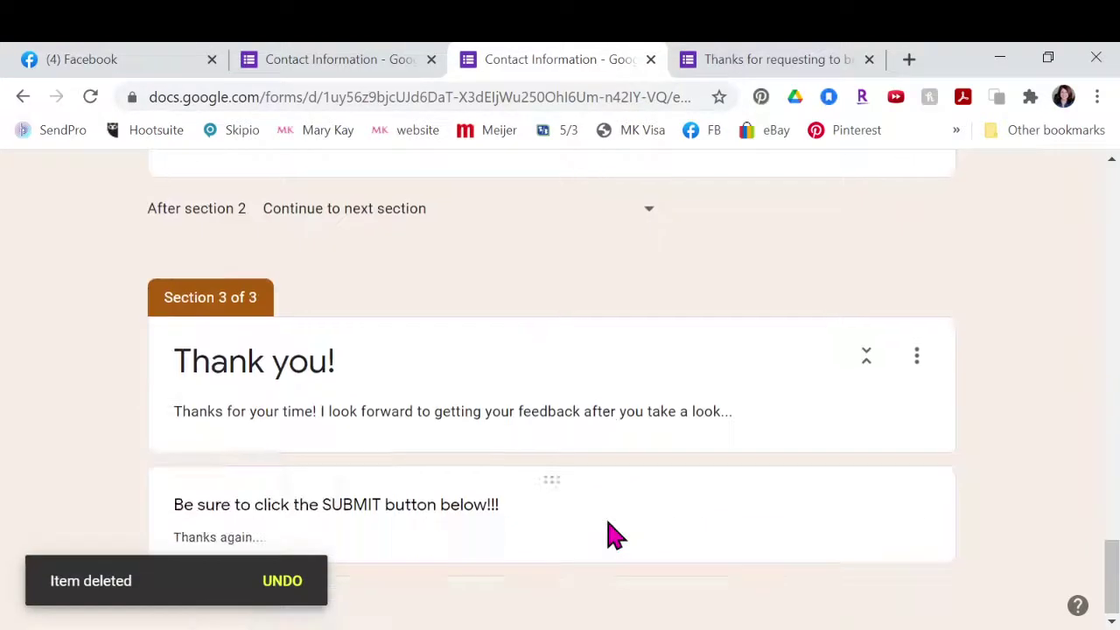
scroll(621, 525, "up", 20)
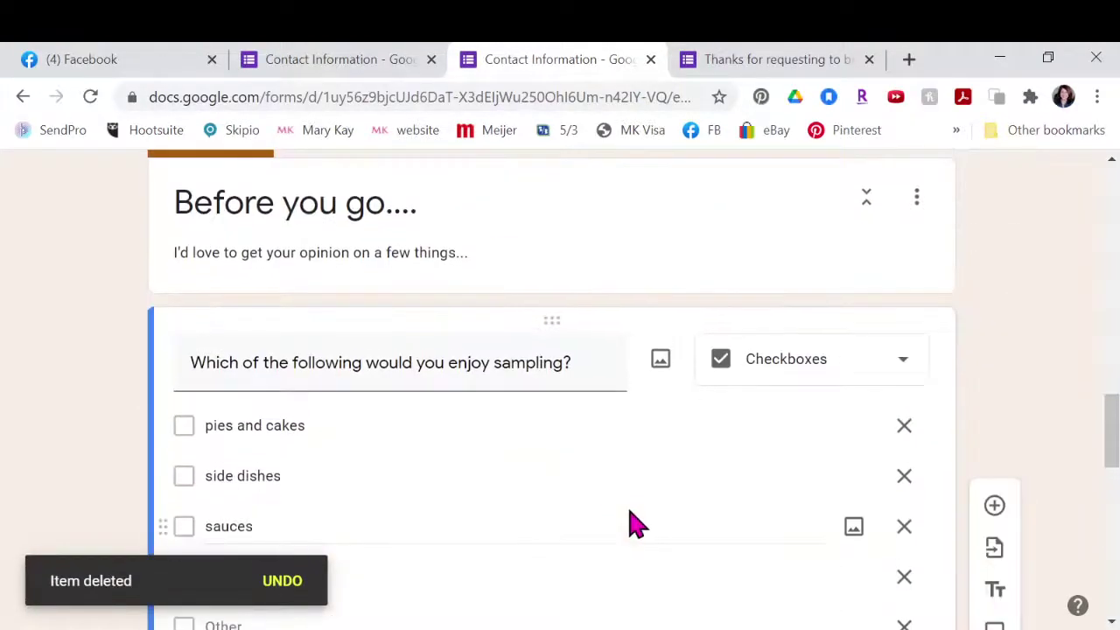
scroll(633, 502, "up", 1)
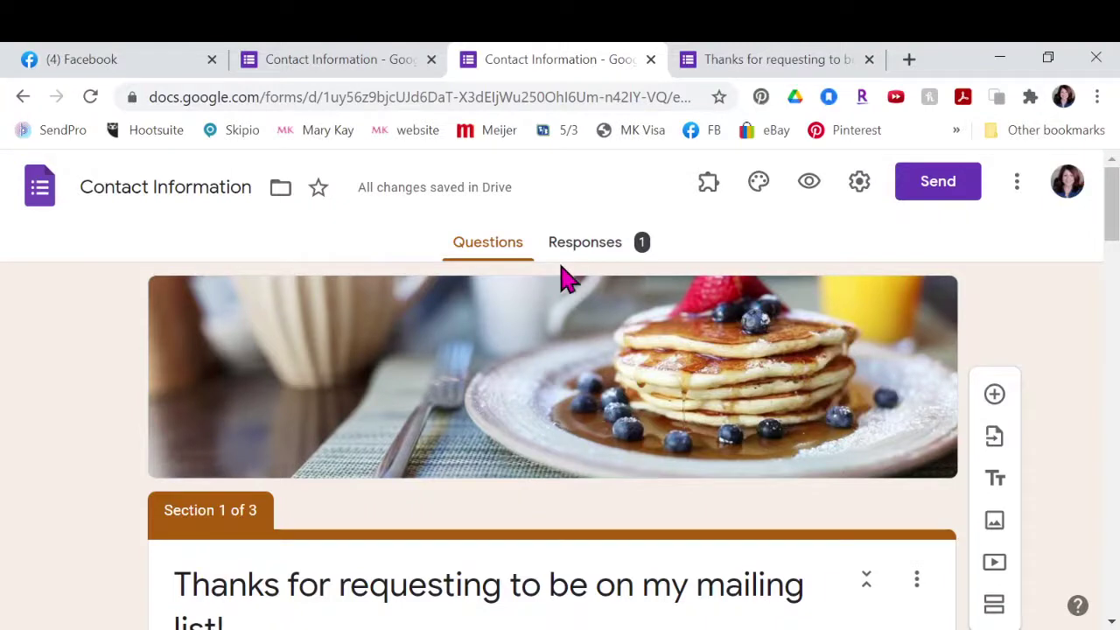
left_click(585, 254)
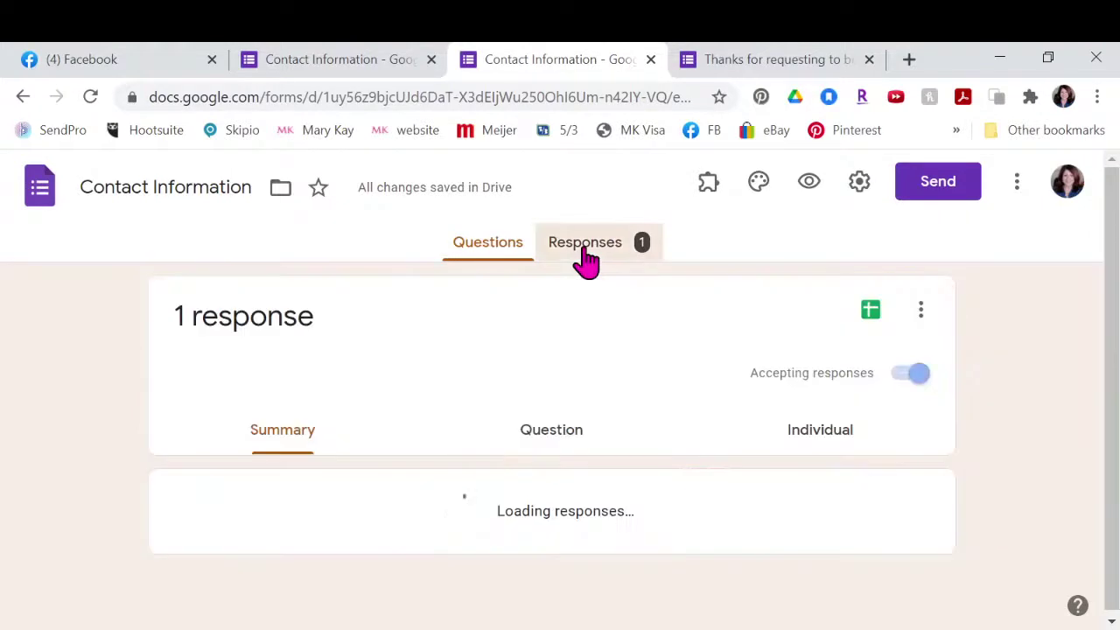
scroll(521, 359, "down", 1)
scroll(525, 359, "down", 2)
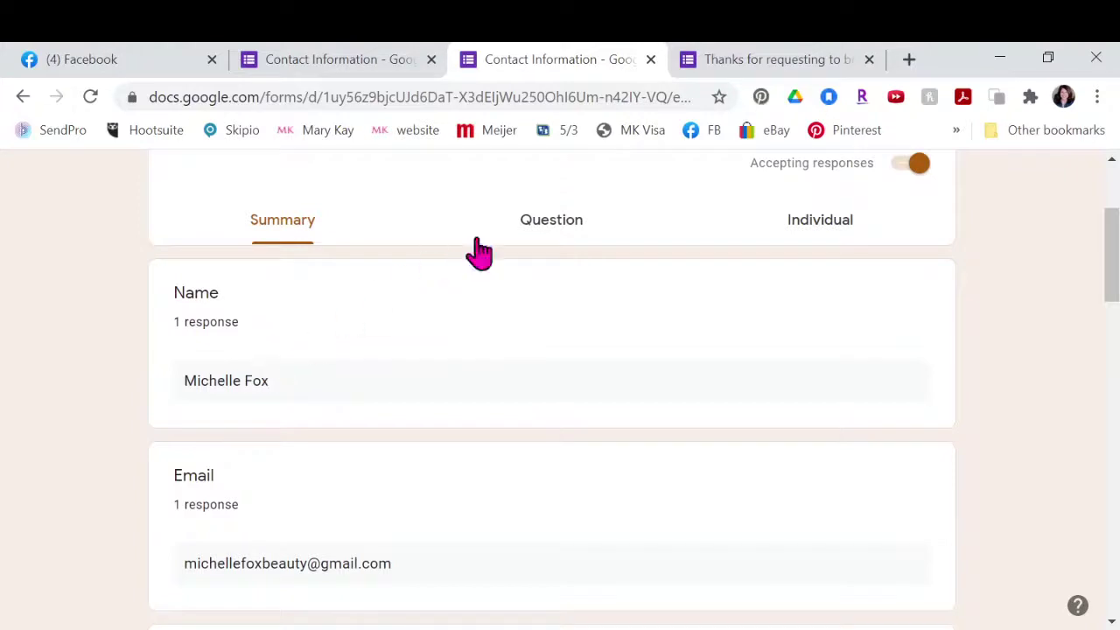
Step: Compare the response views by question, by summary and by individual respondent, reading the individual submission
left_click(568, 236)
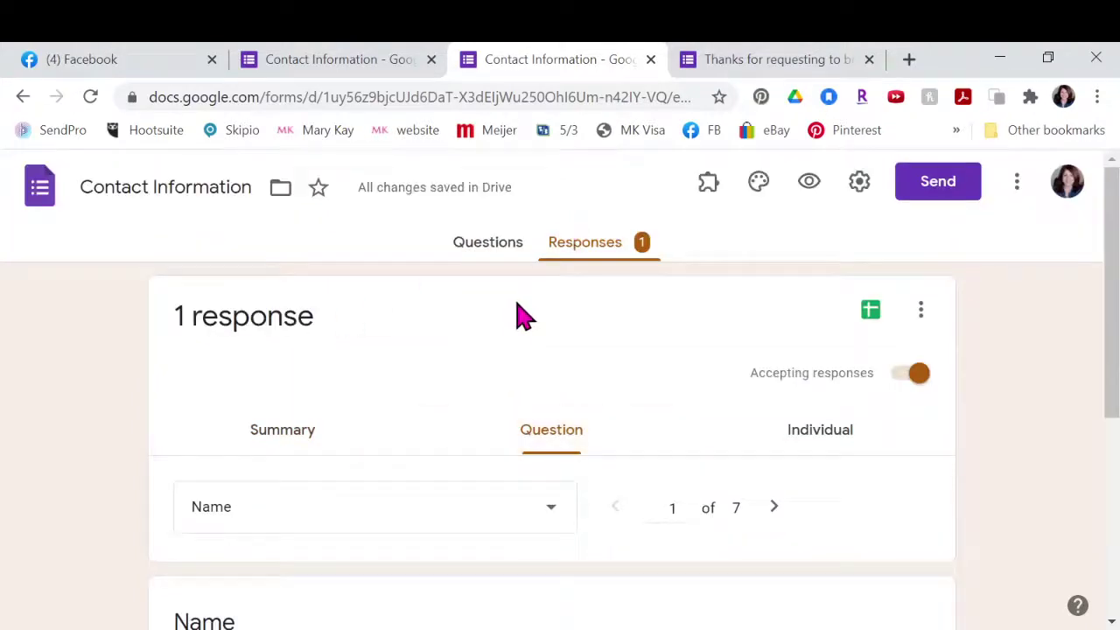
scroll(517, 320, "down", 3)
scroll(512, 325, "up", 4)
left_click(282, 442)
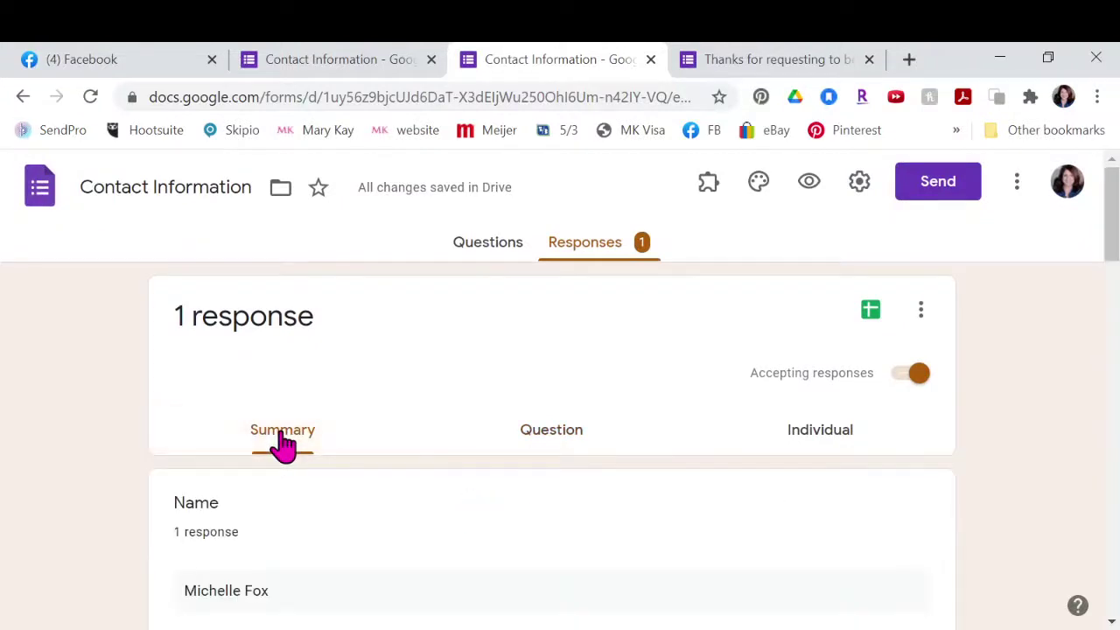
left_click(839, 445)
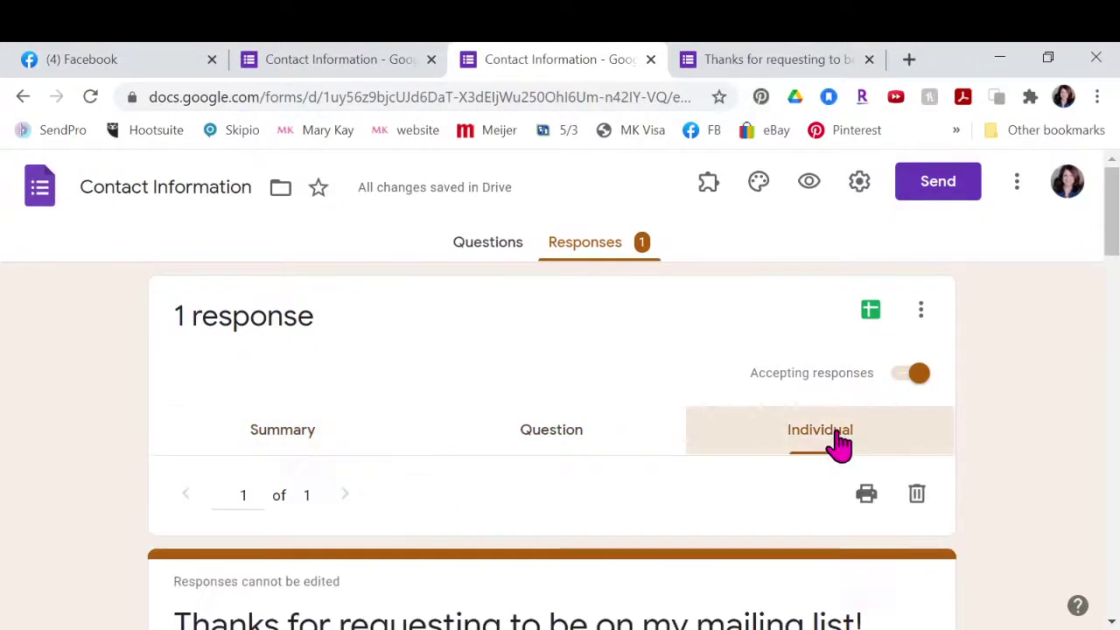
scroll(681, 455, "down", 5)
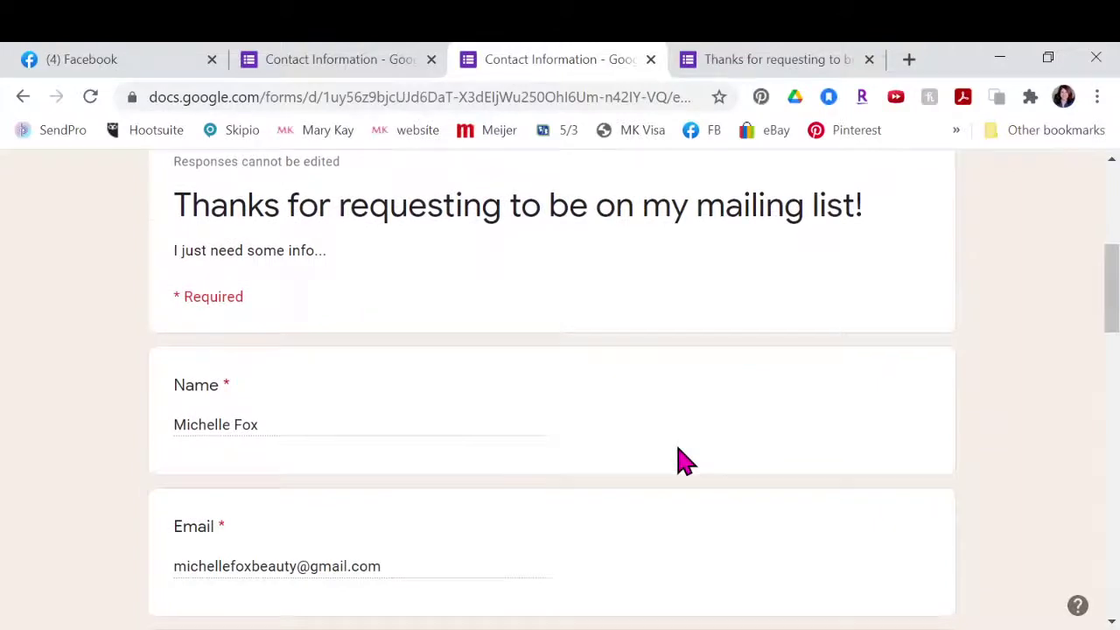
Step: Stop the form from accepting responses
scroll(681, 459, "up", 4)
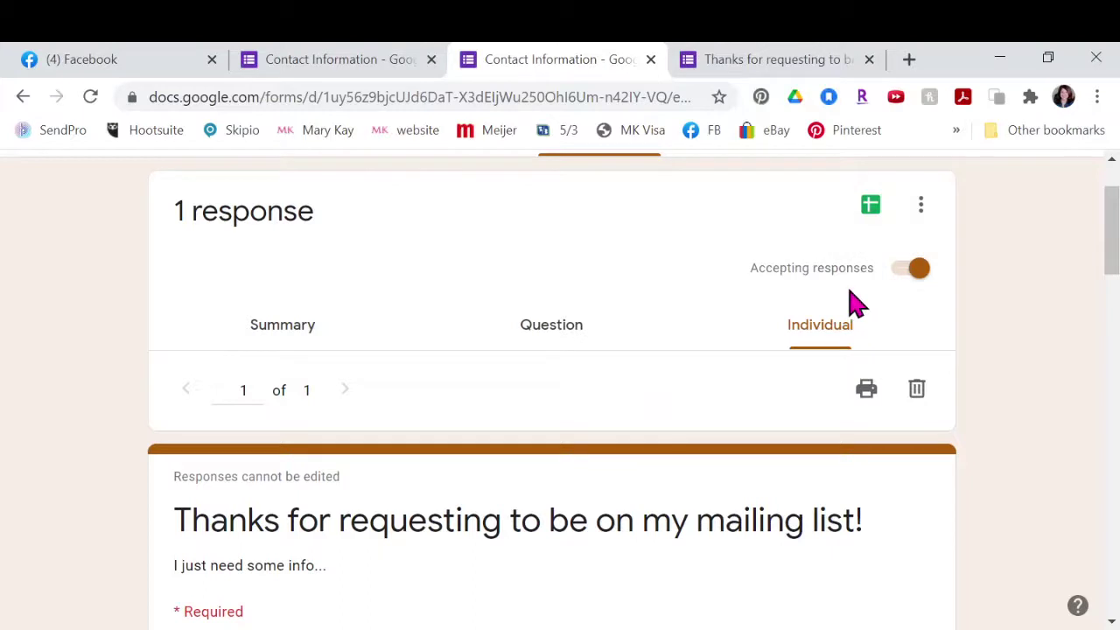
left_click(918, 272)
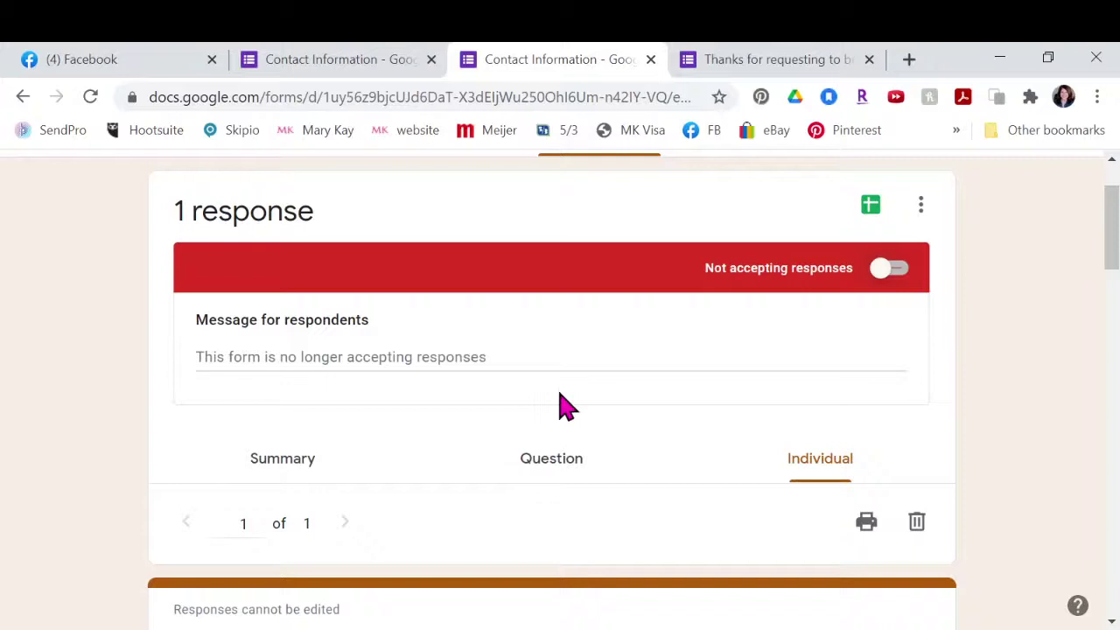
Step: Let the form accept responses again and read through the individual submission
left_click(894, 273)
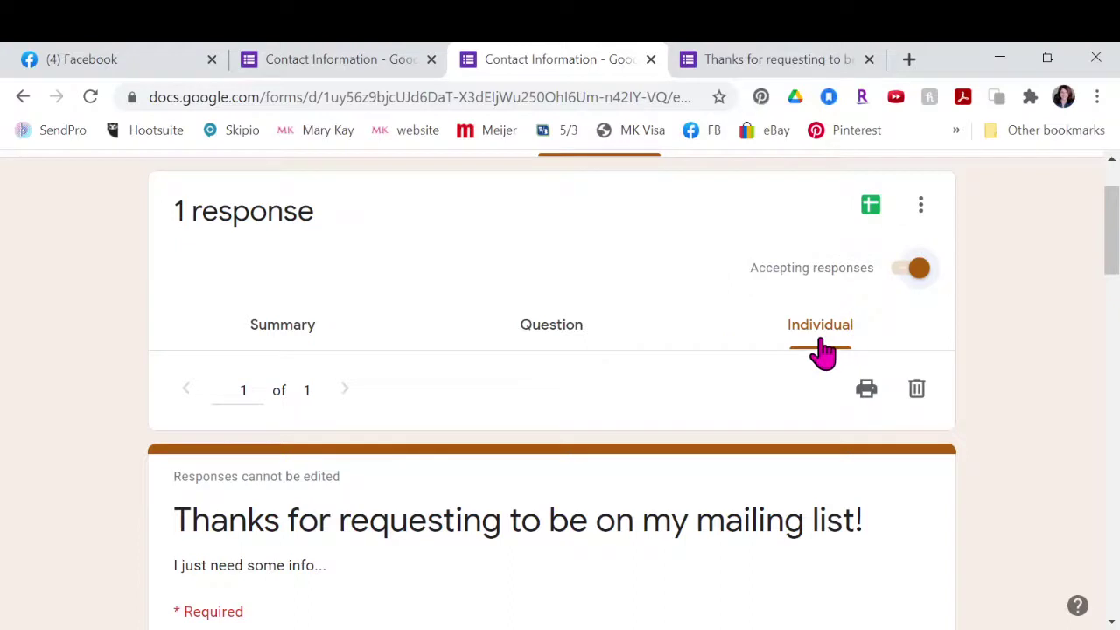
scroll(484, 398, "down", 7)
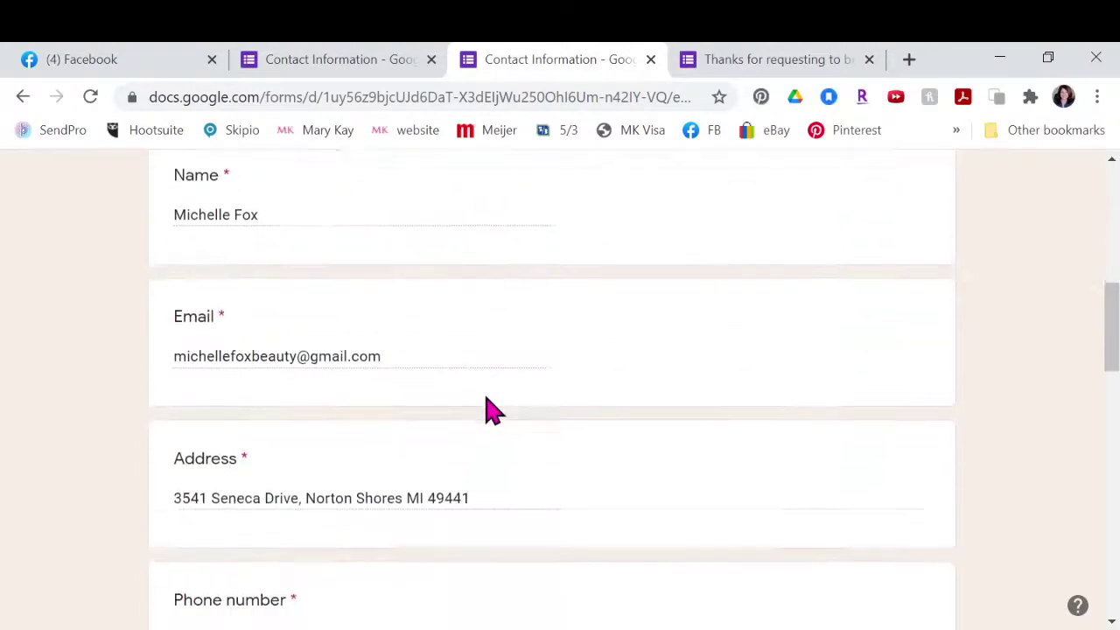
scroll(493, 414, "down", 5)
scroll(493, 413, "down", 10)
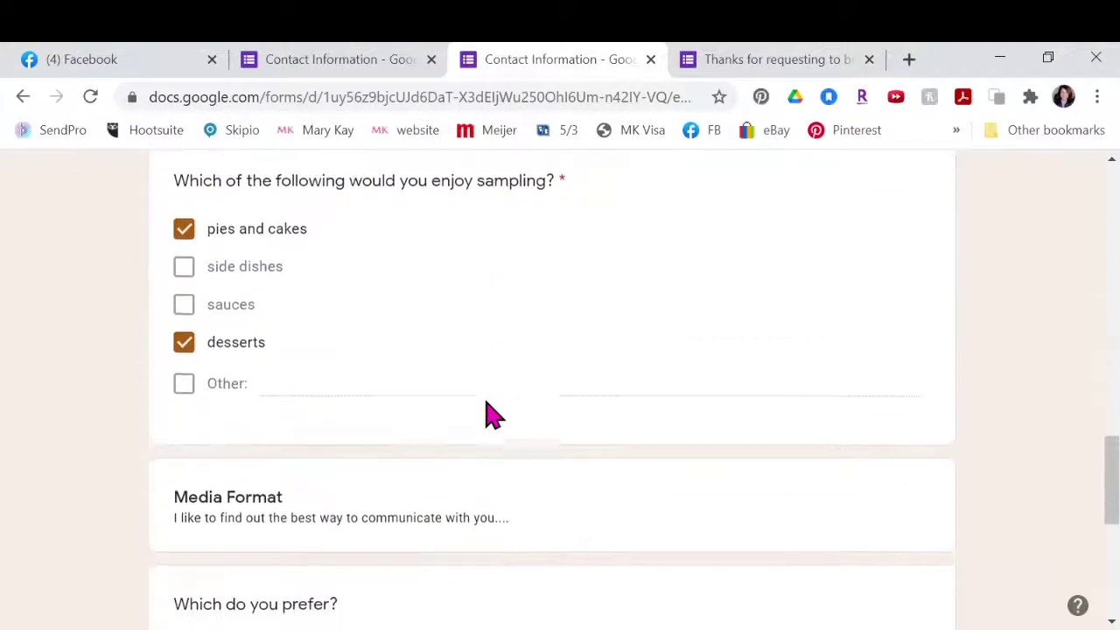
scroll(498, 417, "up", 20)
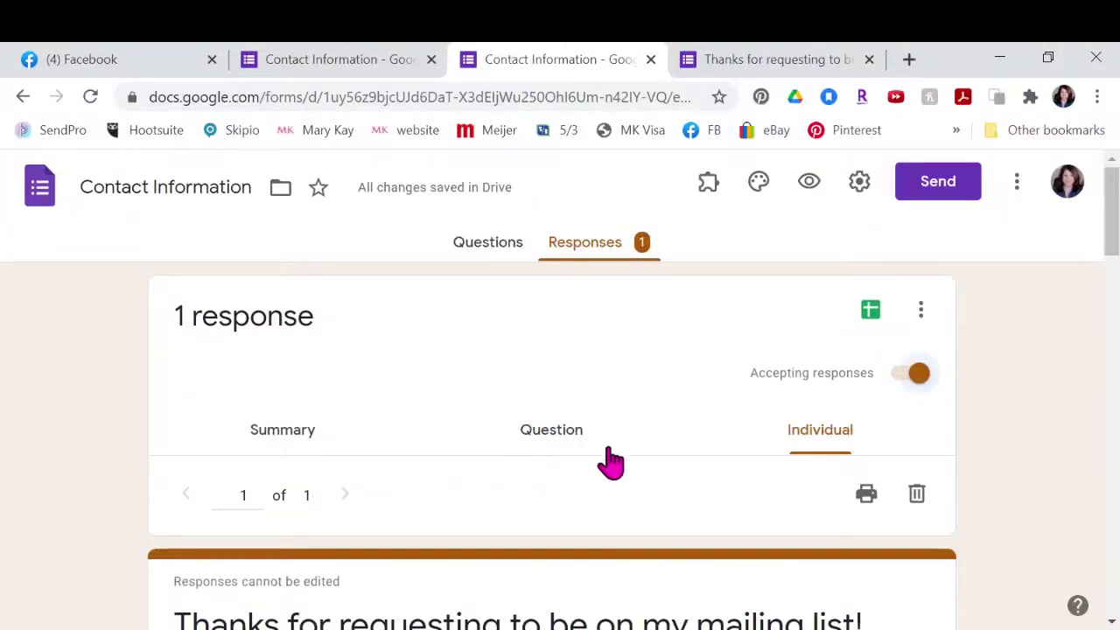
scroll(624, 470, "down", 1)
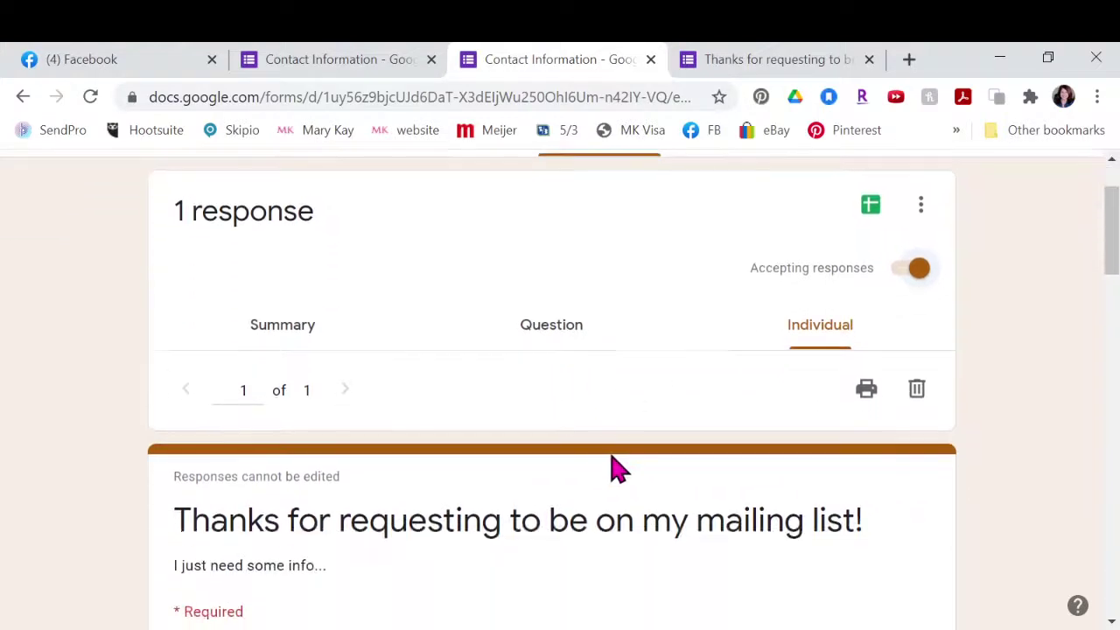
scroll(598, 467, "up", 2)
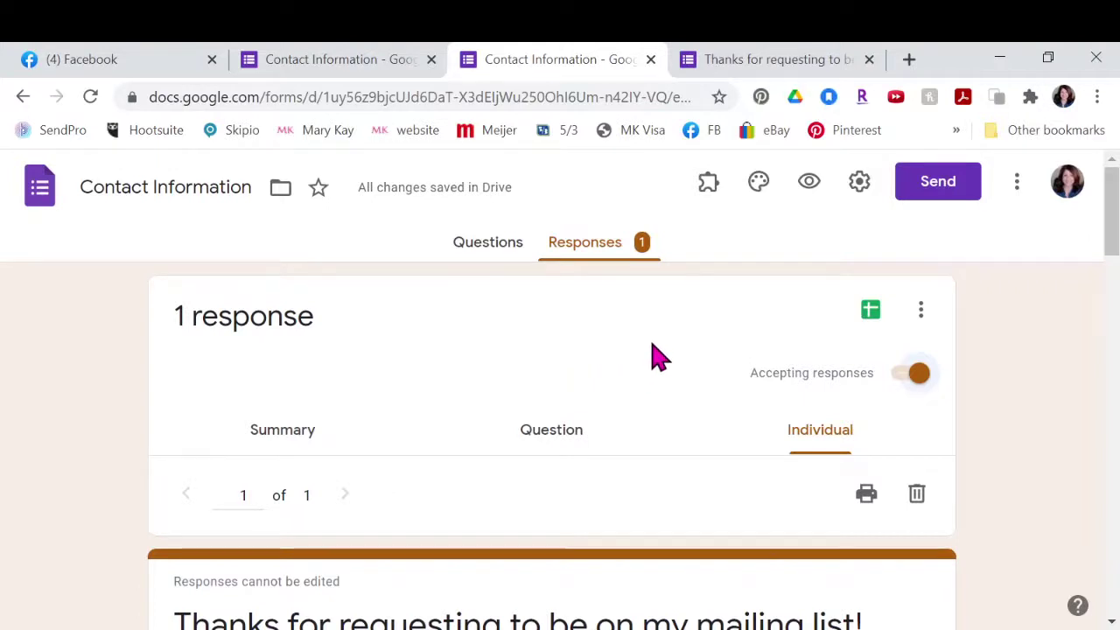
Step: Send the responses to a new spreadsheet named "Contact Information (Responses)" and look across its answer columns
left_click(870, 312)
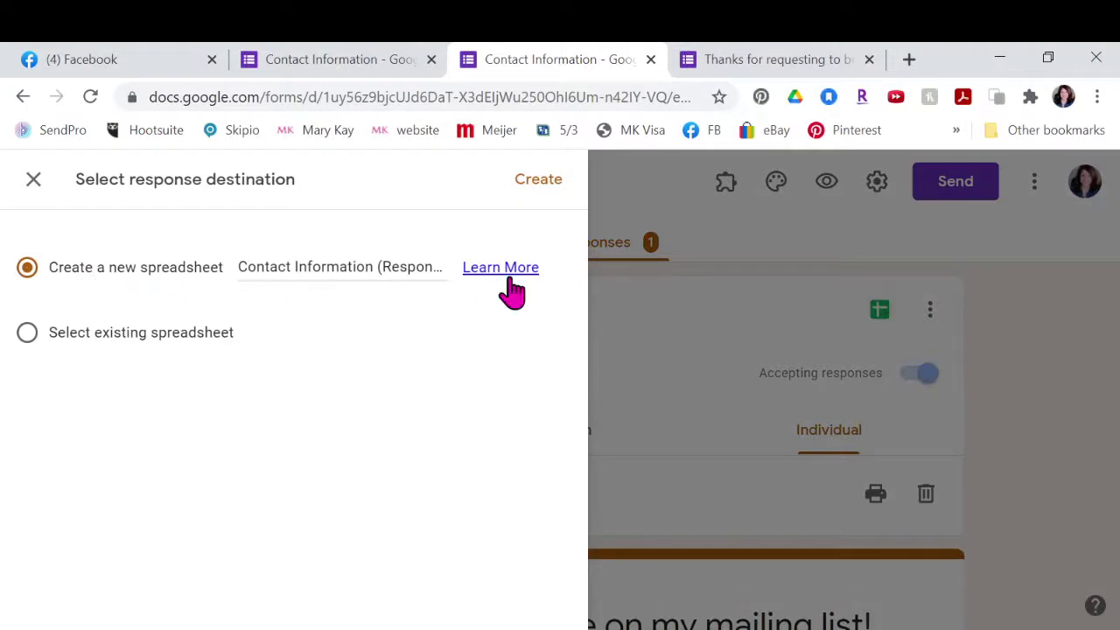
left_click(540, 180)
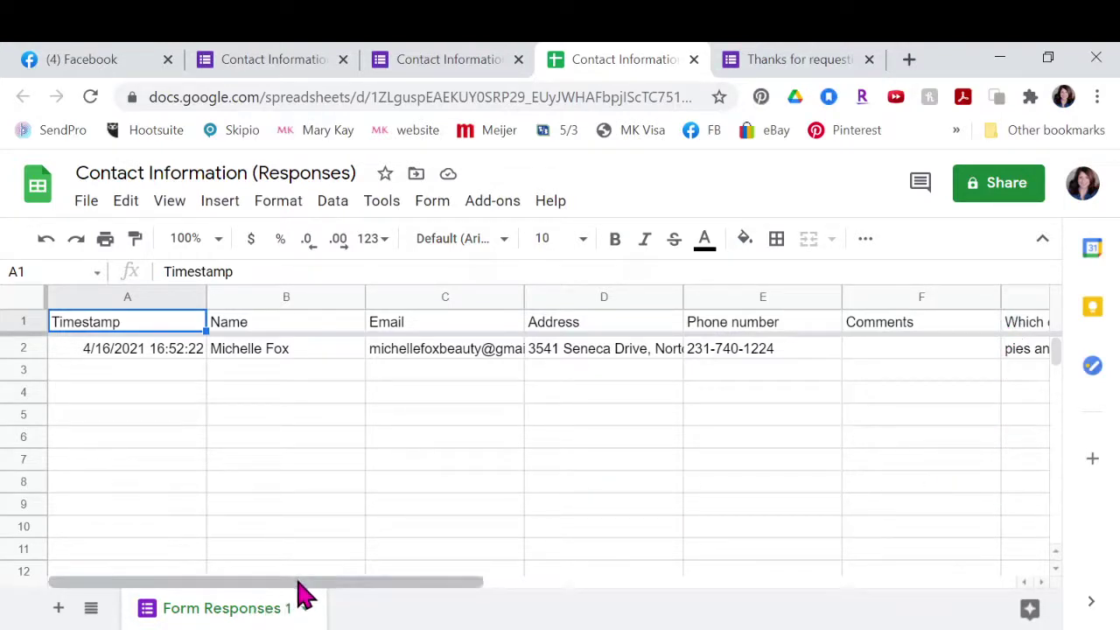
left_click_drag(301, 588, 425, 570)
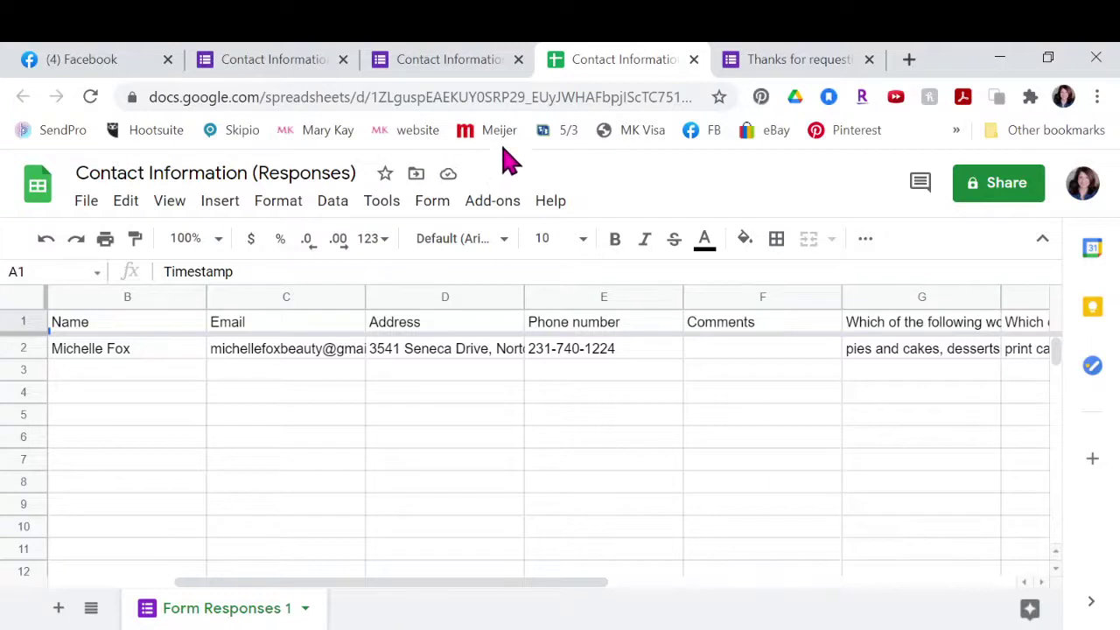
Step: Revisit the live mailing-list form and its response page, and review the section 1 questions in the form editor
left_click(805, 70)
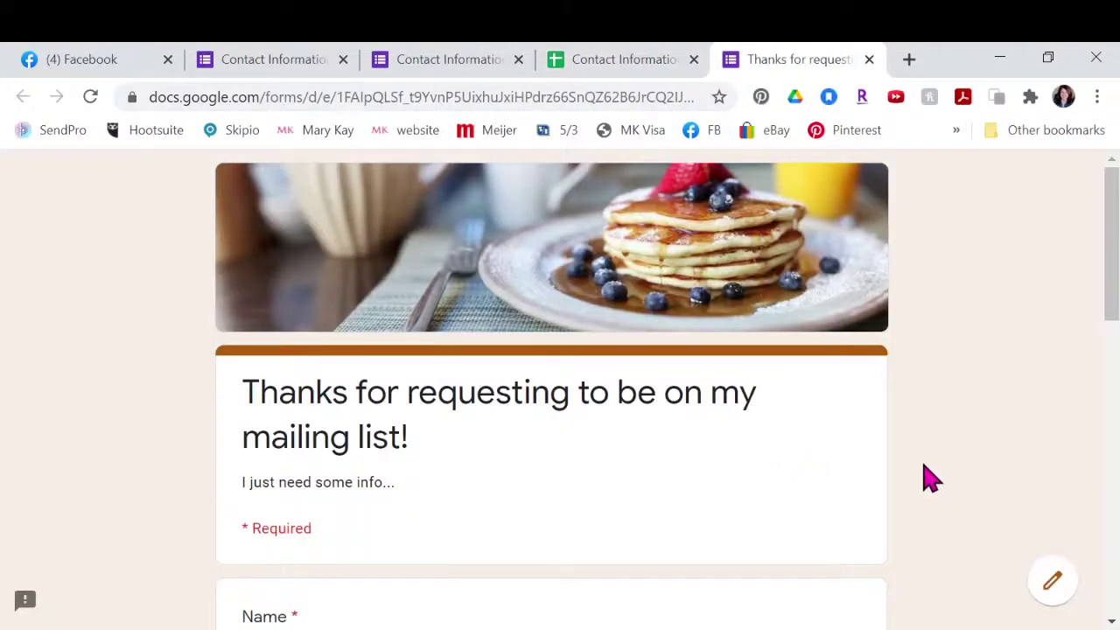
left_click(424, 75)
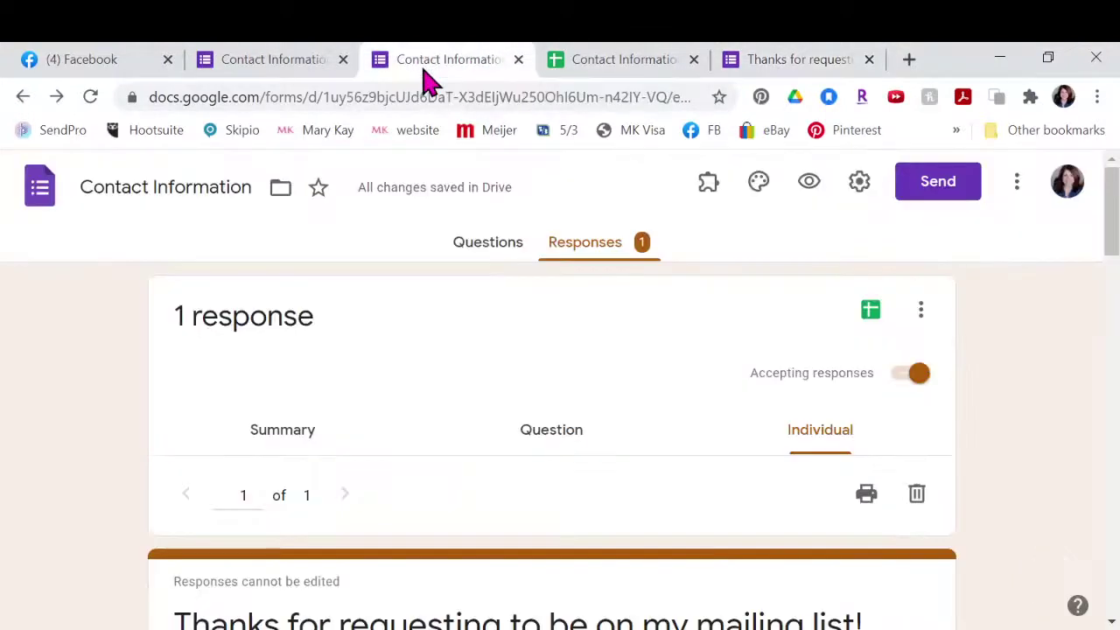
left_click(268, 62)
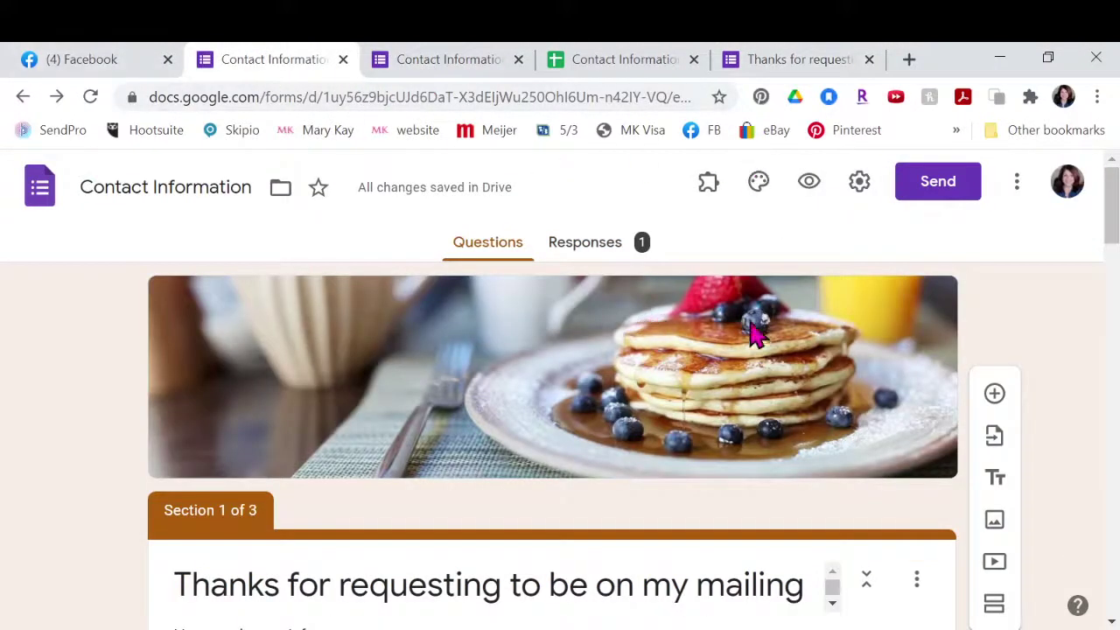
scroll(766, 437, "down", 4)
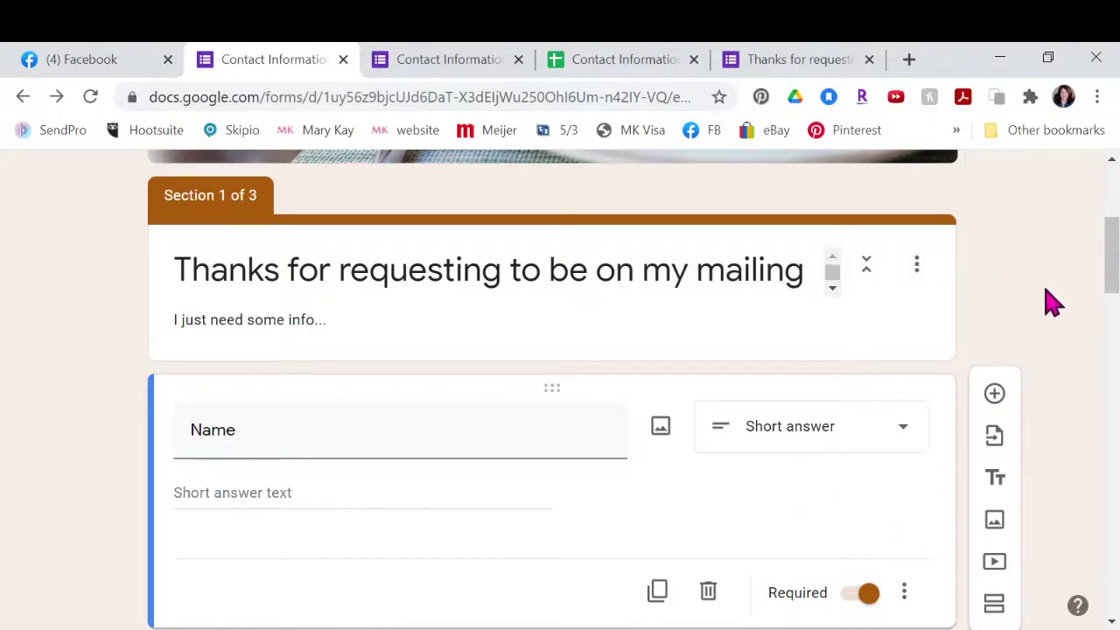
scroll(1050, 453, "down", 6)
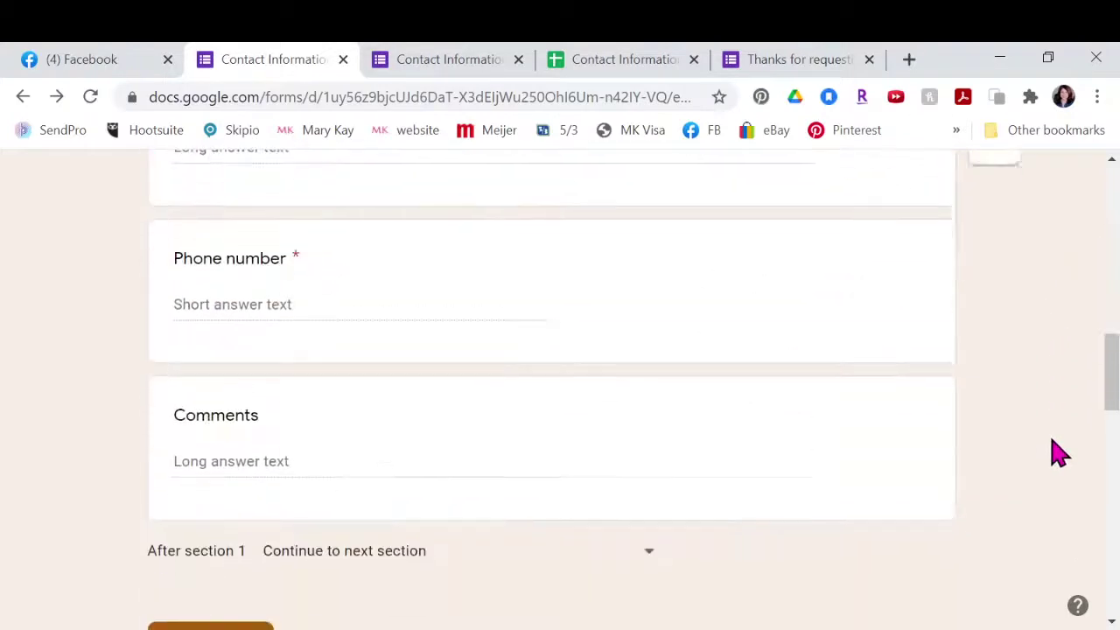
scroll(1061, 446, "up", 8)
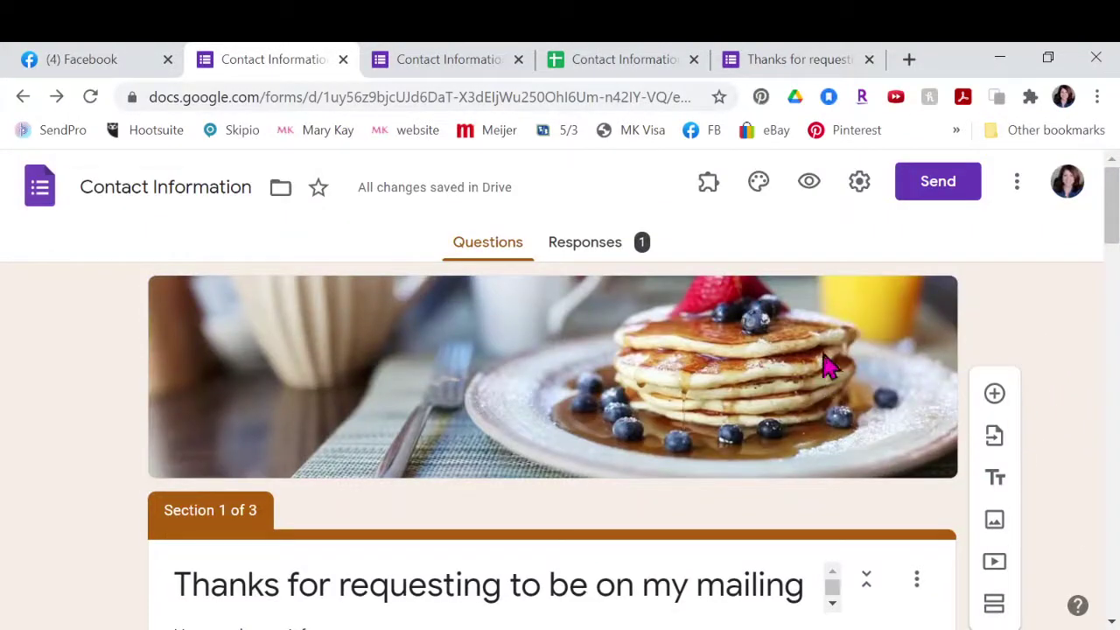